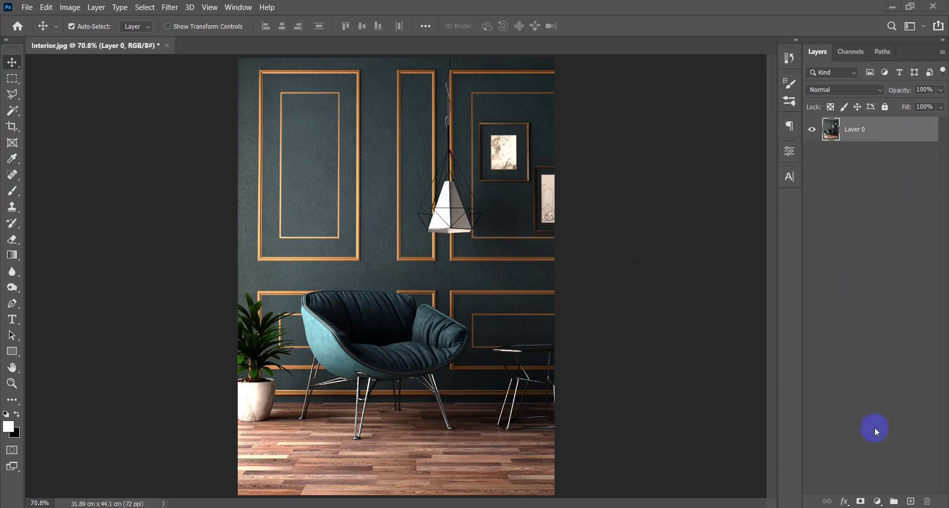
Step: Add a Curves adjustment layer and shape a gentle S-curve, slightly raising the highlights and lowering the shadows
{"action": "left_click", "coordinate": [878, 502]}
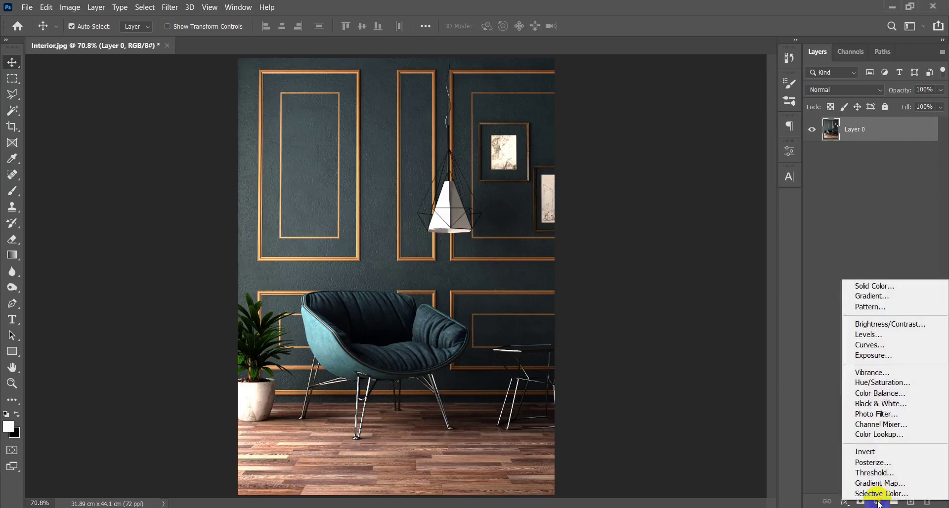
{"action": "left_click", "coordinate": [879, 345]}
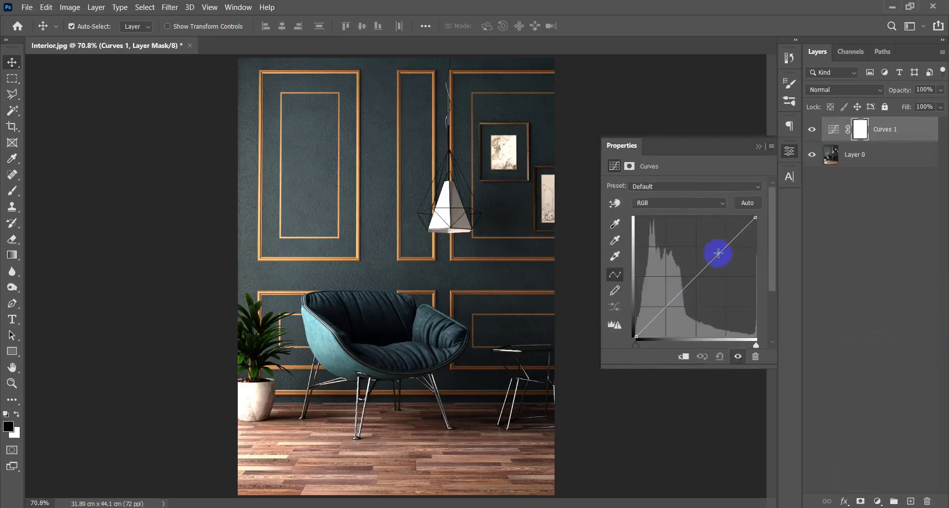
{"action": "left_click_drag", "start_coordinate": [719, 253], "coordinate": [719, 251]}
{"action": "left_click", "coordinate": [674, 297]}
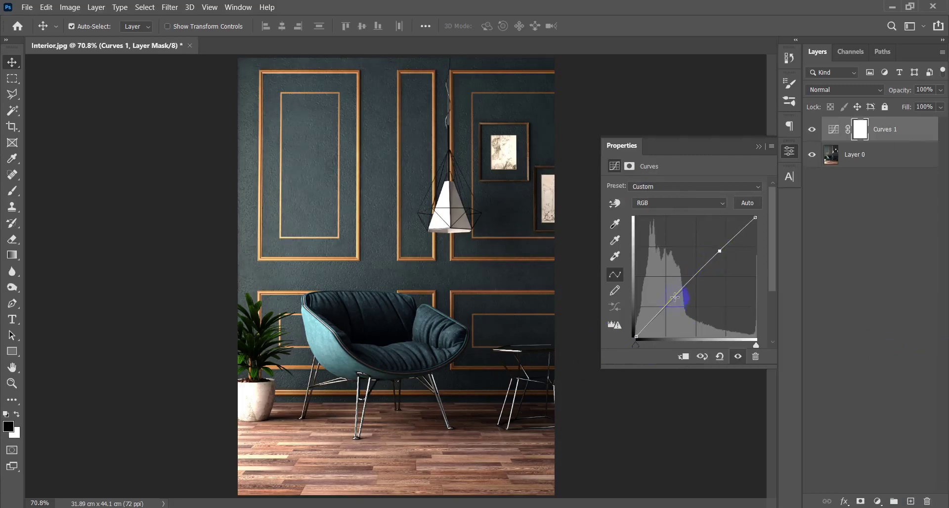
{"action": "left_click_drag", "start_coordinate": [673, 297], "coordinate": [675, 301]}
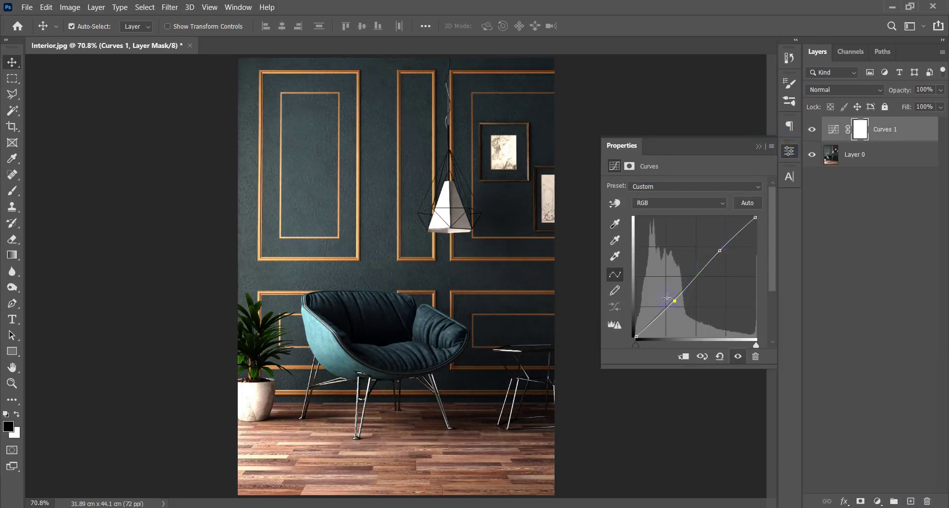
Step: Compare the image with and without the Curves adjustment, leaving the layer visible and its settings closed
{"action": "left_click", "coordinate": [820, 131]}
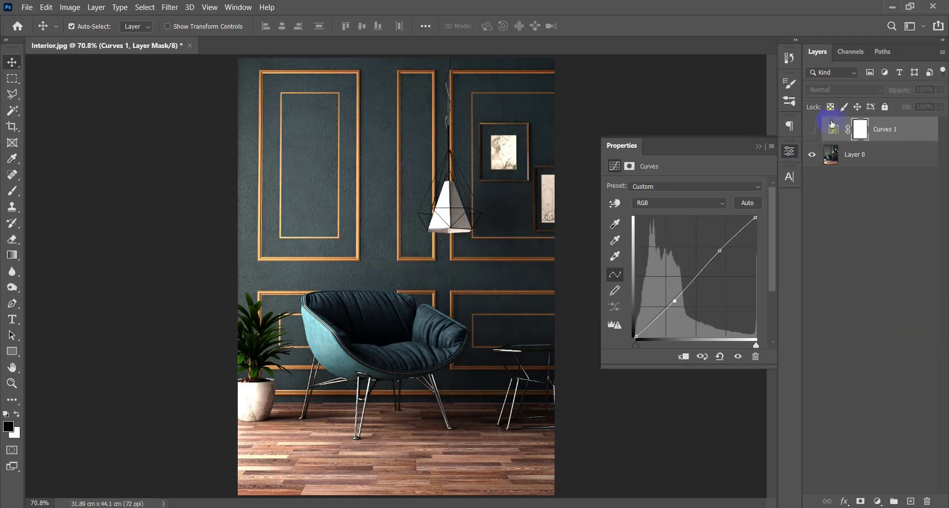
{"action": "left_click", "coordinate": [816, 132]}
{"action": "left_click", "coordinate": [817, 132]}
{"action": "left_click", "coordinate": [813, 130]}
{"action": "left_click", "coordinate": [813, 130]}
{"action": "left_click", "coordinate": [813, 130]}
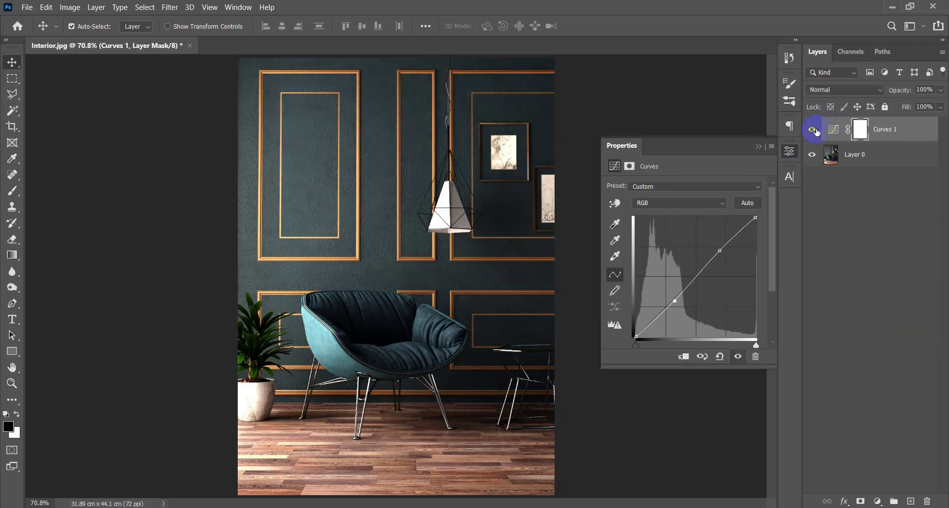
{"action": "left_click", "coordinate": [758, 146]}
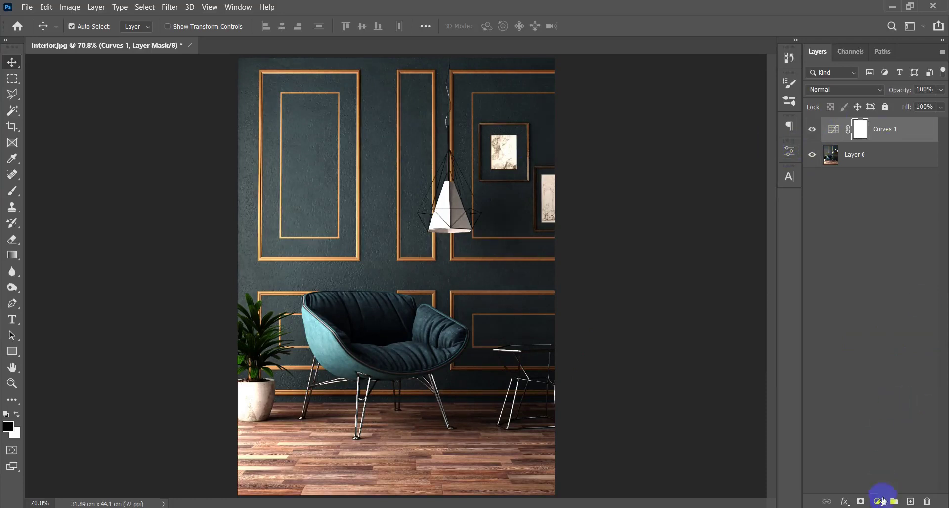
{"action": "left_click", "coordinate": [883, 501]}
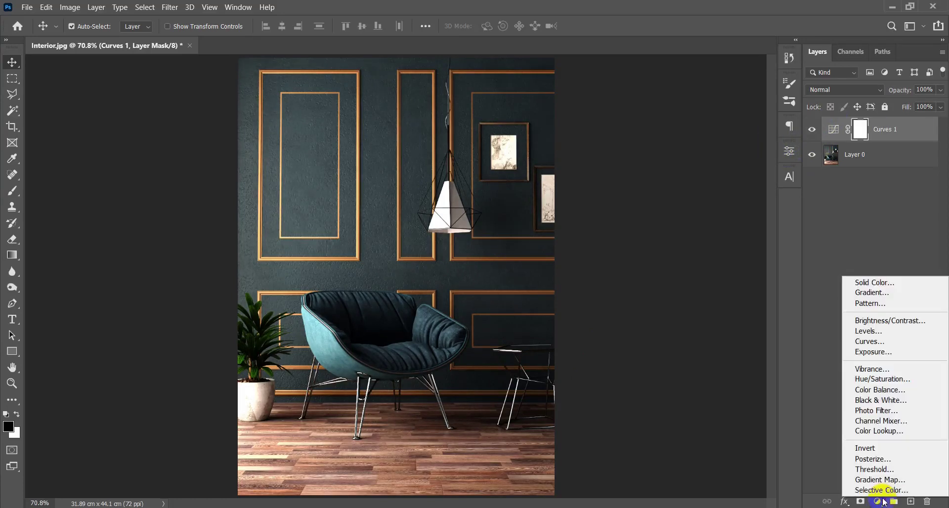
{"action": "left_click", "coordinate": [864, 332]}
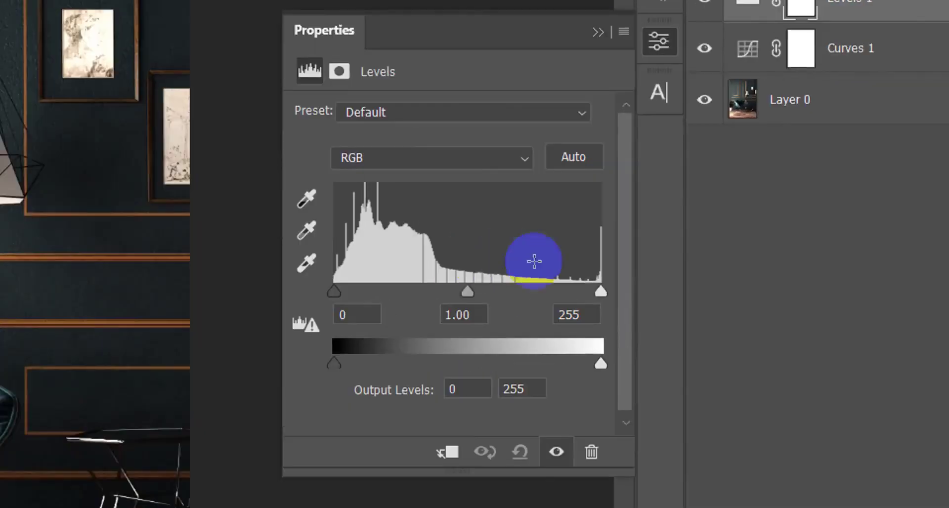
{"action": "left_click", "coordinate": [754, 270]}
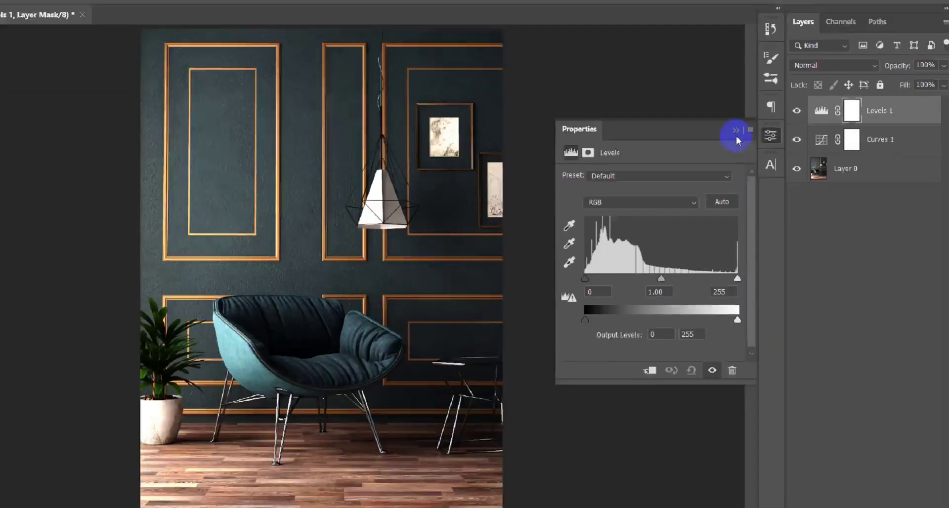
{"action": "left_click", "coordinate": [598, 33]}
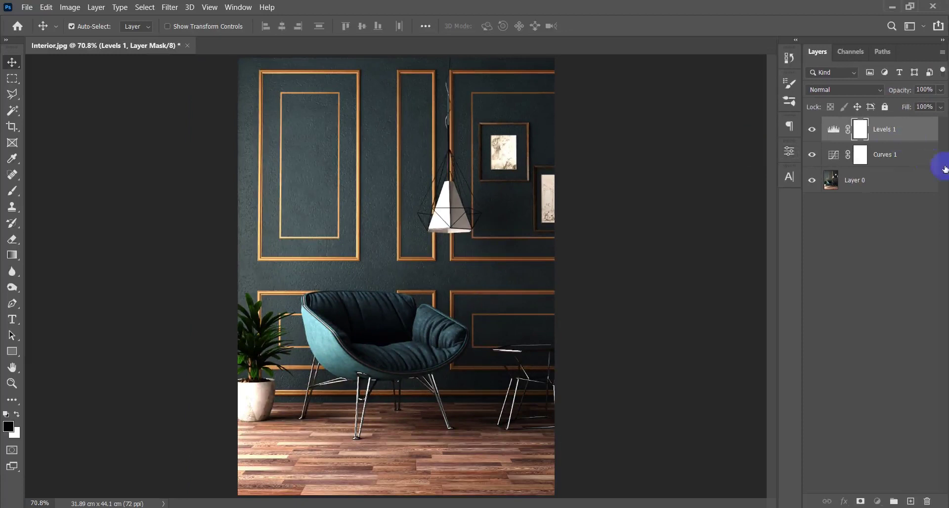
{"action": "key", "text": "Delete"}
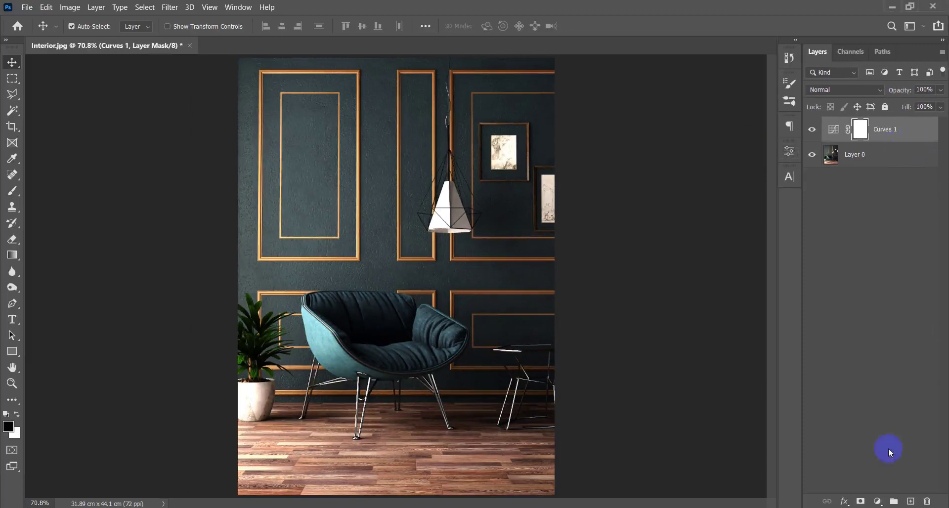
Step: Add a Hue/Saturation adjustment layer with Saturation at -4 and Lightness at -2
{"action": "left_click", "coordinate": [877, 497]}
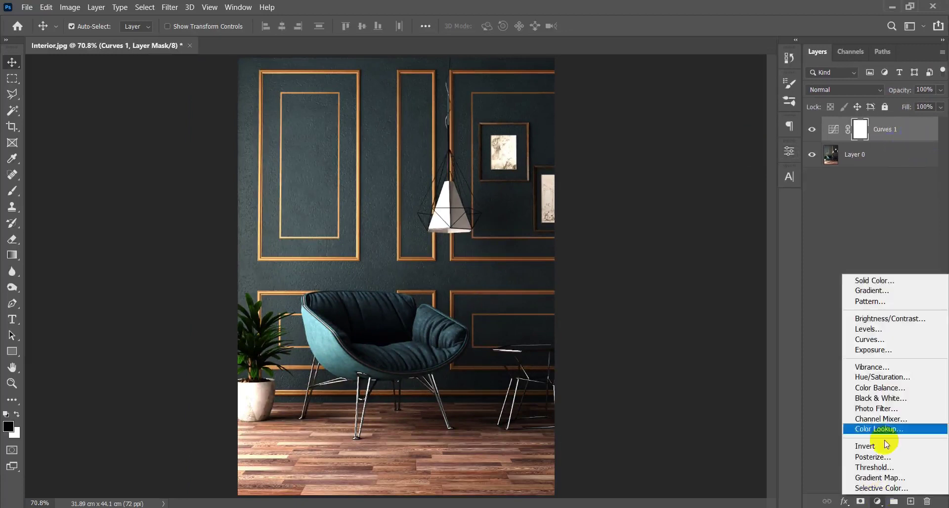
{"action": "left_click", "coordinate": [903, 377]}
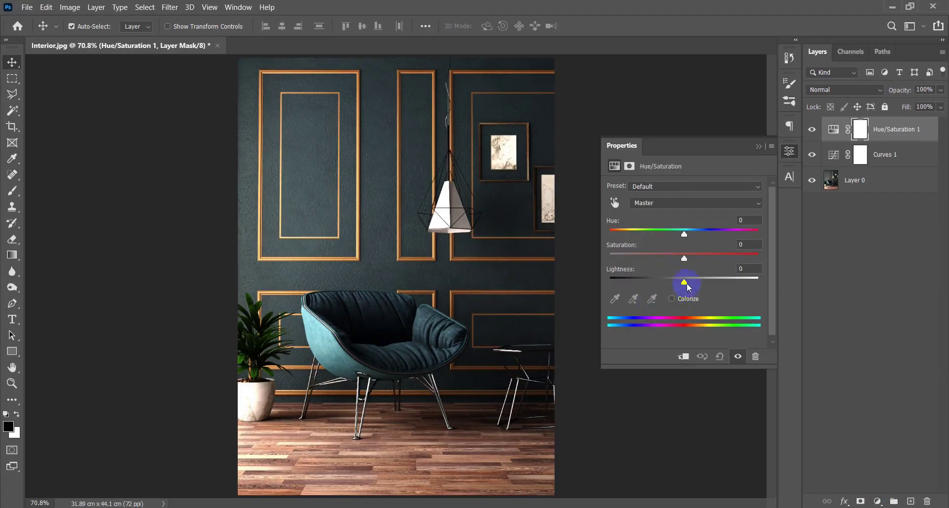
{"action": "left_click_drag", "start_coordinate": [684, 283], "coordinate": [683, 264]}
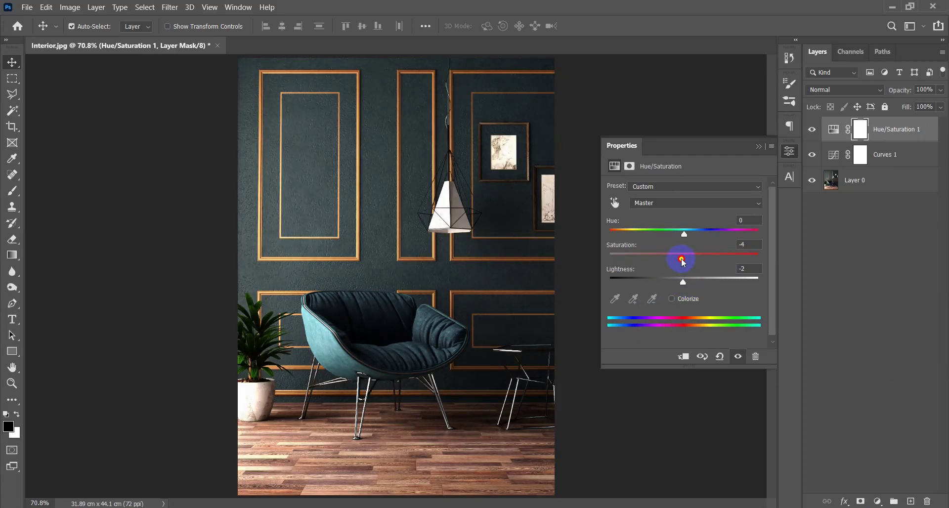
{"action": "left_click", "coordinate": [758, 147]}
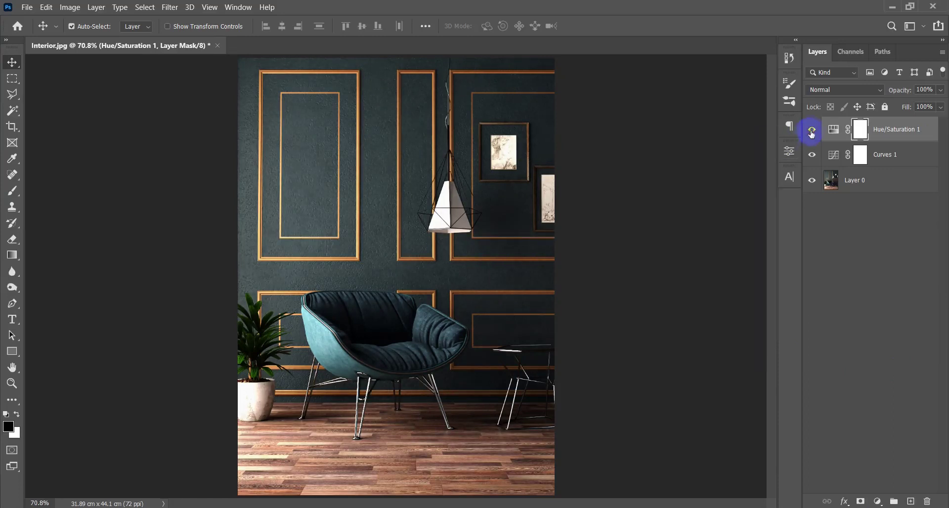
Step: Compare the image with and without the Hue/Saturation adjustment, leaving the layer visible
{"action": "left_click", "coordinate": [811, 132]}
{"action": "left_click", "coordinate": [812, 132]}
{"action": "left_click", "coordinate": [812, 132]}
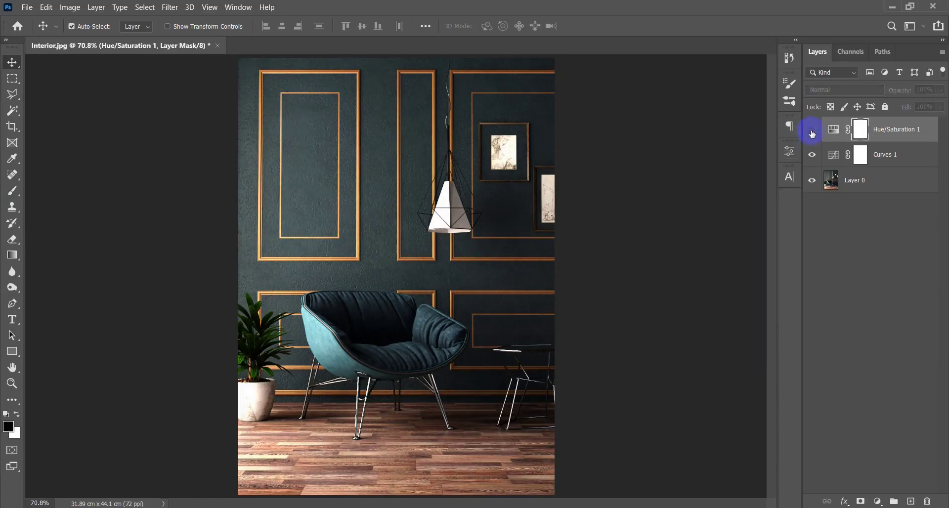
{"action": "left_click", "coordinate": [811, 132]}
Step: Add a Color Balance adjustment layer and shift the midtones slightly towards blue and cyan
{"action": "left_click", "coordinate": [877, 501]}
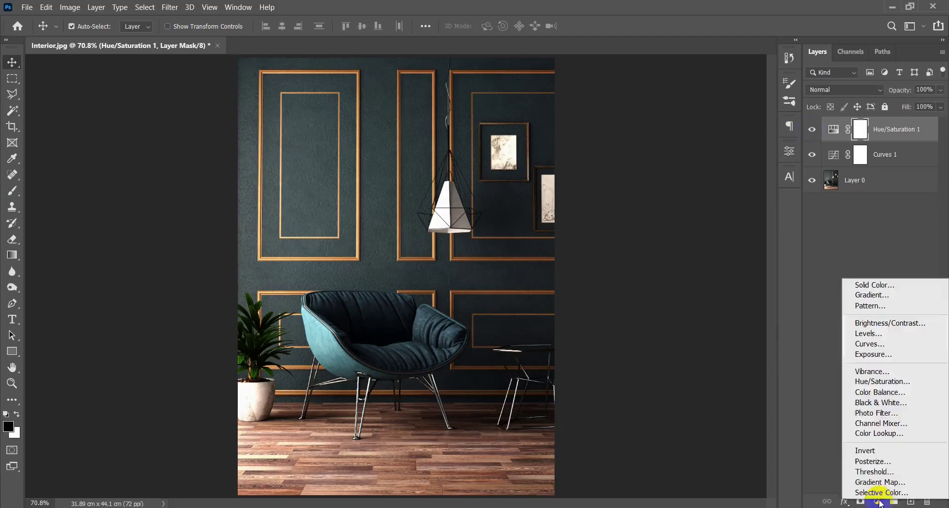
{"action": "left_click", "coordinate": [924, 391]}
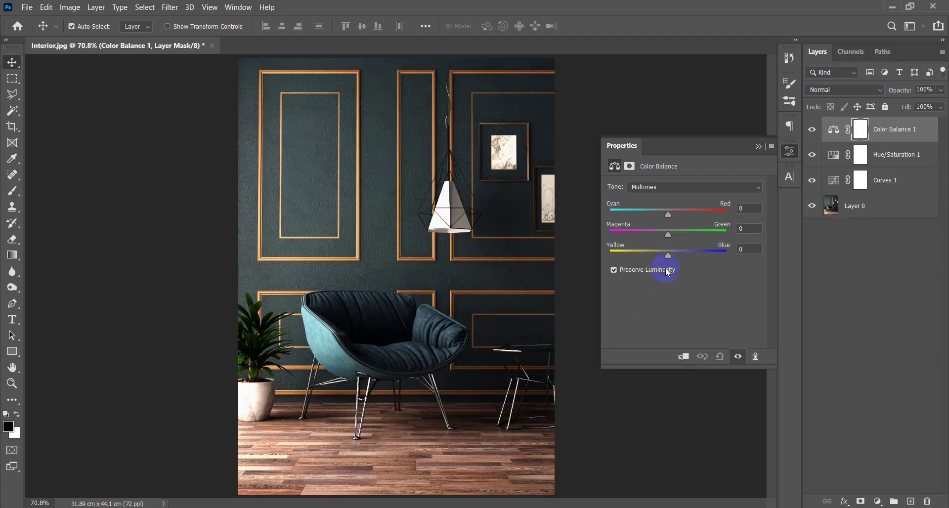
{"action": "left_click_drag", "start_coordinate": [669, 259], "coordinate": [670, 254]}
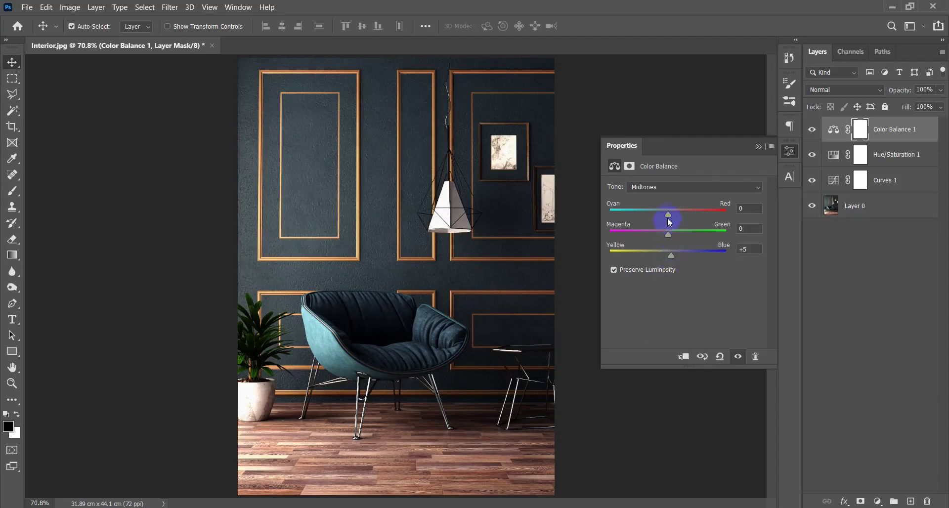
{"action": "left_click_drag", "start_coordinate": [666, 216], "coordinate": [666, 216]}
{"action": "left_click", "coordinate": [756, 147]}
Step: Compare the image with and without the Color Balance adjustment, leaving the layer visible
{"action": "left_click", "coordinate": [812, 130]}
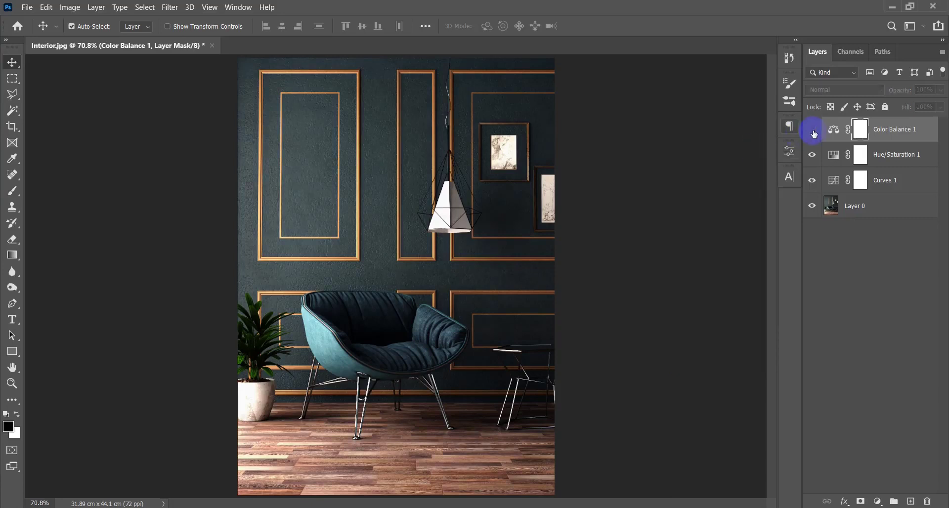
{"action": "left_click", "coordinate": [812, 130]}
{"action": "left_click", "coordinate": [812, 130]}
{"action": "left_click", "coordinate": [812, 131]}
{"action": "left_click", "coordinate": [812, 130]}
{"action": "left_click", "coordinate": [813, 131]}
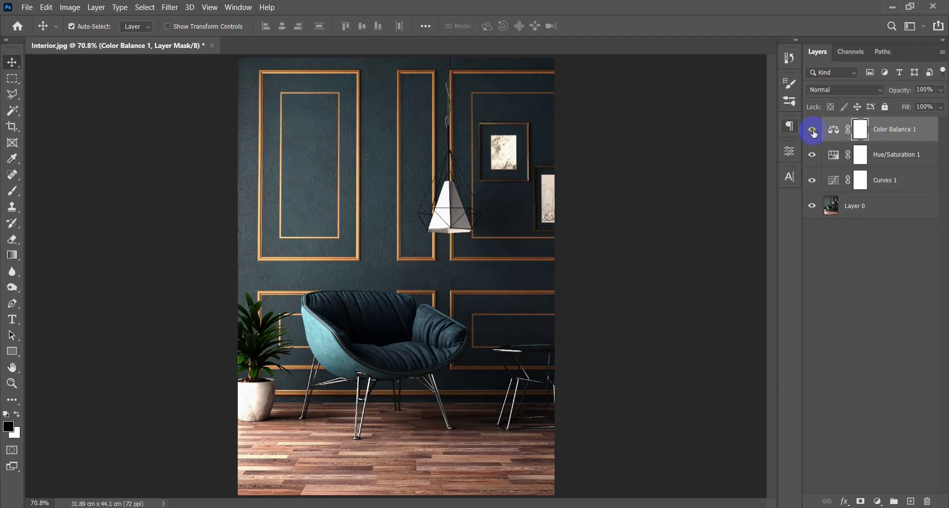
Step: Group the Color Balance, Hue/Saturation and Curves adjustment layers and name the group CC
{"action": "left_click", "coordinate": [918, 182], "text": "shift"}
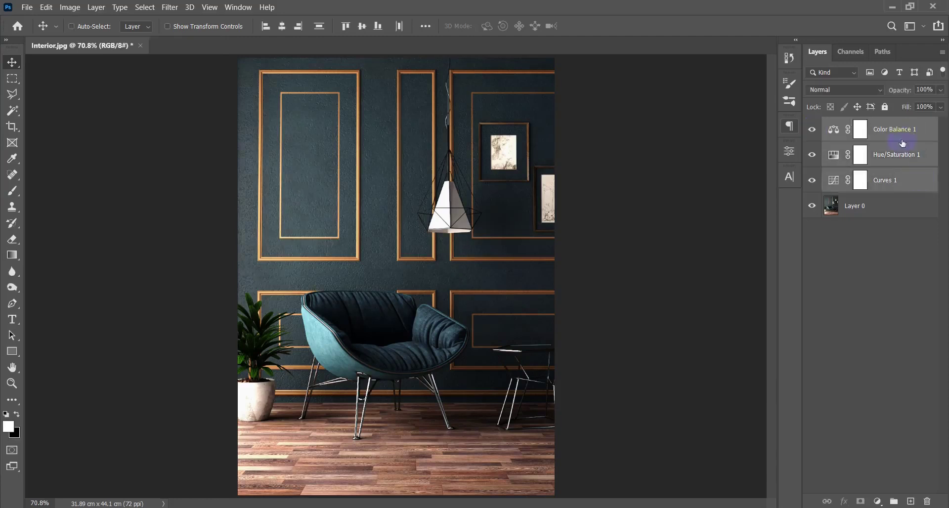
{"action": "key", "text": "ctrl+g"}
{"action": "double_click", "coordinate": [863, 124]}
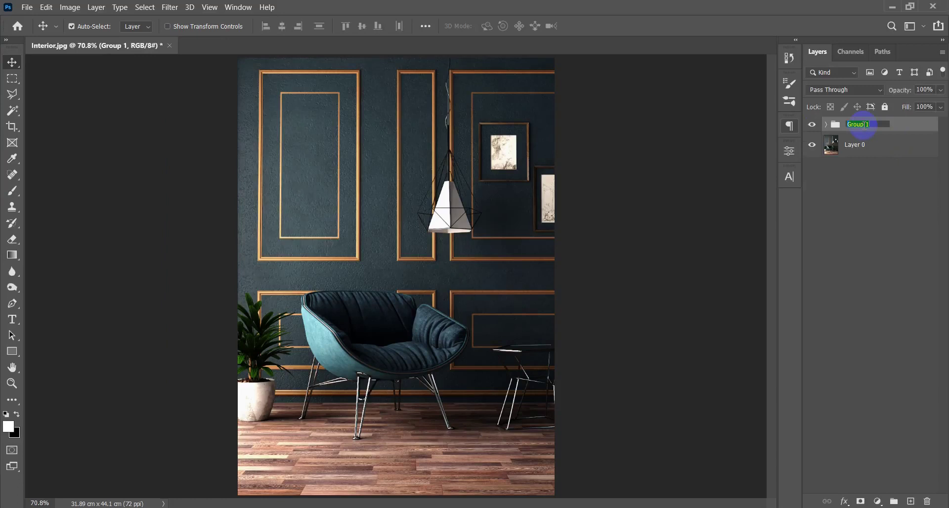
{"action": "type", "text": "CC"}
{"action": "key", "text": "Return"}
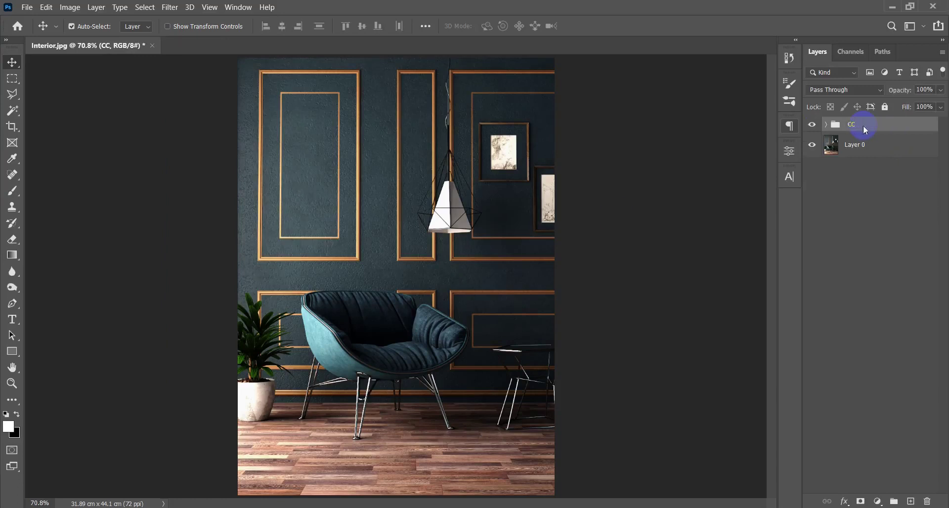
Step: Create a new empty layer above the CC group and name it Depth
{"action": "scroll", "coordinate": [372, 276], "scroll_direction": "down", "scroll_amount": 3}
{"action": "scroll", "coordinate": [373, 277], "scroll_direction": "up", "scroll_amount": 1}
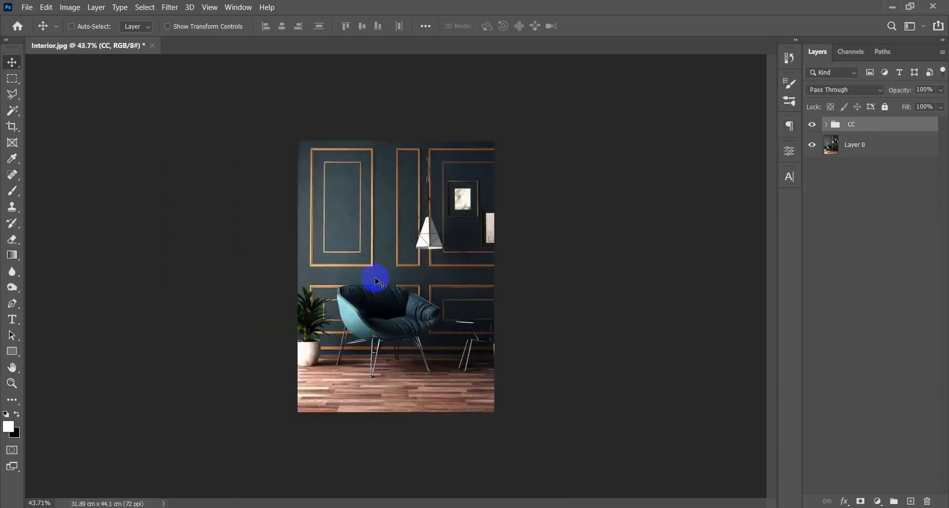
{"action": "scroll", "coordinate": [376, 281], "scroll_direction": "up", "scroll_amount": 1}
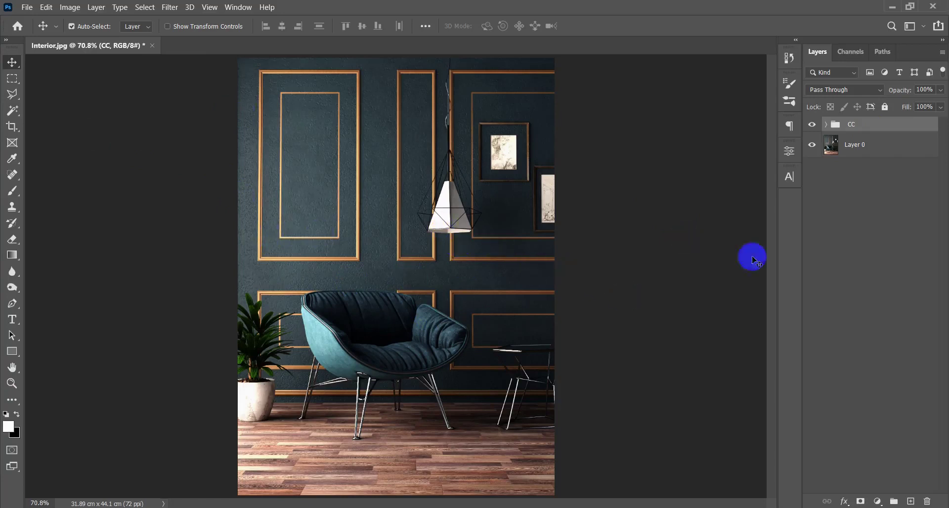
{"action": "left_click", "coordinate": [911, 501]}
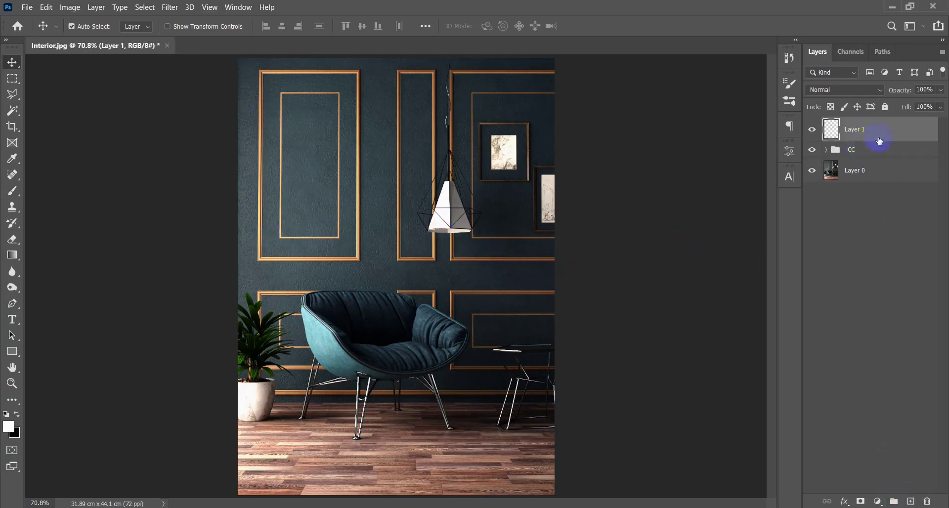
{"action": "double_click", "coordinate": [856, 129]}
{"action": "type", "text": "Depth"}
{"action": "key", "text": "Return"}
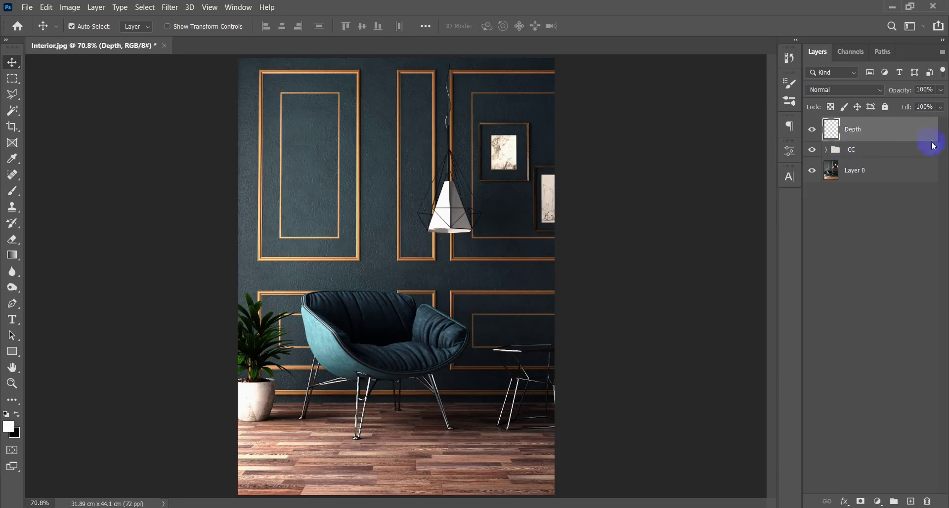
Step: On the Depth layer, darken the floor's lower edge with a linear black-to-transparent gradient running upwards from below the image
{"action": "scroll", "coordinate": [472, 444], "scroll_direction": "up", "scroll_amount": 5}
{"action": "left_click_drag", "start_coordinate": [405, 437], "coordinate": [473, 313]}
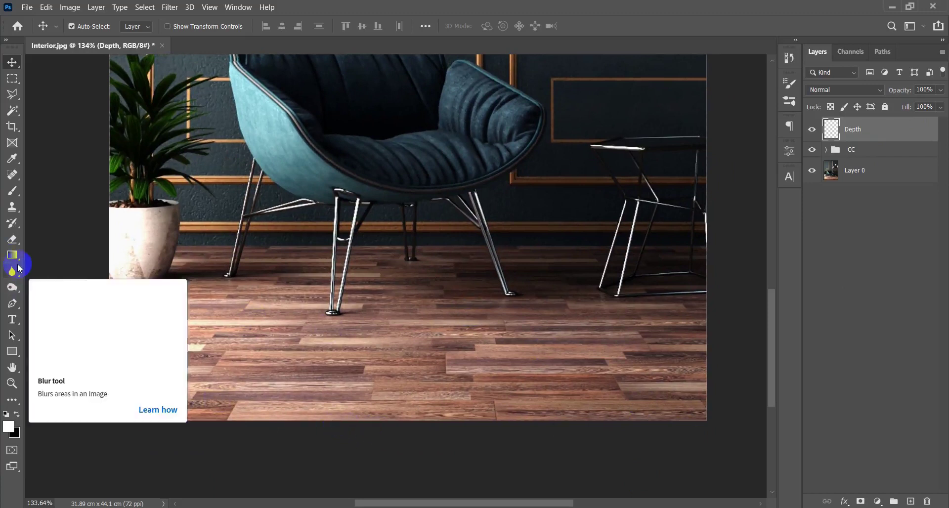
{"action": "key", "text": "g"}
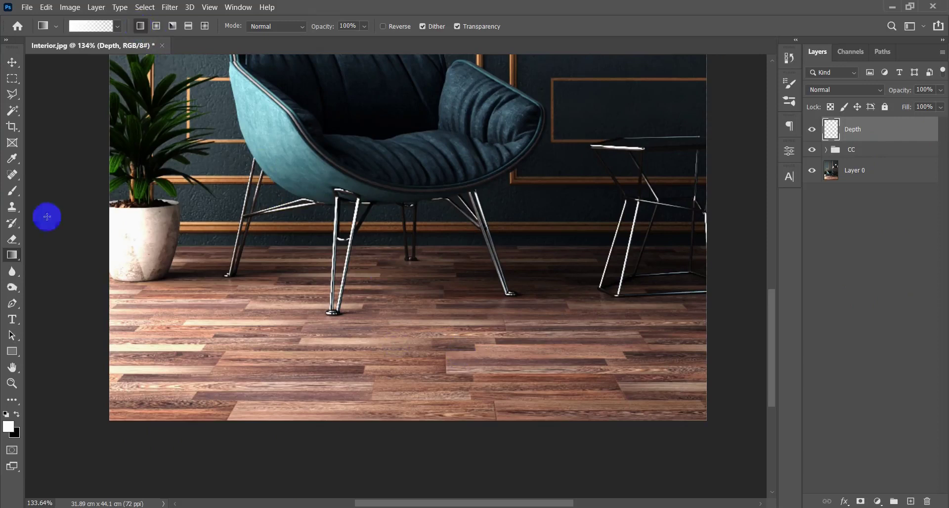
{"action": "left_click", "coordinate": [9, 426]}
{"action": "key", "text": "x"}
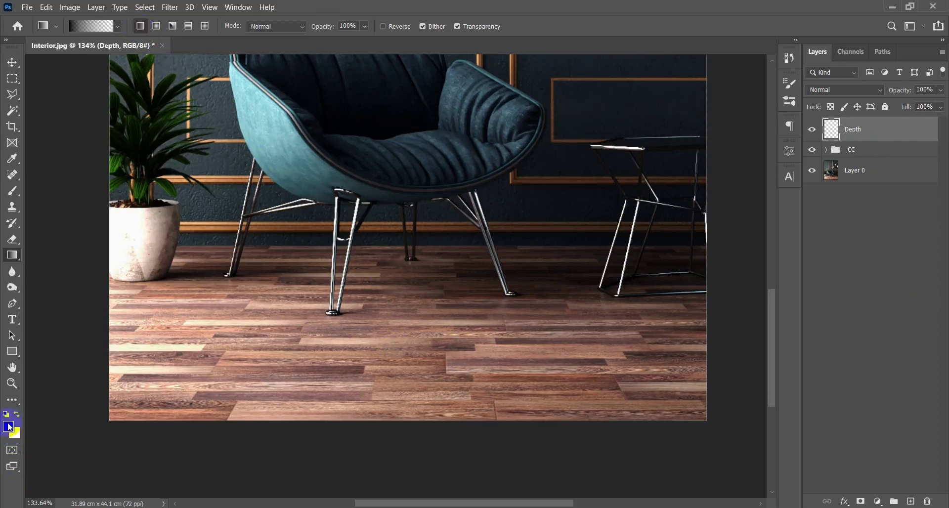
{"action": "key", "text": "d"}
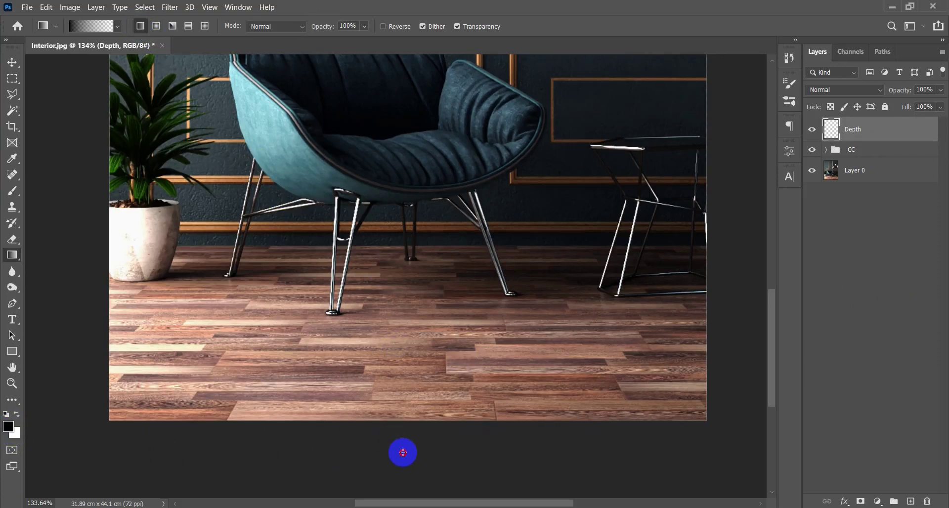
{"action": "left_click_drag", "start_coordinate": [402, 452], "coordinate": [405, 423]}
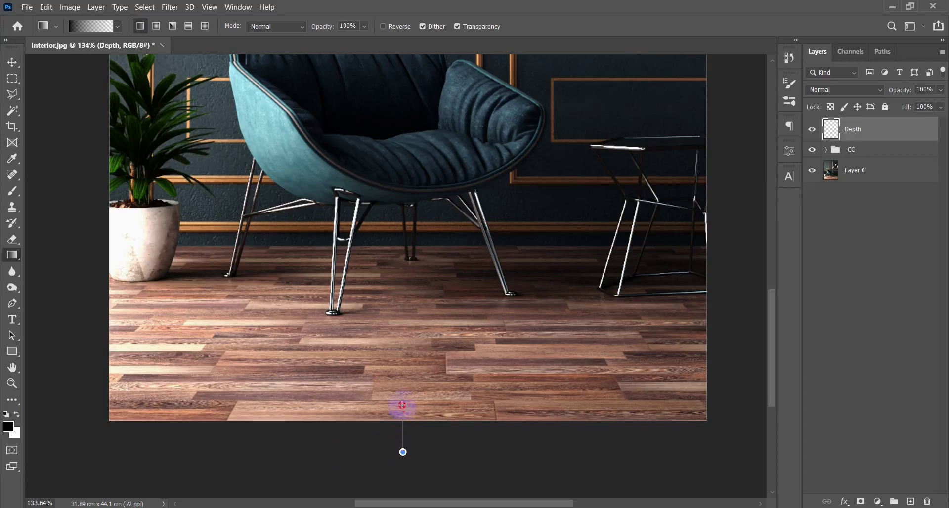
{"action": "left_click_drag", "start_coordinate": [399, 366], "coordinate": [399, 366]}
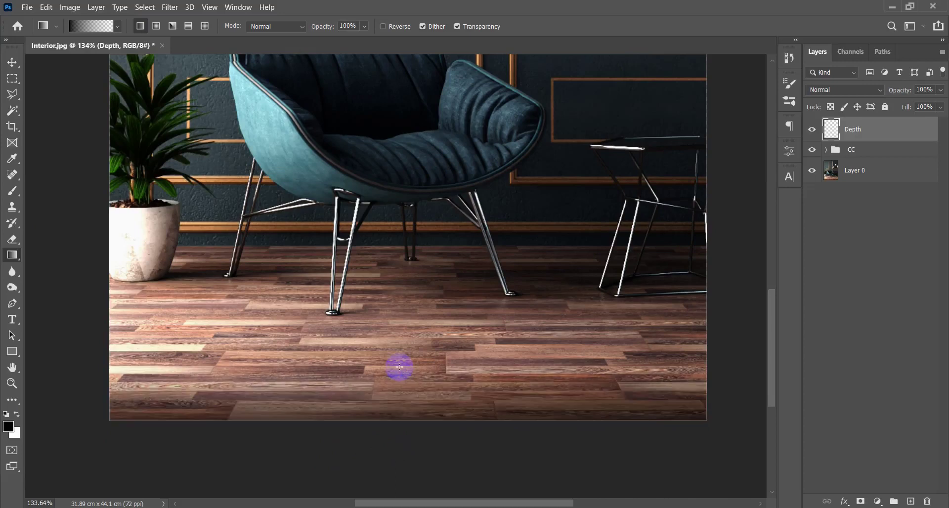
Step: Compare the image with and without the Depth layer, and set the layer's opacity to 83%
{"action": "key", "text": "v"}
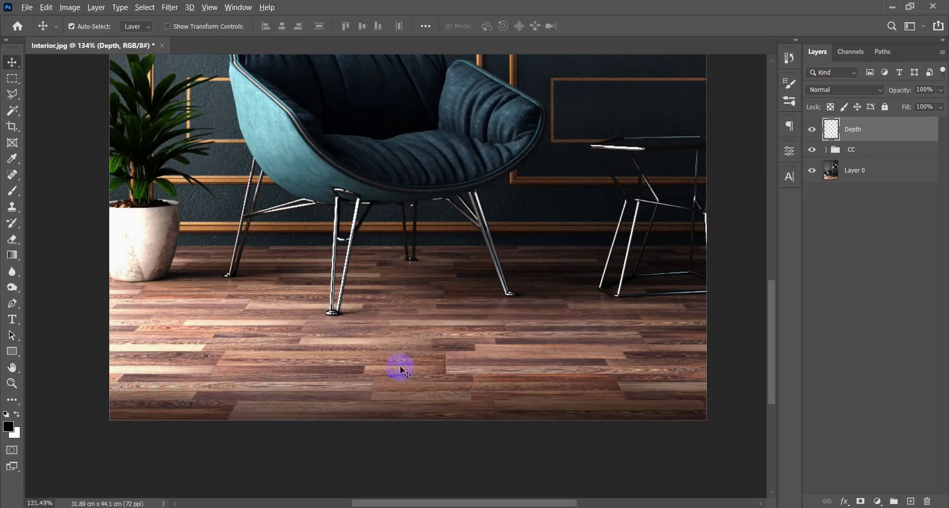
{"action": "scroll", "coordinate": [401, 369], "scroll_direction": "down", "scroll_amount": 10}
{"action": "scroll", "coordinate": [401, 436], "scroll_direction": "up", "scroll_amount": 10}
{"action": "scroll", "coordinate": [403, 440], "scroll_direction": "down", "scroll_amount": 8}
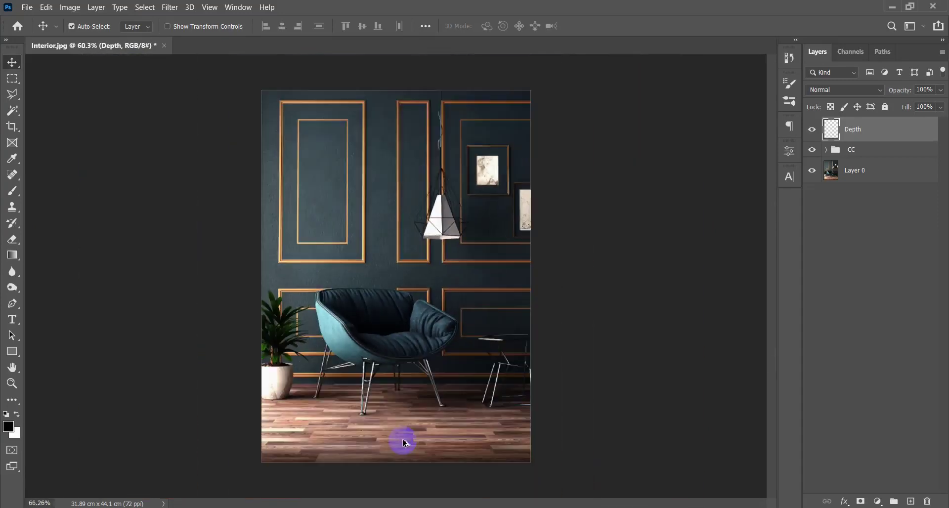
{"action": "left_click", "coordinate": [813, 135]}
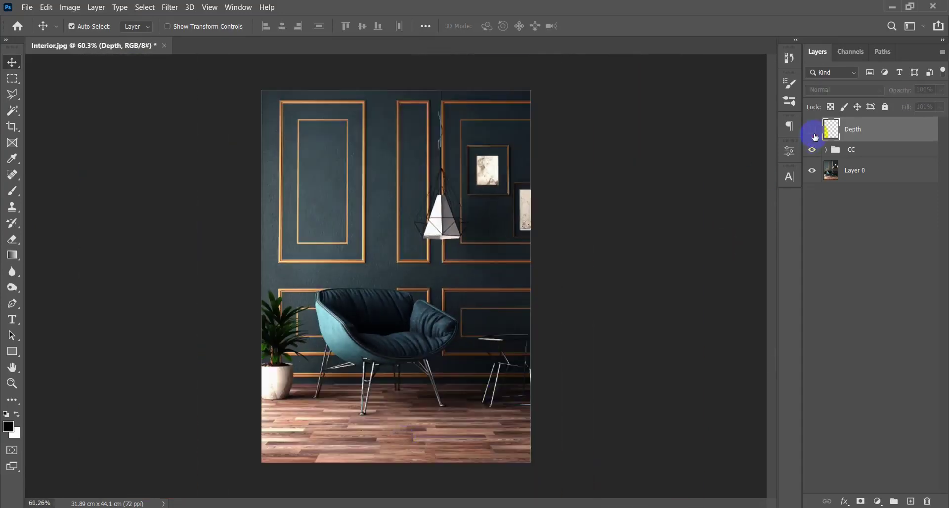
{"action": "left_click", "coordinate": [815, 137]}
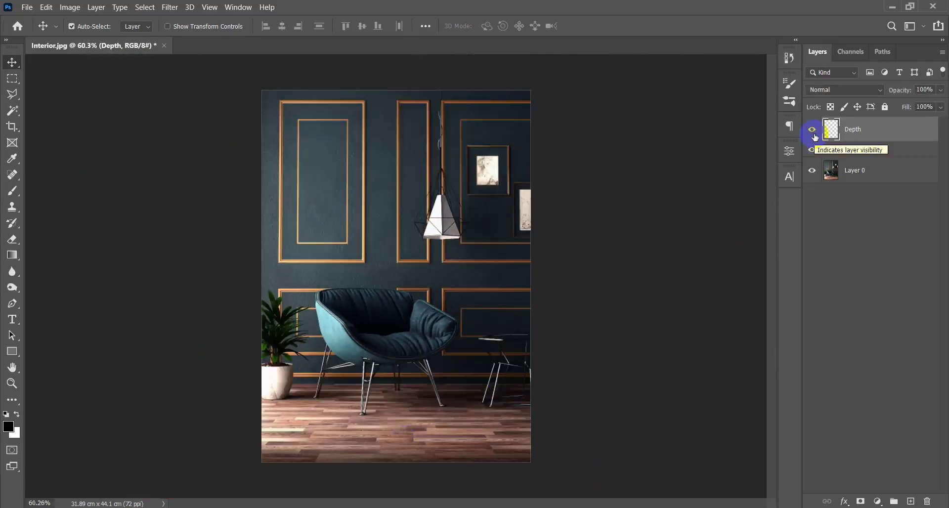
{"action": "left_click", "coordinate": [813, 133]}
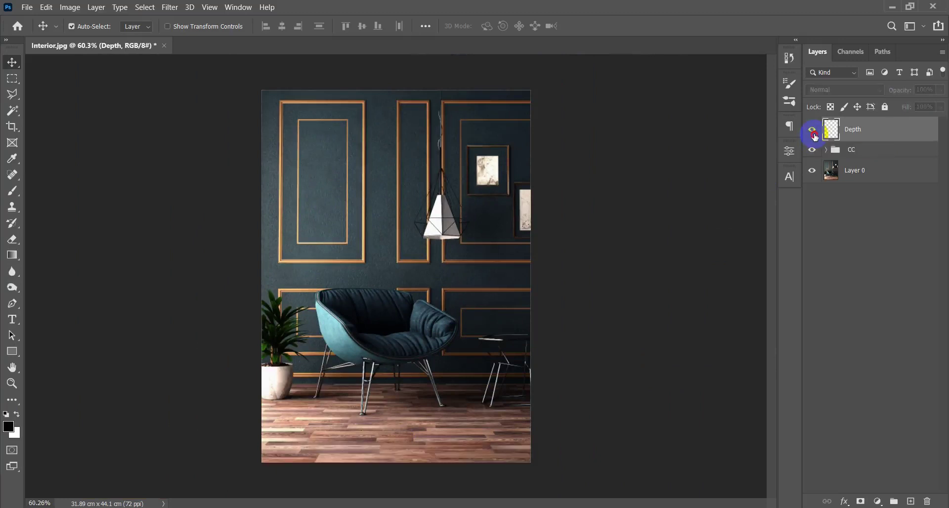
{"action": "left_click", "coordinate": [813, 132]}
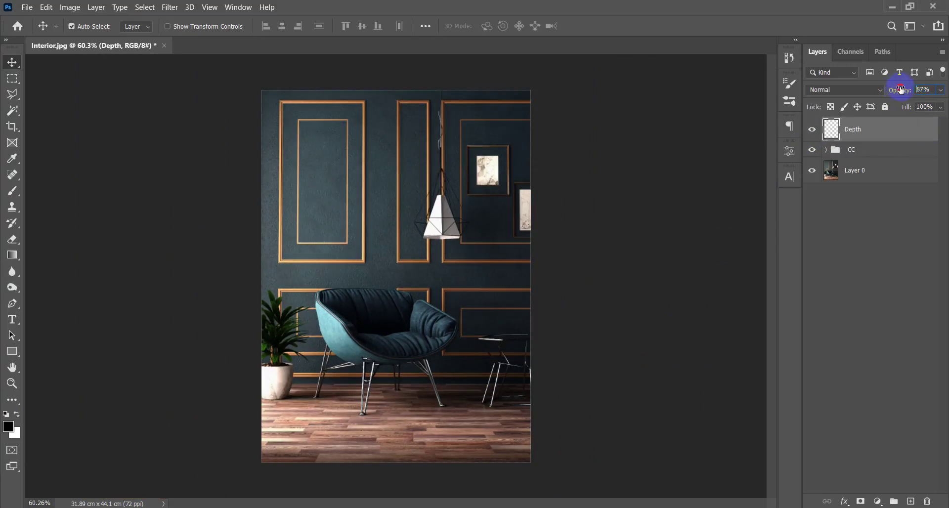
{"action": "left_click_drag", "start_coordinate": [901, 90], "coordinate": [901, 200]}
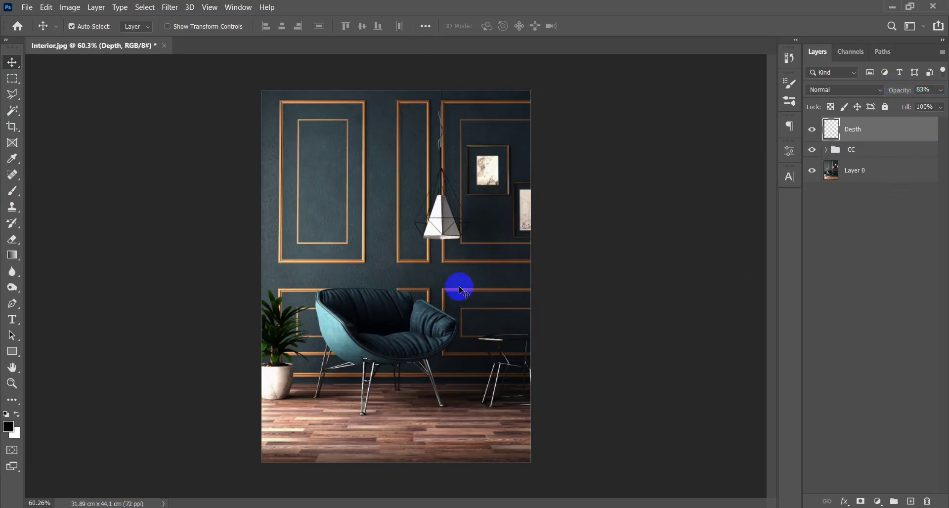
Step: Create a new empty layer above Depth, put it in a group and name the group Lighting
{"action": "left_click", "coordinate": [911, 501]}
{"action": "left_click", "coordinate": [846, 138]}
{"action": "key", "text": "ctrl+g"}
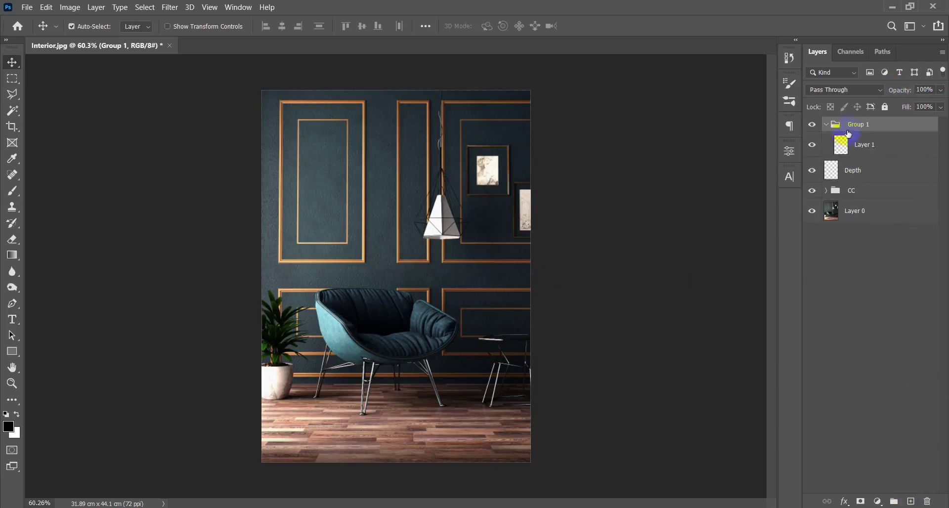
{"action": "double_click", "coordinate": [852, 125]}
{"action": "type", "text": "Light"}
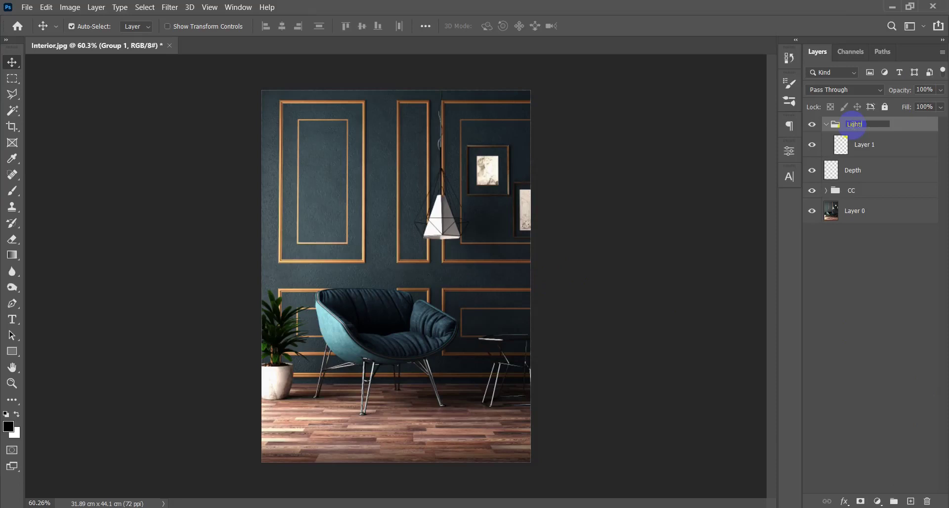
{"action": "type", "text": "ing"}
{"action": "key", "text": "Return"}
Step: Rename the empty layer inside the Lighting group as Glow
{"action": "left_click", "coordinate": [882, 147]}
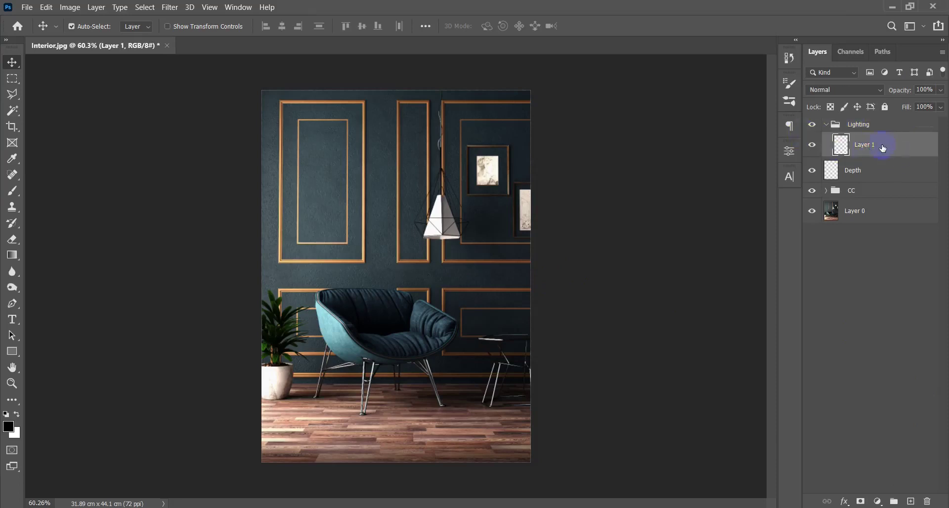
{"action": "double_click", "coordinate": [871, 147]}
{"action": "type", "text": "Glow"}
{"action": "key", "text": "Return"}
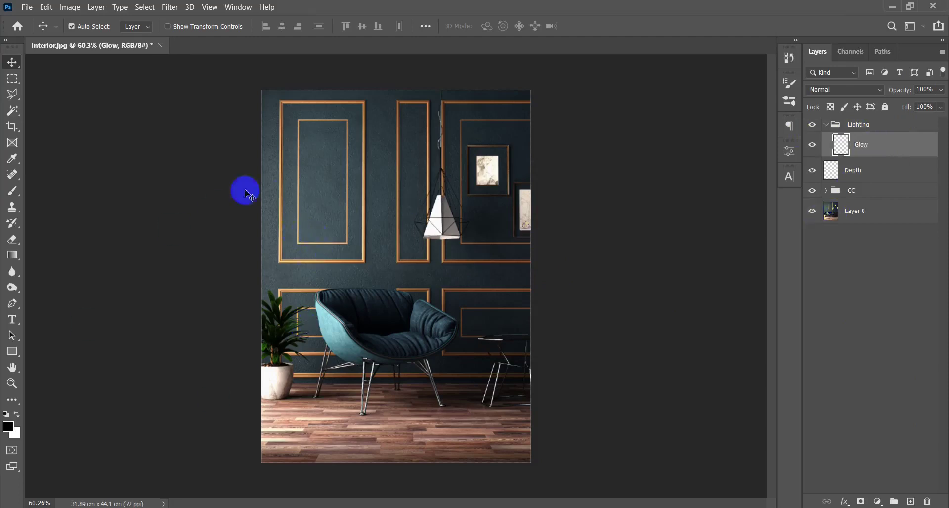
Step: Set the Gradient tool to a radial gradient with white as the foreground color for the Glow layer
{"action": "left_click", "coordinate": [432, 237]}
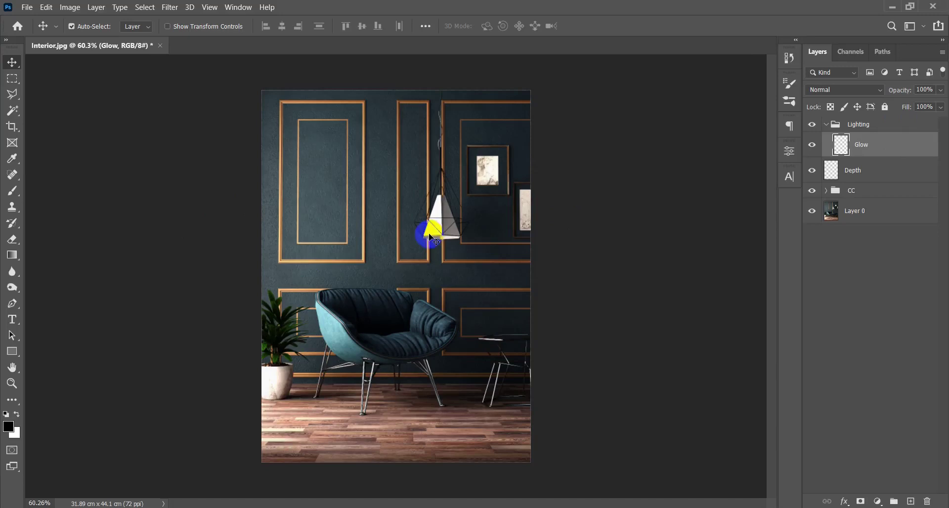
{"action": "key", "text": "g"}
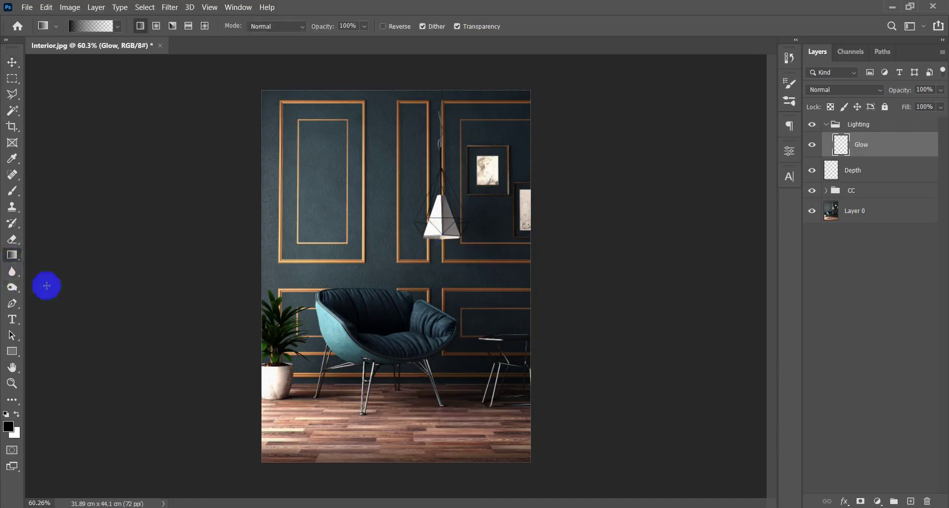
{"action": "left_click", "coordinate": [156, 26]}
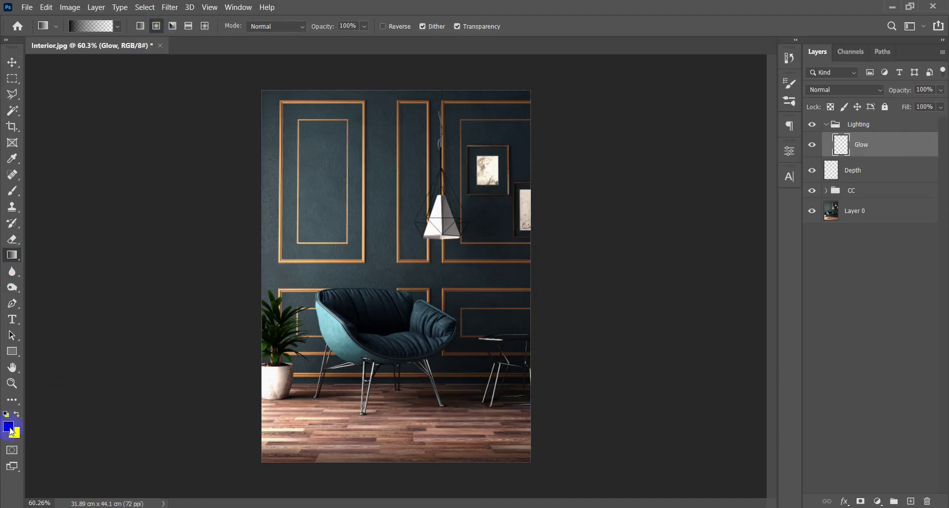
{"action": "key", "text": "d"}
{"action": "key", "text": "x"}
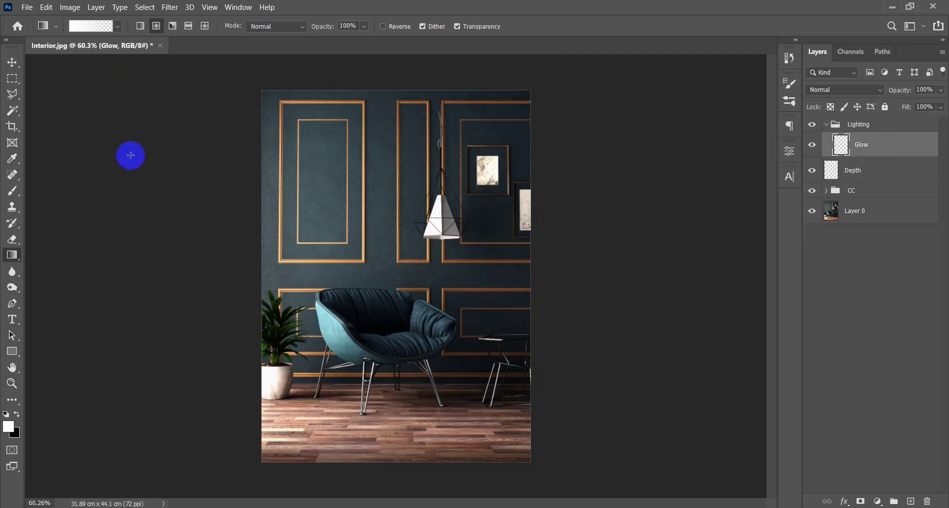
Step: Try white-to-transparent radial glows of different sizes on the Glow layer, spreading from outside the image's left edge
{"action": "left_click_drag", "start_coordinate": [59, 135], "coordinate": [287, 227]}
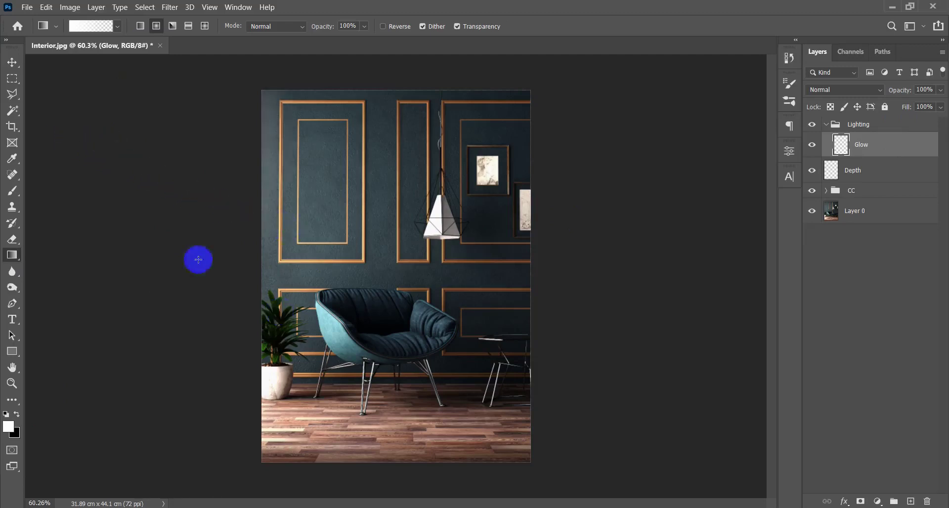
{"action": "key", "text": "ctrl+z"}
{"action": "left_click_drag", "start_coordinate": [63, 123], "coordinate": [299, 251]}
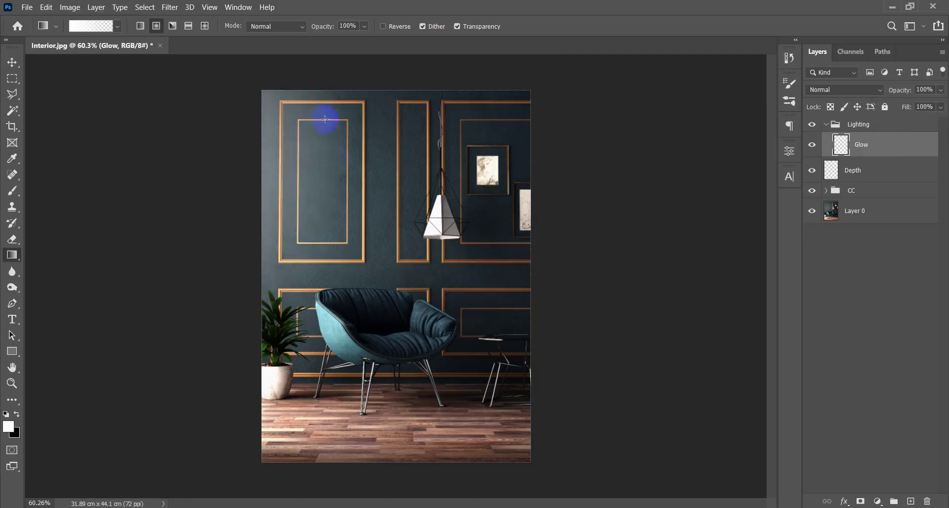
{"action": "key", "text": "ctrl+z"}
{"action": "left_click_drag", "start_coordinate": [47, 188], "coordinate": [506, 292]}
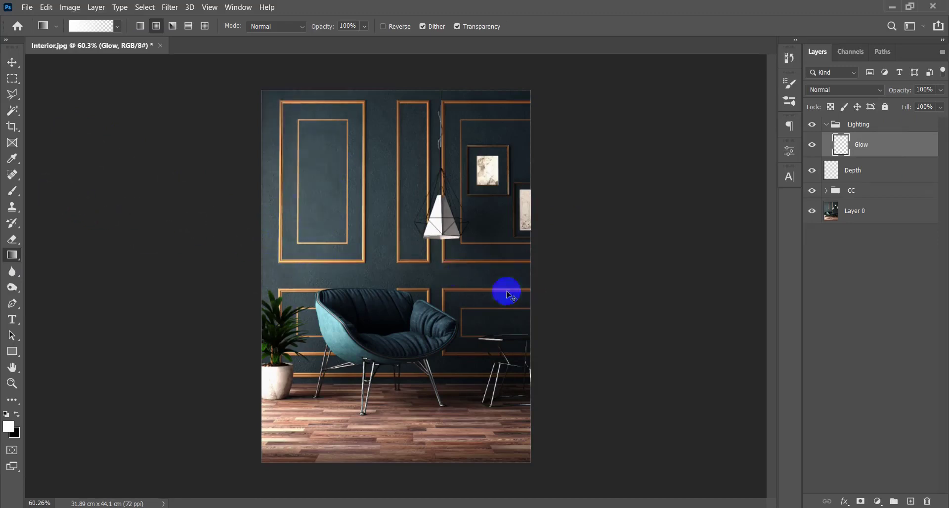
{"action": "key", "text": "ctrl+z"}
{"action": "left_click_drag", "start_coordinate": [217, 188], "coordinate": [382, 306]}
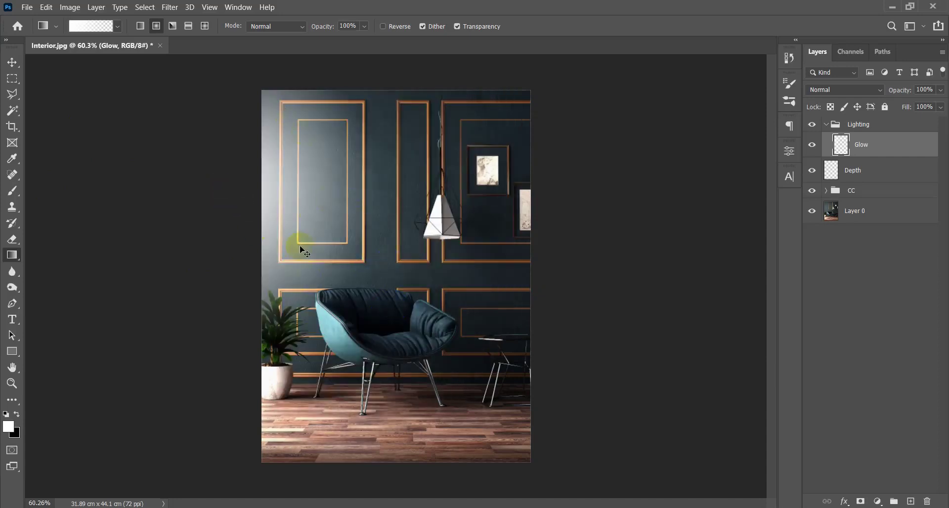
{"action": "key", "text": "ctrl+z"}
Step: Try further radial glows on the Glow layer, starting farther outside the image's left edge and ending over the wall
{"action": "scroll", "coordinate": [184, 219], "scroll_direction": "down", "scroll_amount": 3}
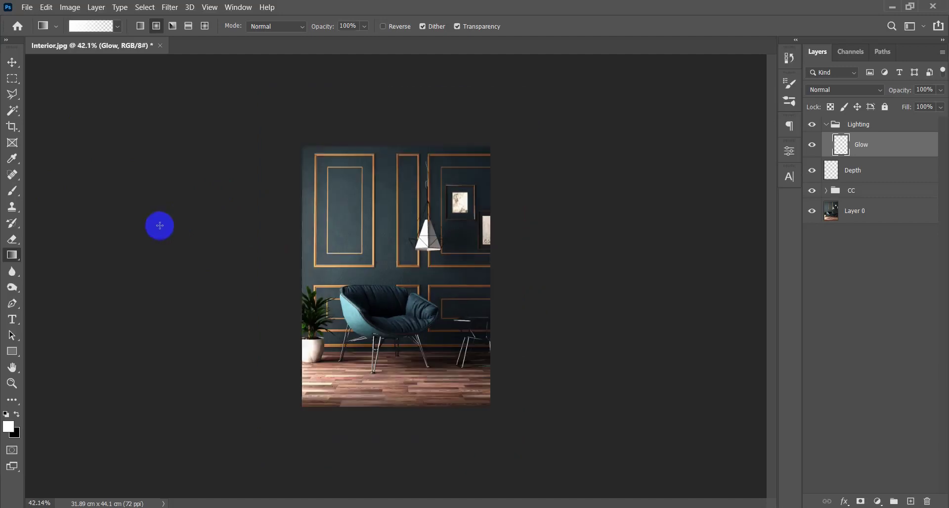
{"action": "left_click_drag", "start_coordinate": [108, 219], "coordinate": [319, 248]}
{"action": "left_click_drag", "start_coordinate": [117, 214], "coordinate": [376, 274]}
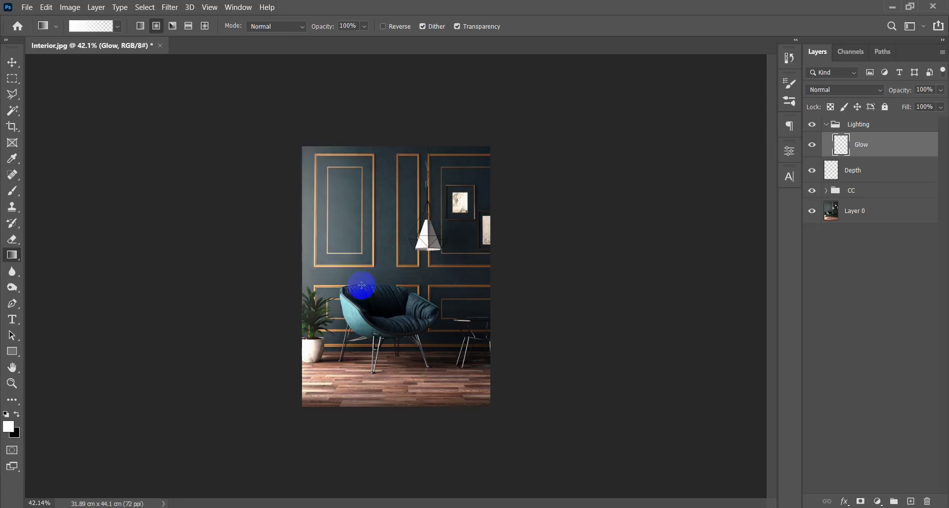
{"action": "key", "text": "v"}
{"action": "key", "text": "ctrl+z"}
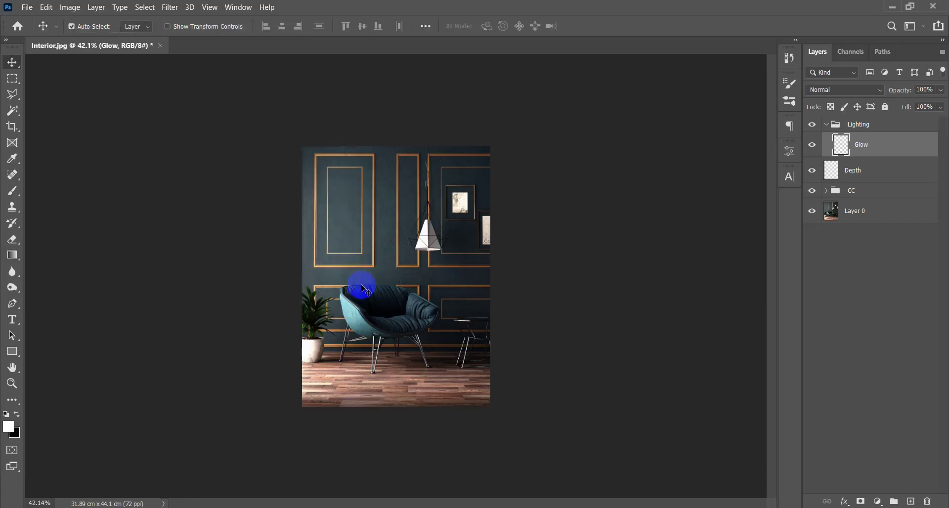
{"action": "key", "text": "g"}
{"action": "left_click_drag", "start_coordinate": [138, 239], "coordinate": [329, 253]}
{"action": "left_click_drag", "start_coordinate": [108, 187], "coordinate": [357, 274]}
{"action": "key", "text": "ctrl+z"}
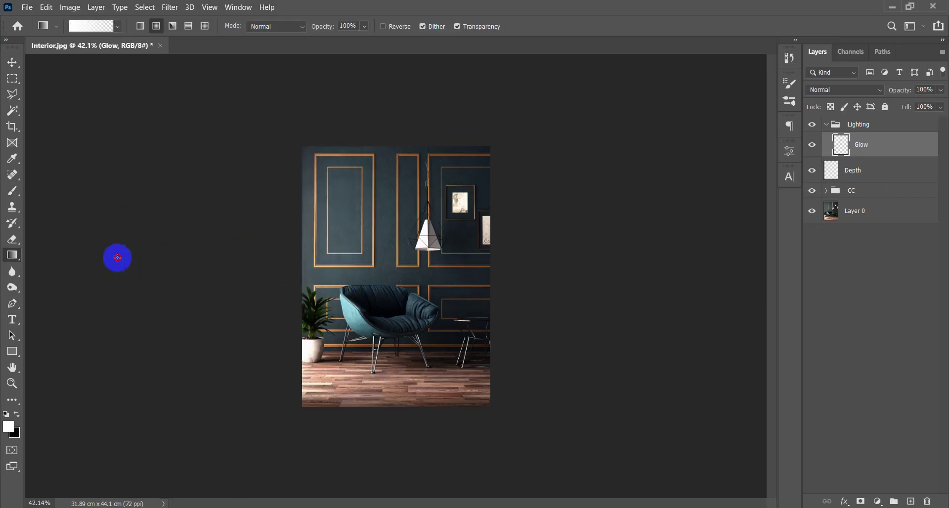
Step: On the Glow layer, add a soft white radial gradient from well outside the image's left edge to the chair's backrest
{"action": "left_click_drag", "start_coordinate": [117, 258], "coordinate": [353, 284]}
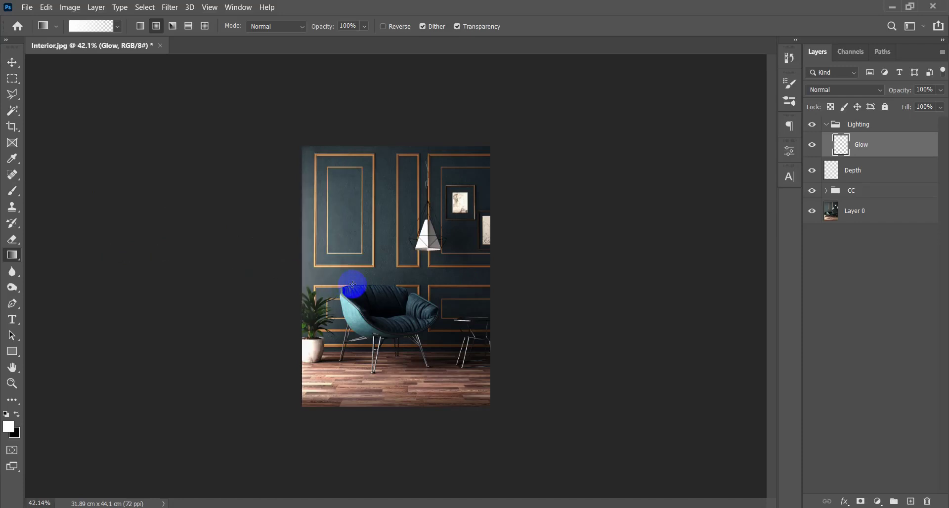
{"action": "key", "text": "ctrl+0"}
{"action": "key", "text": "v"}
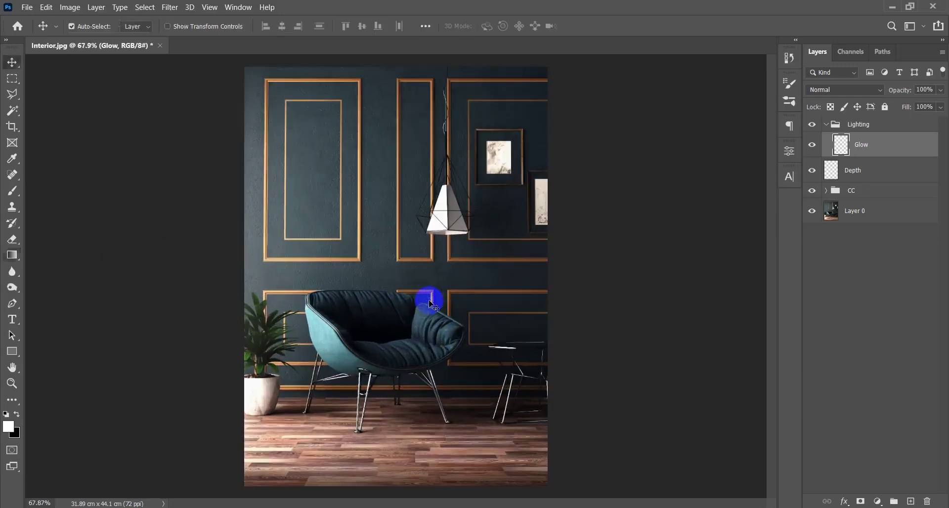
Step: Try to shift the Glow layer's gradient farther into the image, first by moving it, then with Free Transform
{"action": "left_click_drag", "start_coordinate": [284, 239], "coordinate": [415, 265]}
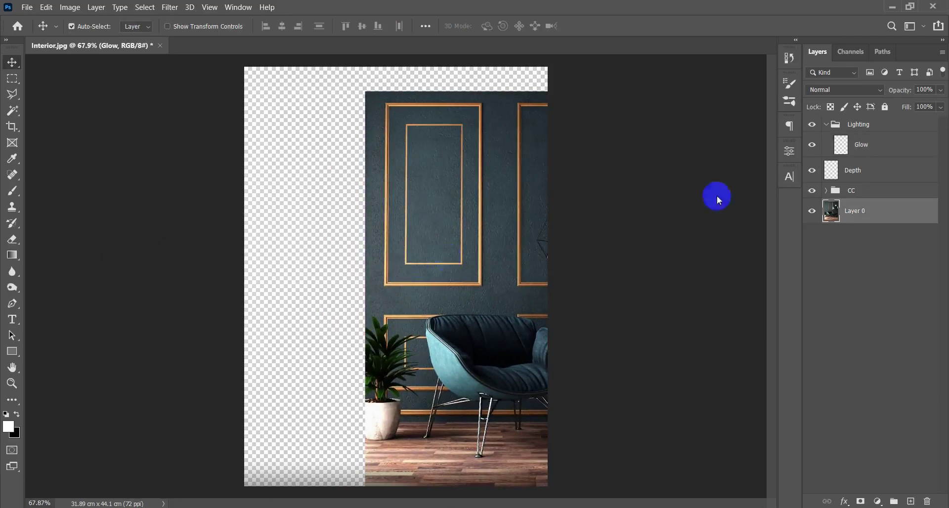
{"action": "key", "text": "ctrl+z"}
{"action": "left_click", "coordinate": [884, 153]}
{"action": "left_click_drag", "start_coordinate": [281, 226], "coordinate": [377, 250]}
{"action": "key", "text": "ctrl+z"}
{"action": "left_click", "coordinate": [896, 153]}
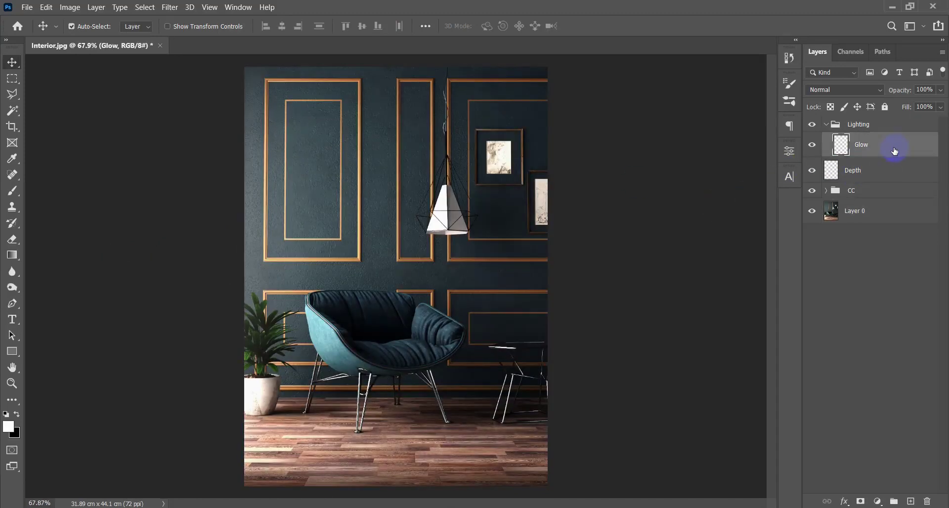
{"action": "key", "text": "ctrl+t"}
{"action": "left_click_drag", "start_coordinate": [322, 251], "coordinate": [360, 218]}
{"action": "key", "text": "ctrl+z"}
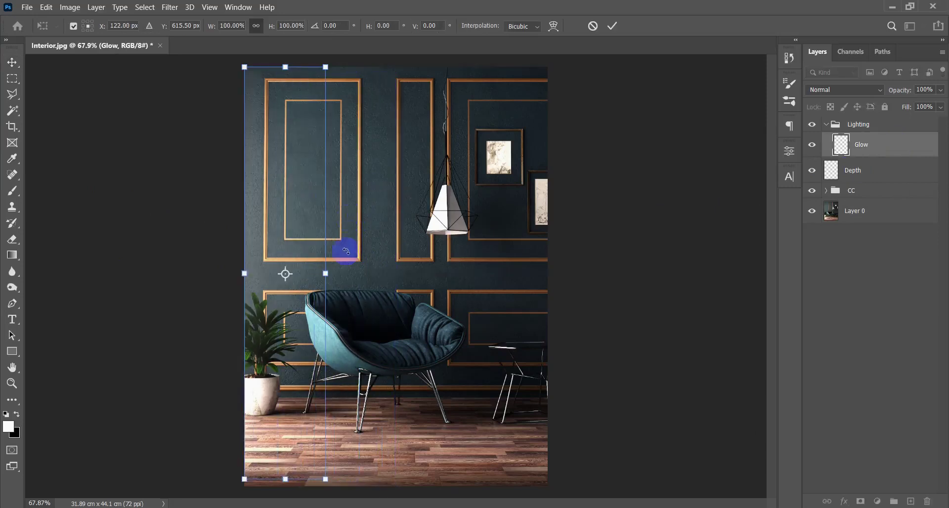
{"action": "key", "text": "Escape"}
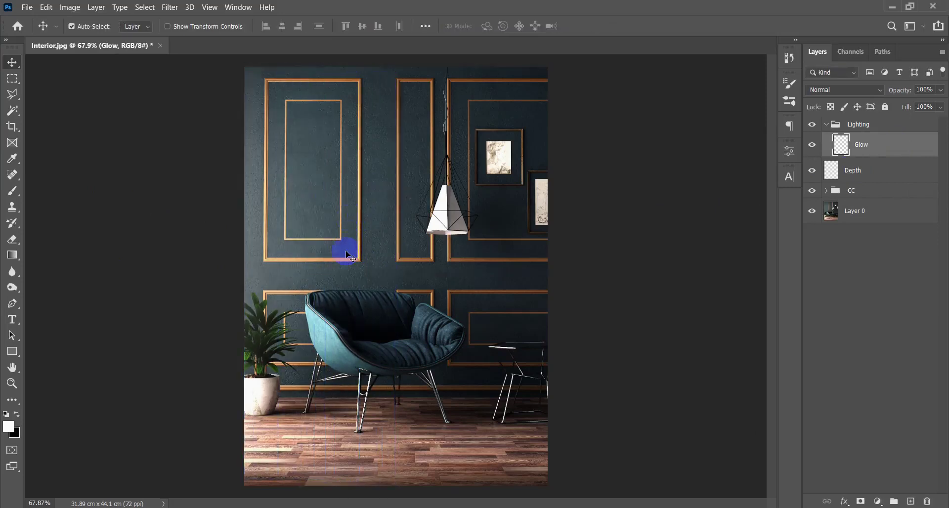
Step: Compare the image with and without the Glow layer, and set the layer's blend mode to Overlay
{"action": "key", "text": "ctrl"}
{"action": "left_click", "coordinate": [813, 144]}
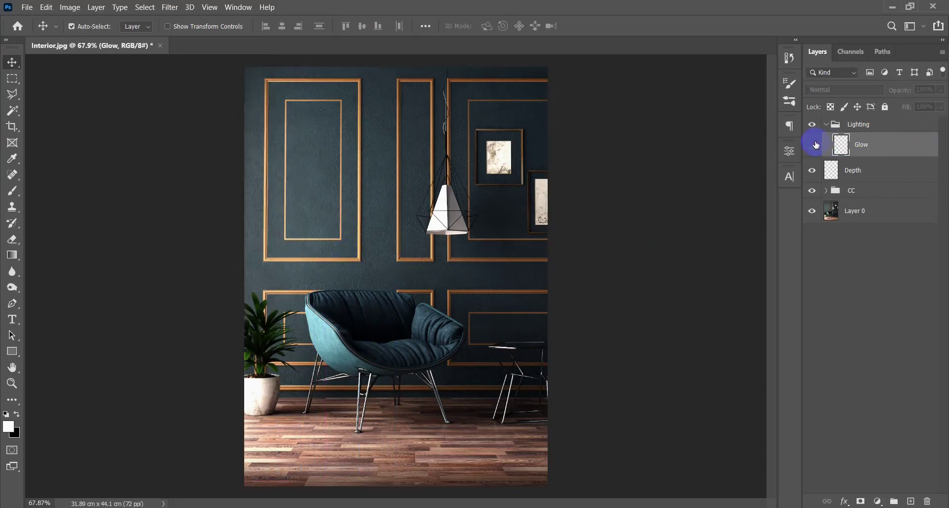
{"action": "left_click", "coordinate": [813, 144]}
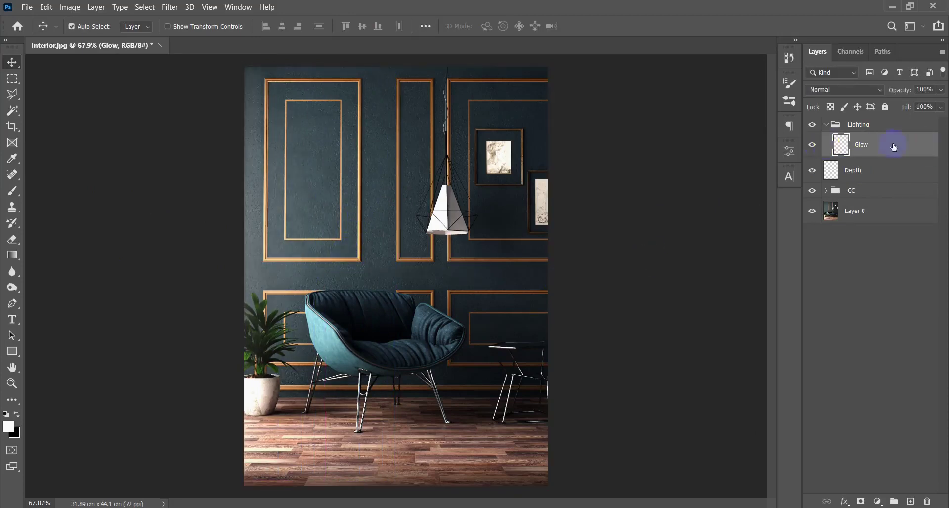
{"action": "left_click", "coordinate": [861, 94]}
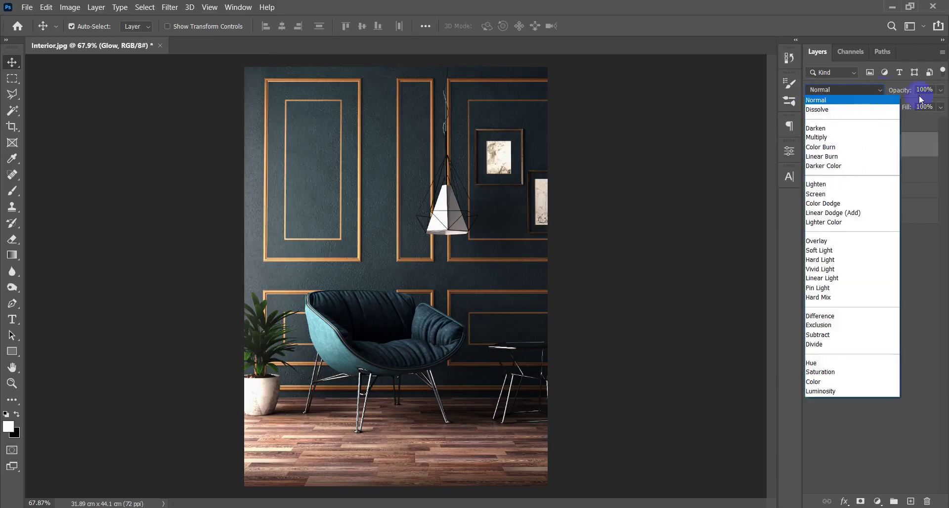
{"action": "left_click", "coordinate": [851, 246]}
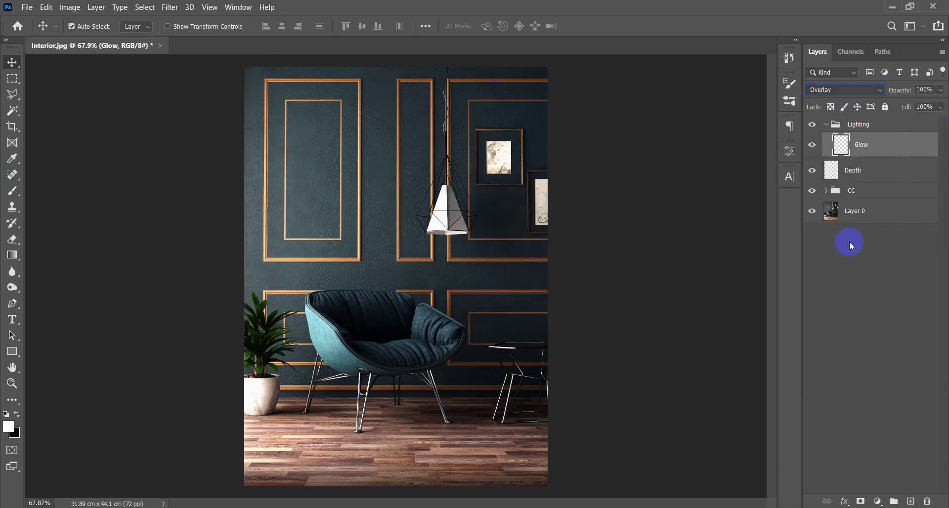
Step: Check the Overlay glow by hiding and showing the Glow layer, and examine the lit wall up close
{"action": "left_click", "coordinate": [813, 148]}
{"action": "left_click", "coordinate": [816, 151]}
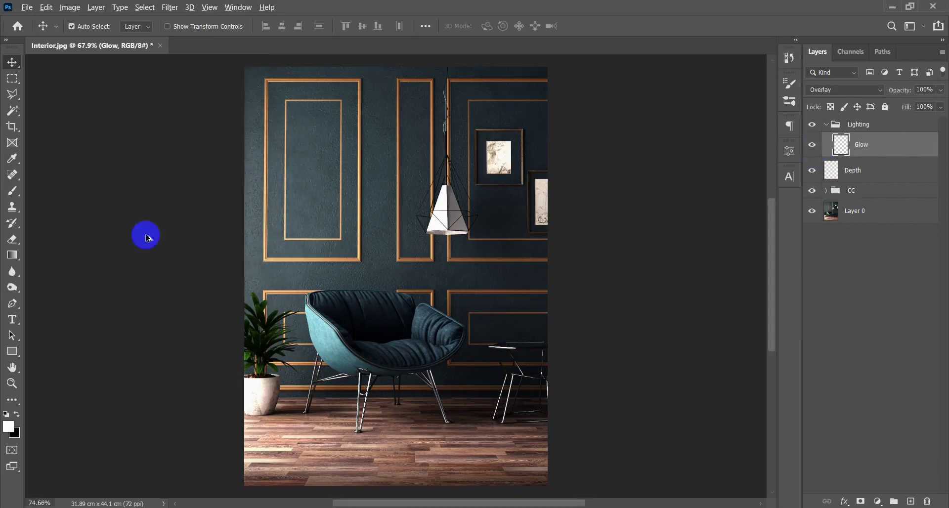
{"action": "left_click_drag", "start_coordinate": [147, 238], "coordinate": [391, 258]}
{"action": "left_click_drag", "start_coordinate": [390, 258], "coordinate": [353, 309]}
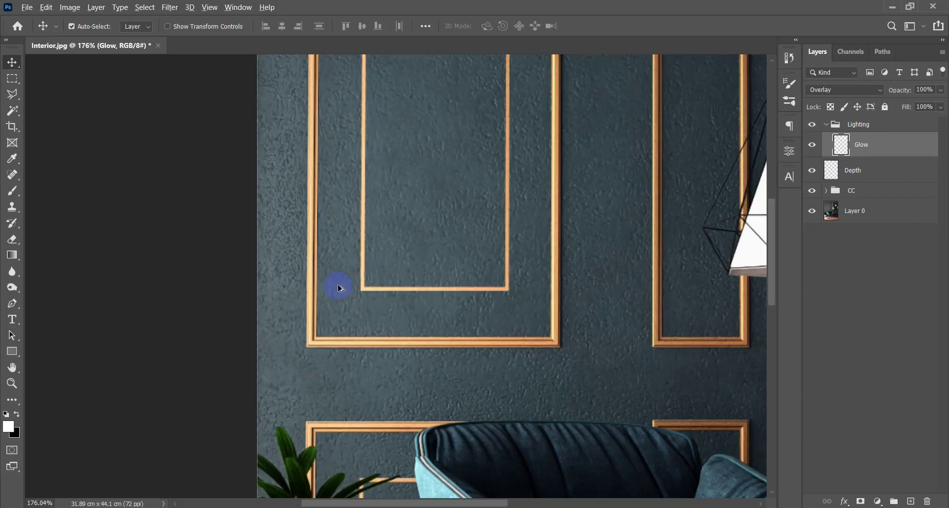
Step: Compare the wall and the whole image with and without the Overlay glow by toggling the Glow layer's visibility
{"action": "left_click_drag", "start_coordinate": [340, 288], "coordinate": [330, 321]}
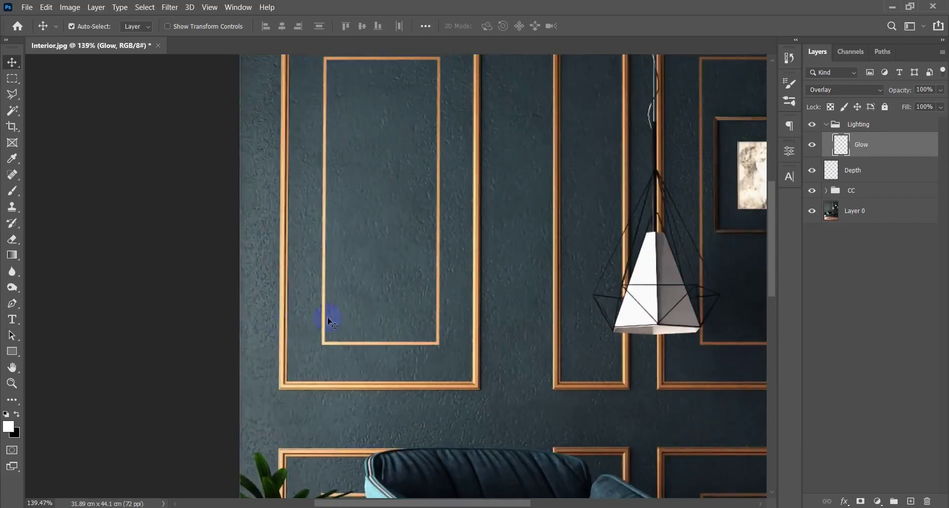
{"action": "left_click", "coordinate": [812, 145]}
{"action": "left_click", "coordinate": [811, 145]}
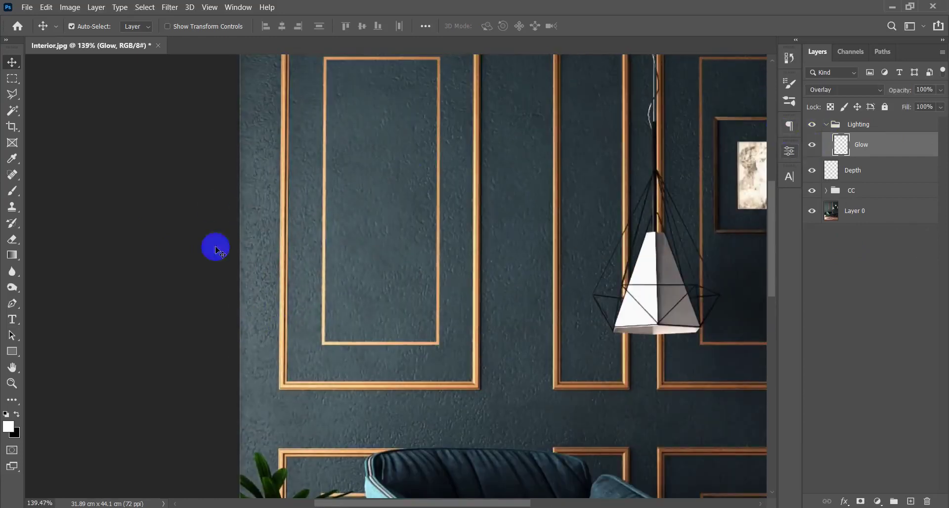
{"action": "scroll", "coordinate": [329, 213], "scroll_direction": "down", "scroll_amount": 9}
{"action": "scroll", "coordinate": [320, 219], "scroll_direction": "up", "scroll_amount": 4}
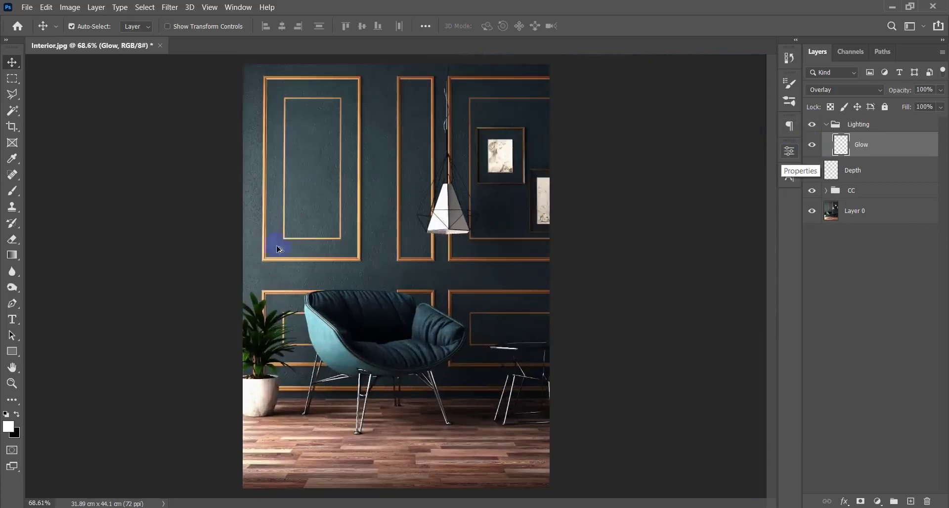
{"action": "left_click_drag", "start_coordinate": [447, 267], "coordinate": [444, 262]}
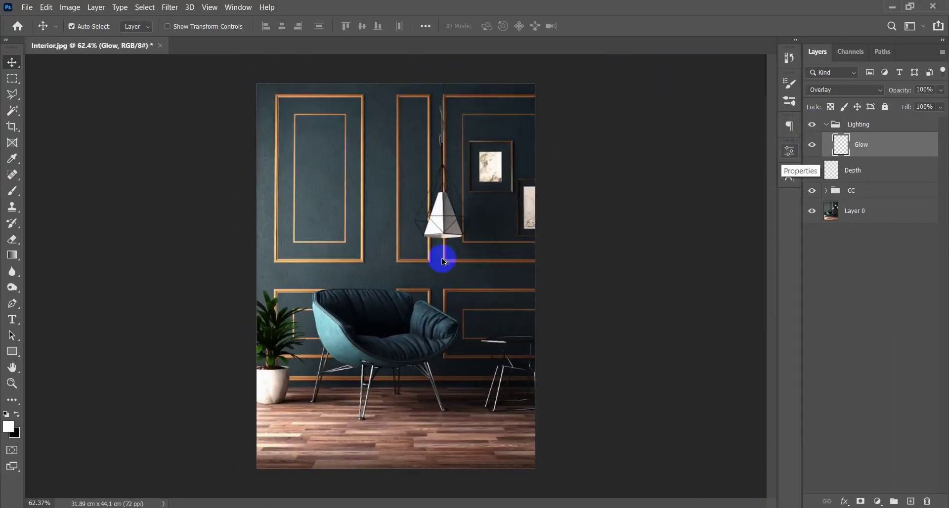
{"action": "left_click", "coordinate": [812, 148]}
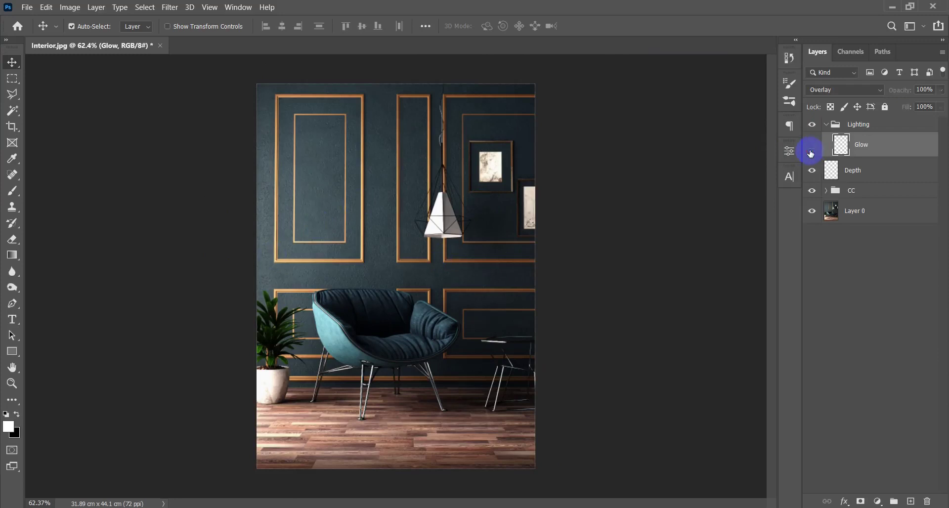
{"action": "left_click", "coordinate": [810, 151]}
{"action": "left_click", "coordinate": [811, 151]}
{"action": "left_click", "coordinate": [811, 151]}
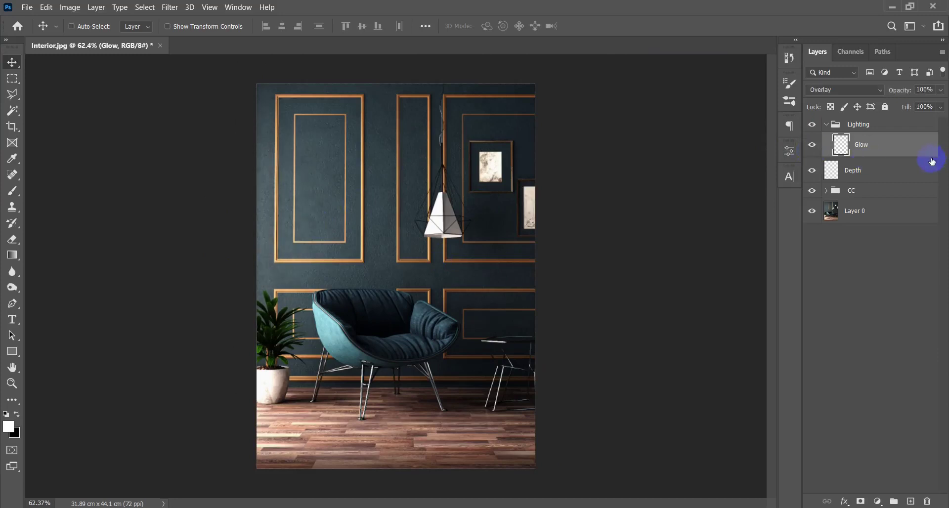
Step: Duplicate the Glow layer to strengthen the side light, and compare the image with and without the copy
{"action": "key", "text": "ctrl+j"}
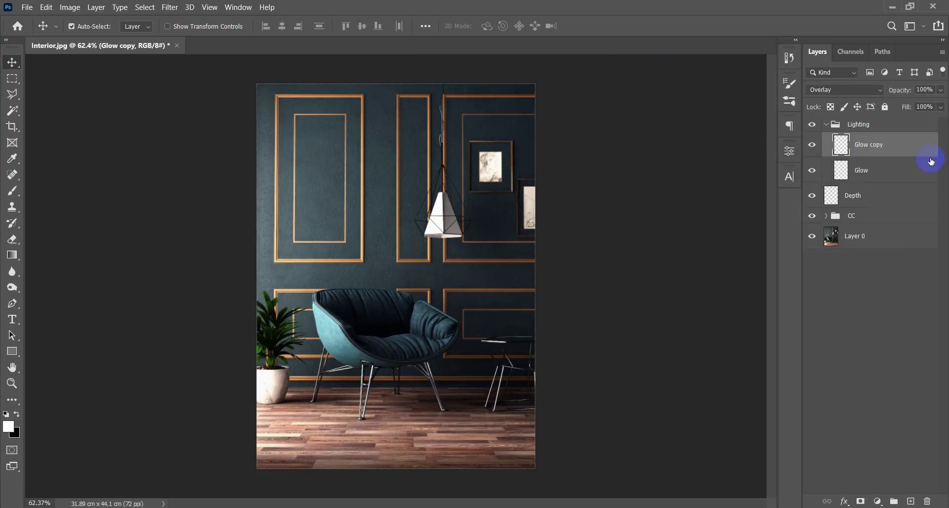
{"action": "left_click", "coordinate": [811, 146]}
{"action": "left_click", "coordinate": [812, 145]}
{"action": "left_click", "coordinate": [812, 146]}
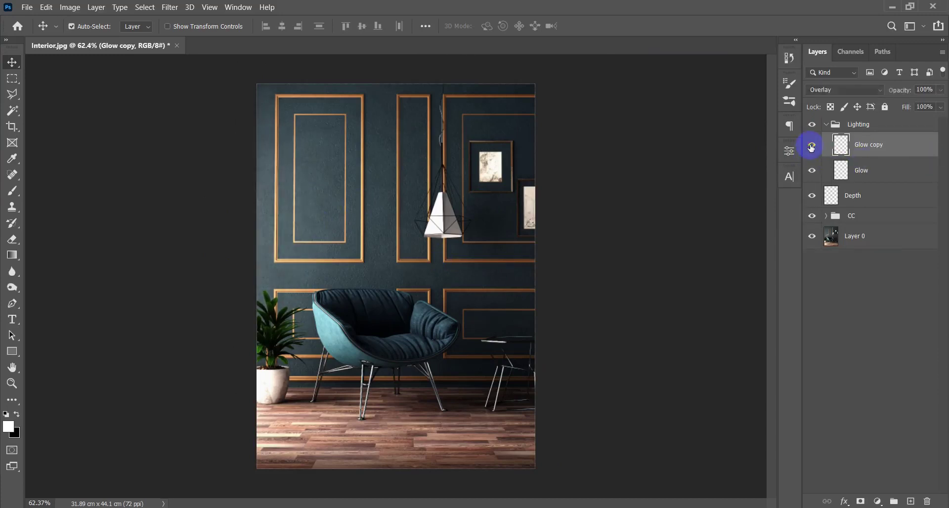
{"action": "left_click", "coordinate": [812, 146]}
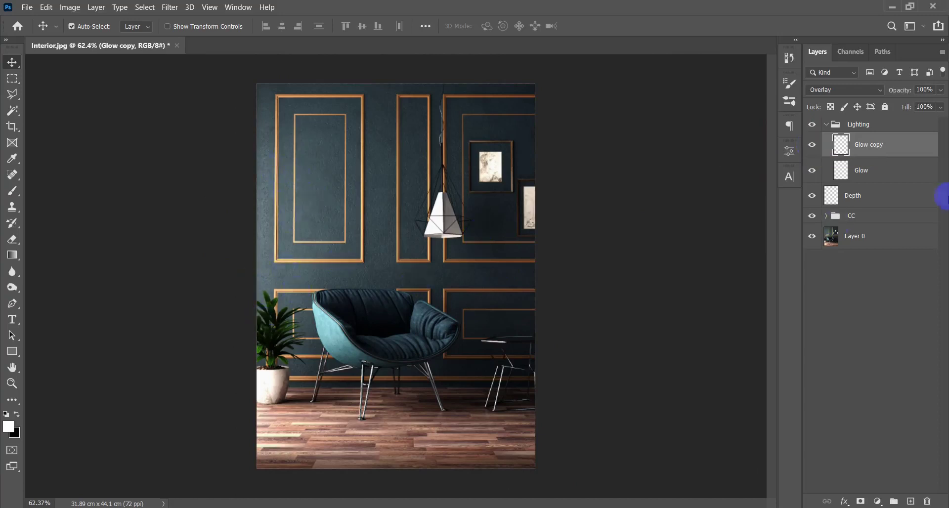
Step: Merge the Glow layer and its copy into one layer, and set the merged layer's blend mode to Overlay
{"action": "left_click", "coordinate": [898, 168], "text": "shift"}
{"action": "key", "text": "ctrl+e"}
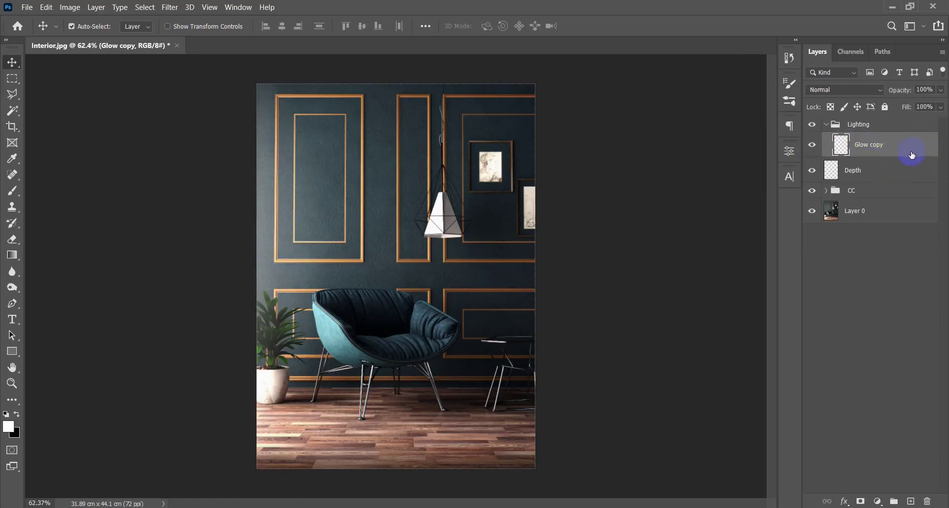
{"action": "key", "text": "ctrl+z"}
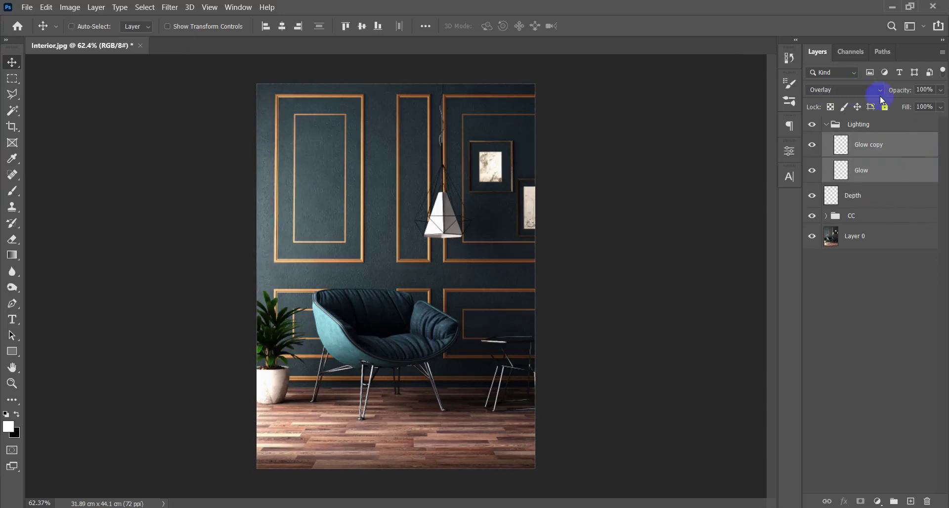
{"action": "key", "text": "ctrl+e"}
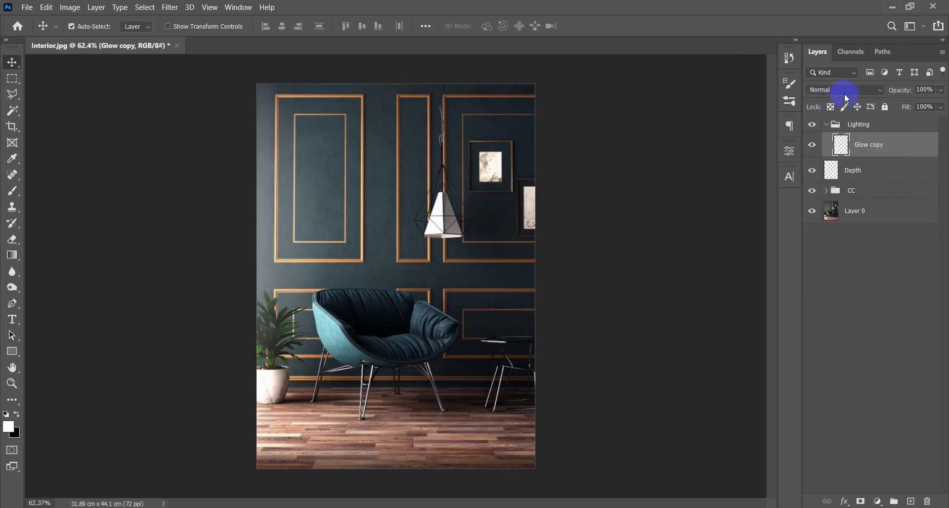
{"action": "left_click", "coordinate": [853, 91]}
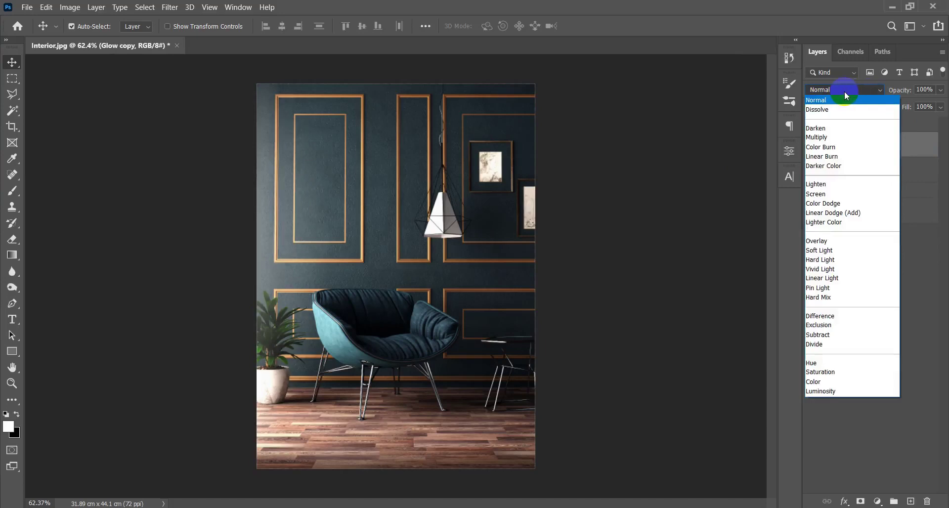
{"action": "left_click", "coordinate": [877, 241]}
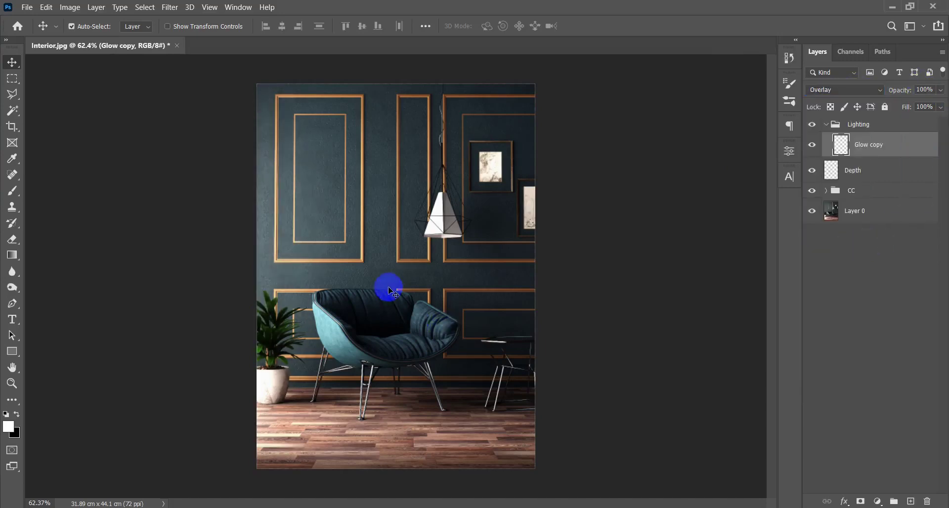
Step: View the whole image with the merged glow layer hidden and shown
{"action": "left_click_drag", "start_coordinate": [389, 290], "coordinate": [734, 232]}
{"action": "left_click", "coordinate": [812, 145]}
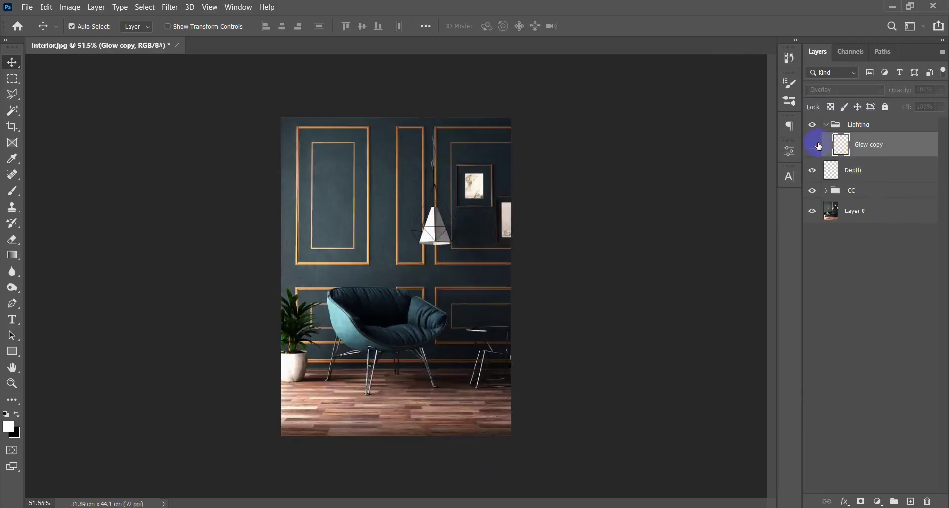
{"action": "left_click", "coordinate": [812, 144]}
Step: Create a new layer above the merged glow in the Lighting group and name it Sun effect
{"action": "left_click", "coordinate": [911, 501]}
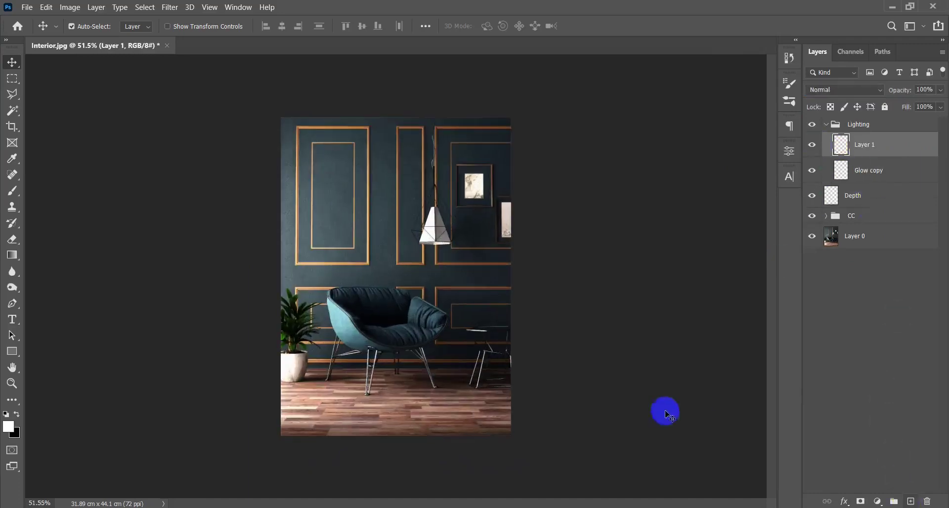
{"action": "left_click", "coordinate": [865, 145]}
{"action": "double_click", "coordinate": [864, 145]}
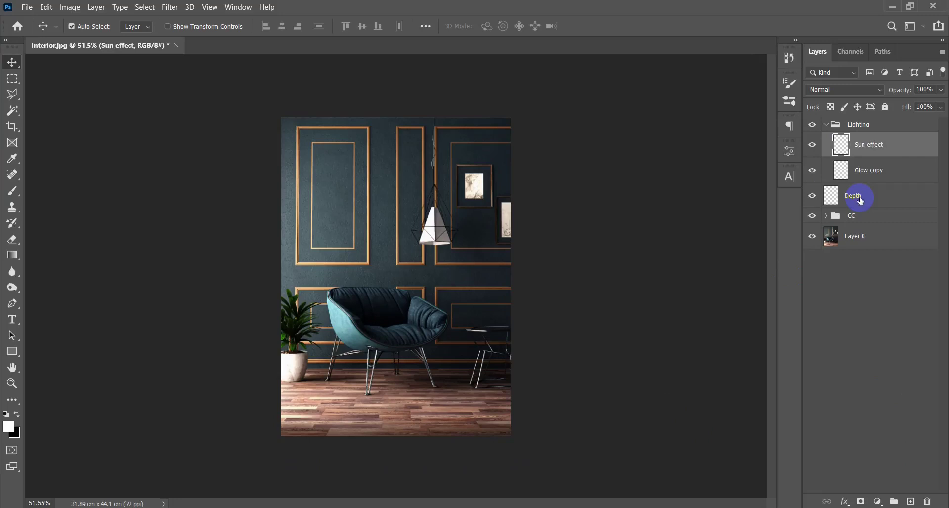
Step: On the Sun effect layer, add a white-to-transparent linear gradient running horizontally from far outside the image's left edge to just inside the wall
{"action": "scroll", "coordinate": [483, 236], "scroll_direction": "up", "scroll_amount": 4}
{"action": "scroll", "coordinate": [473, 240], "scroll_direction": "down", "scroll_amount": 1}
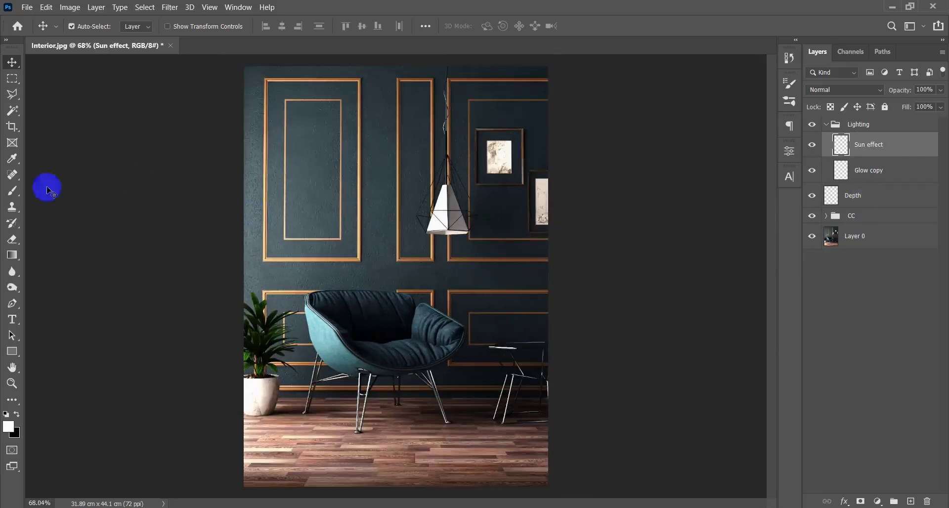
{"action": "left_click", "coordinate": [12, 255]}
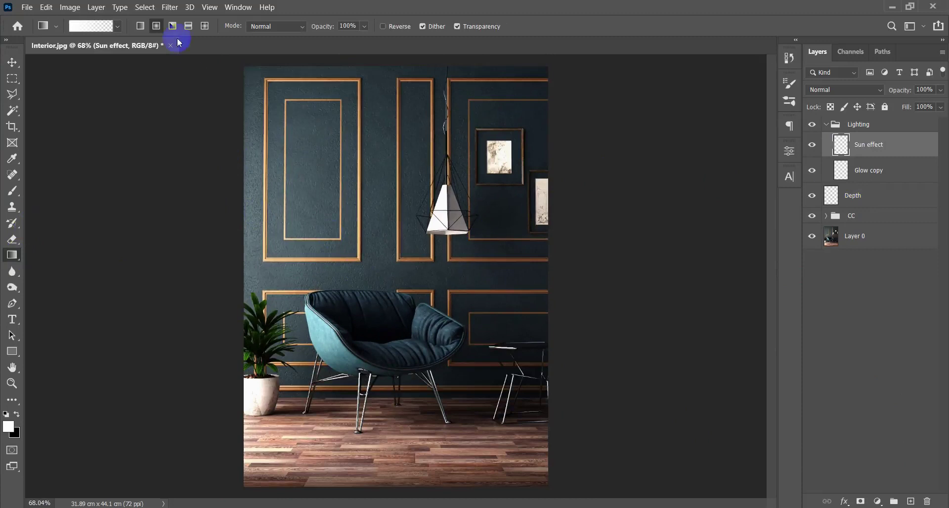
{"action": "left_click", "coordinate": [138, 28]}
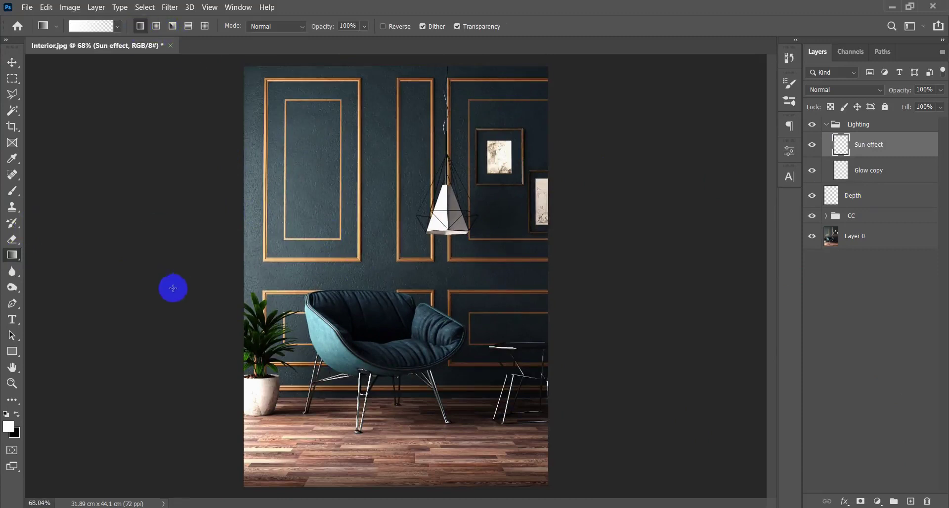
{"action": "left_click_drag", "start_coordinate": [86, 278], "coordinate": [286, 278]}
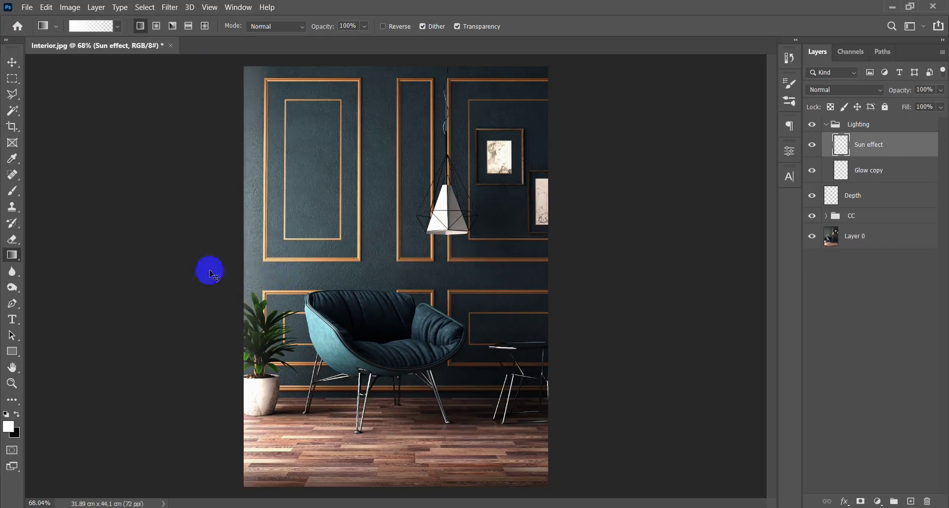
{"action": "key", "text": "ctrl+z"}
{"action": "left_click_drag", "start_coordinate": [59, 270], "coordinate": [299, 269]}
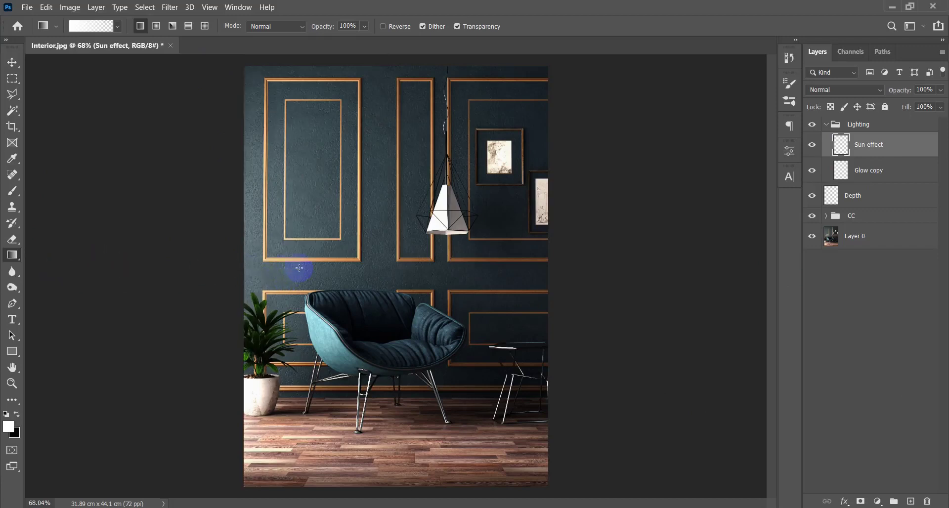
{"action": "key", "text": "v"}
Step: Examine the sun gradient over the plant and chair up close, and compare the image with and without the Sun effect layer
{"action": "scroll", "coordinate": [276, 336], "scroll_direction": "down", "scroll_amount": 2}
{"action": "scroll", "coordinate": [277, 349], "scroll_direction": "up", "scroll_amount": 11}
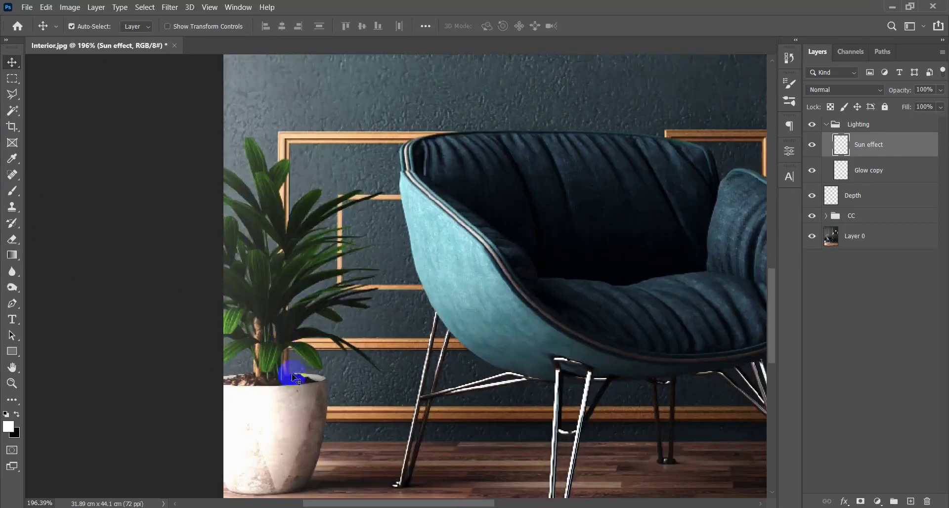
{"action": "scroll", "coordinate": [299, 313], "scroll_direction": "down", "scroll_amount": 4}
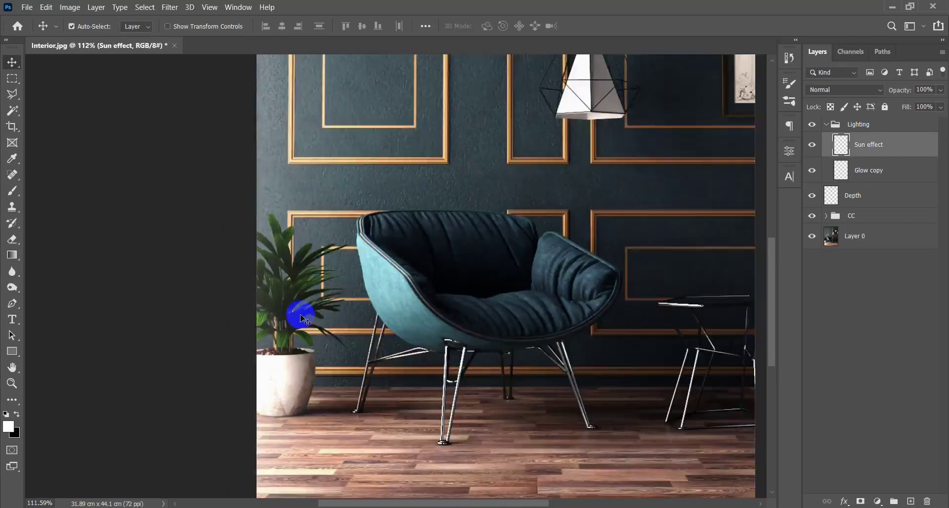
{"action": "left_click_drag", "start_coordinate": [316, 412], "coordinate": [322, 281]}
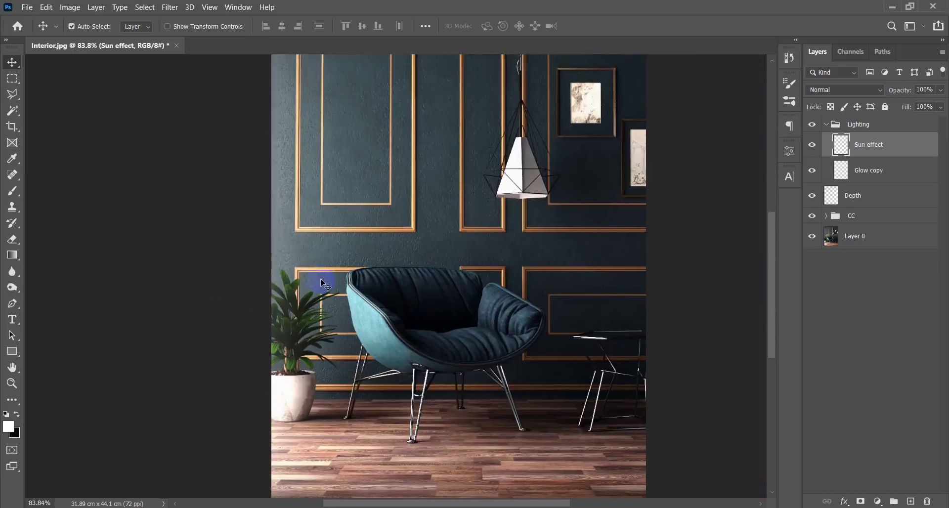
{"action": "scroll", "coordinate": [322, 281], "scroll_direction": "down", "scroll_amount": 3}
{"action": "scroll", "coordinate": [322, 283], "scroll_direction": "up", "scroll_amount": 2}
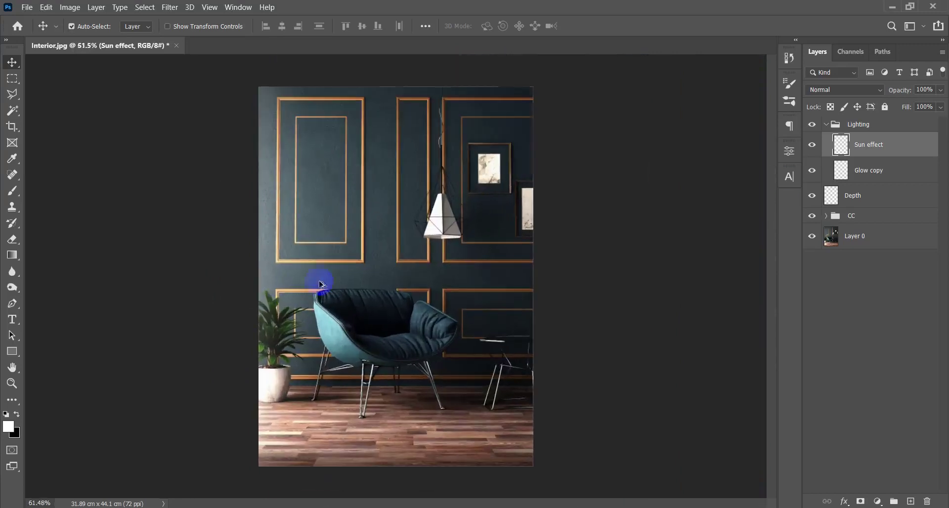
{"action": "left_click", "coordinate": [813, 155]}
{"action": "left_click", "coordinate": [814, 155]}
Step: Set the Sun effect layer's opacity to 65% and inspect the softened light on the plant and wall
{"action": "left_click", "coordinate": [905, 96]}
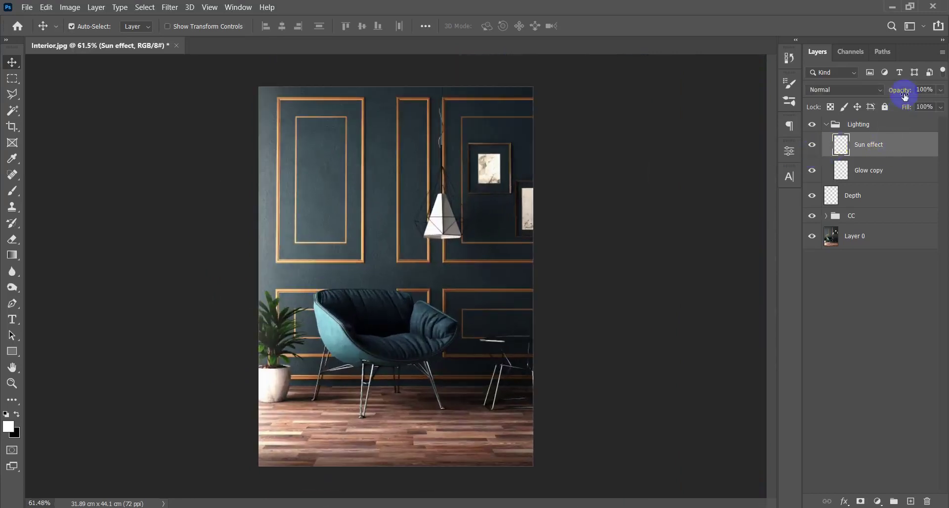
{"action": "mouse_move", "coordinate": [908, 93]}
{"action": "left_mouse_down"}
{"action": "mouse_move", "coordinate": [915, 90]}
{"action": "mouse_move", "coordinate": [784, 89]}
{"action": "mouse_move", "coordinate": [896, 96]}
{"action": "left_mouse_up"}
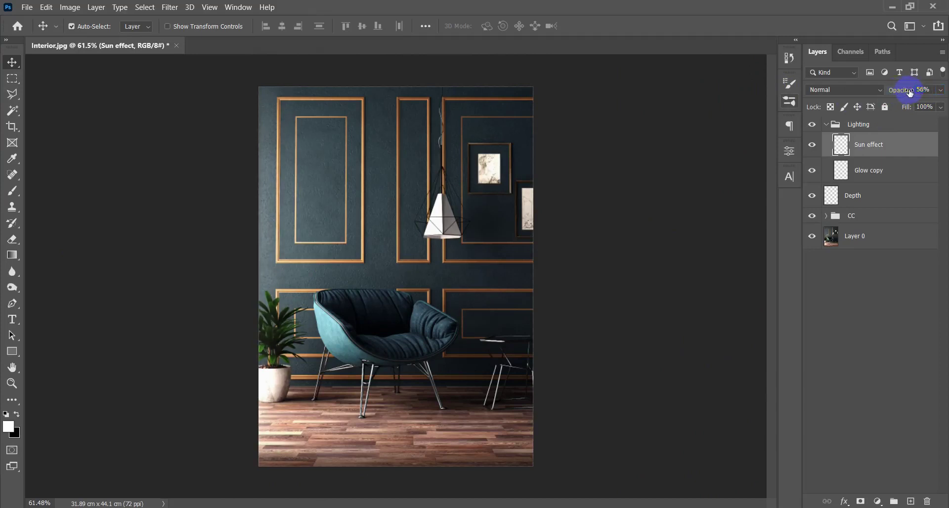
{"action": "scroll", "coordinate": [211, 345], "scroll_direction": "up", "scroll_amount": 2}
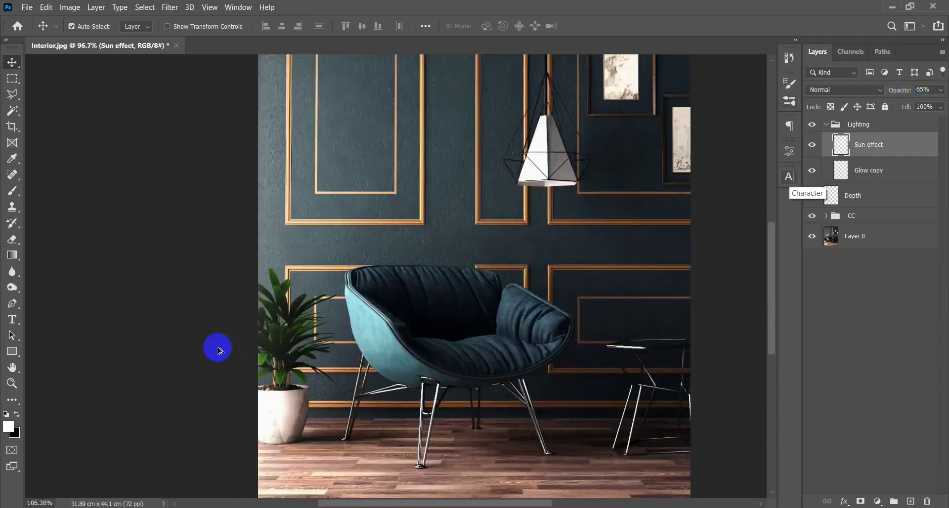
{"action": "scroll", "coordinate": [322, 326], "scroll_direction": "up", "scroll_amount": 3}
{"action": "scroll", "coordinate": [376, 304], "scroll_direction": "up", "scroll_amount": 2}
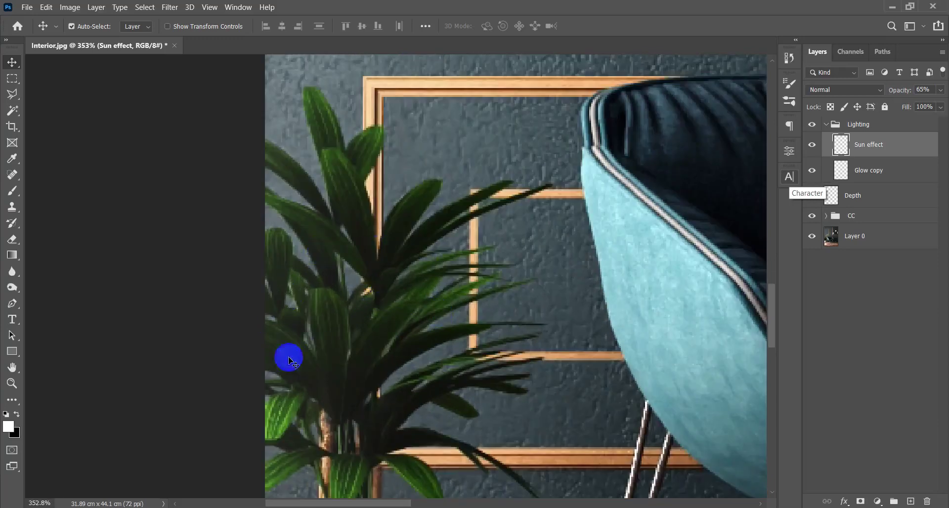
{"action": "scroll", "coordinate": [375, 255], "scroll_direction": "down", "scroll_amount": 10}
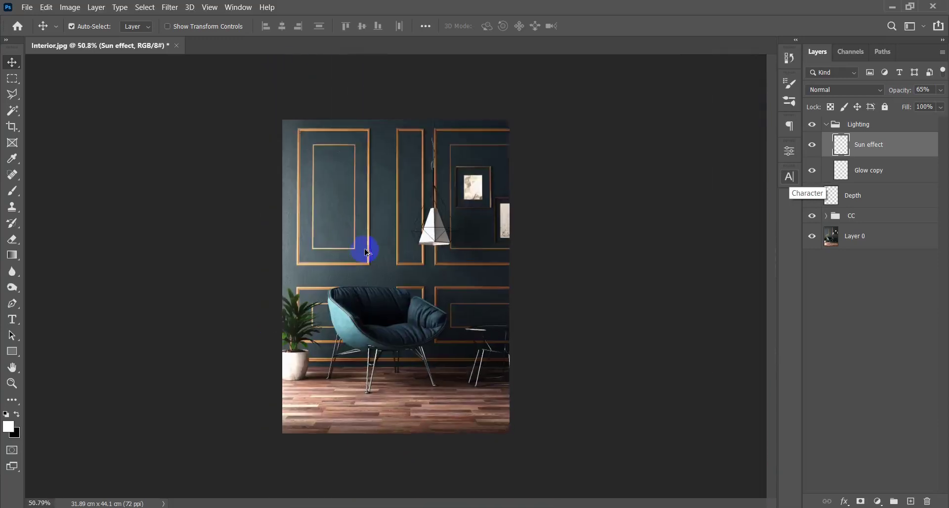
Step: Compare the full image with and without the 65% Sun effect layer
{"action": "left_click", "coordinate": [812, 147]}
{"action": "left_click", "coordinate": [812, 147]}
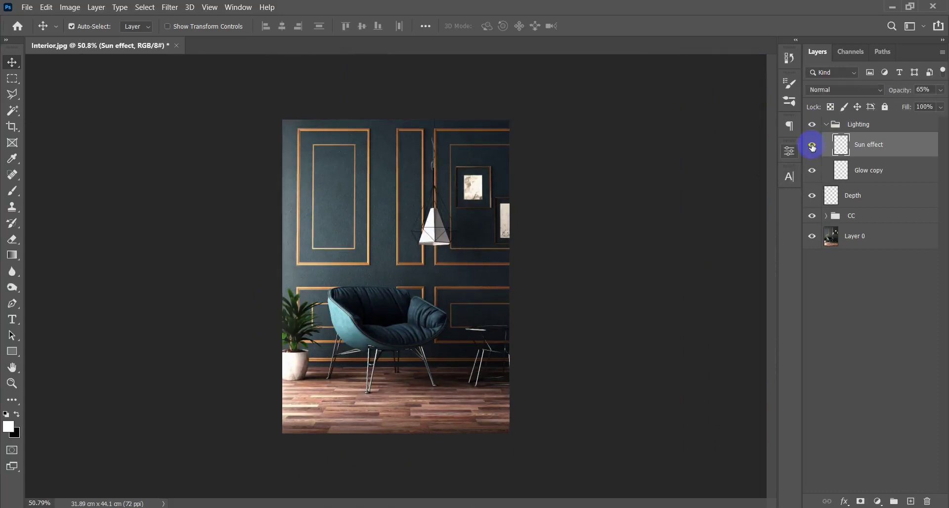
{"action": "left_click", "coordinate": [812, 147]}
{"action": "left_click", "coordinate": [812, 147]}
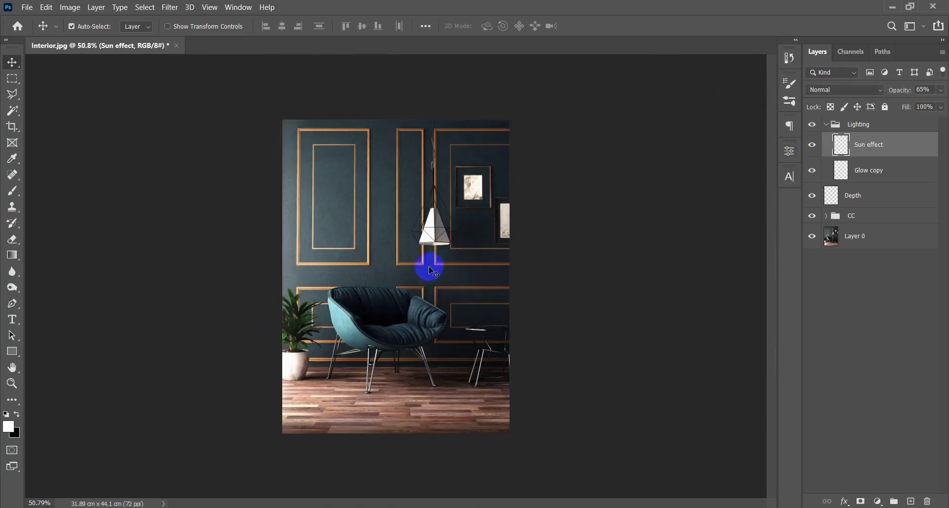
Step: Stretch the Sun effect gradient horizontally with Free Transform so its inner edge extends over the near side of the chair
{"action": "key", "text": "ctrl+t"}
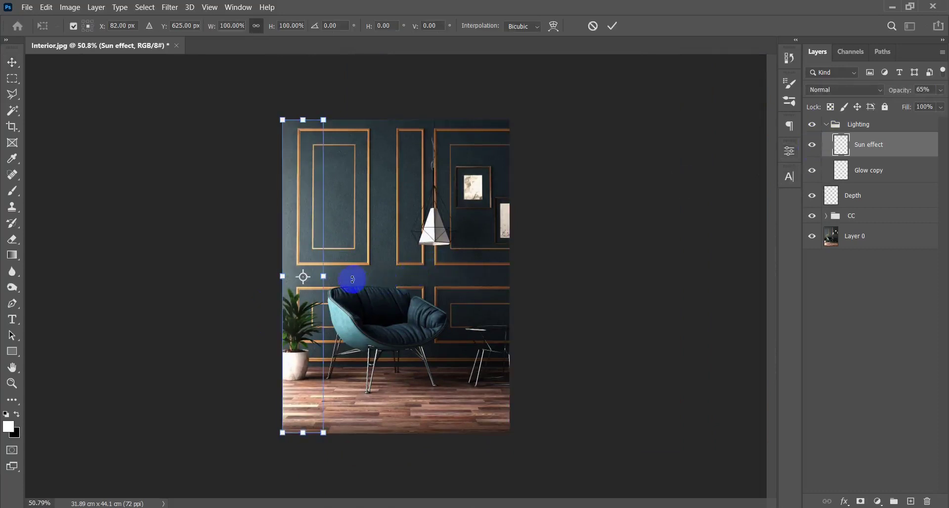
{"action": "left_click_drag", "start_coordinate": [324, 276], "coordinate": [342, 276]}
{"action": "key", "text": "Return"}
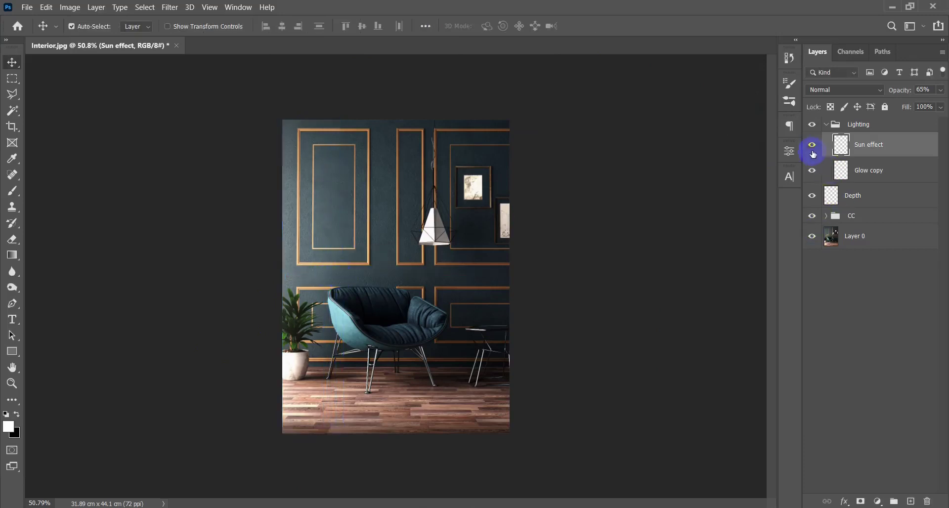
Step: Set the Sun effect layer's blend mode to Screen and its opacity to 61%, and check the lighting across the photo
{"action": "left_click", "coordinate": [812, 147]}
{"action": "left_click", "coordinate": [812, 147]}
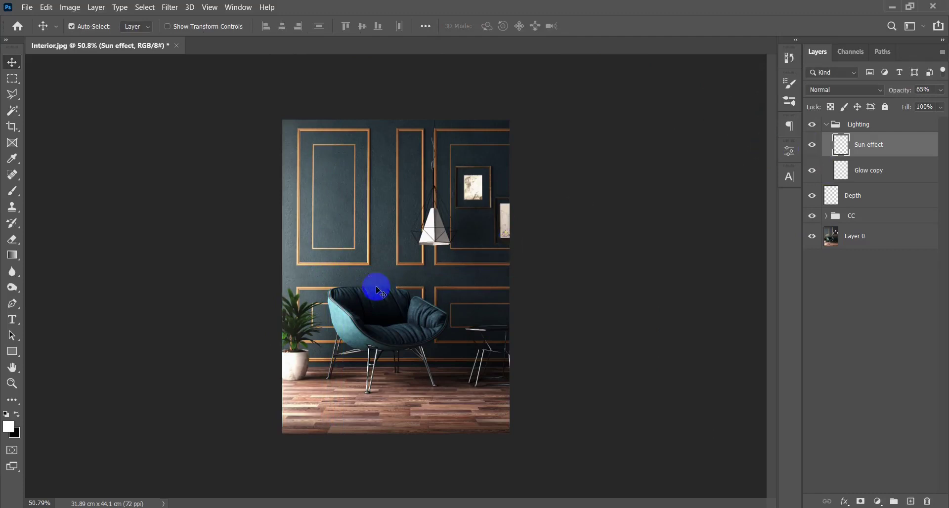
{"action": "key", "text": "ctrl"}
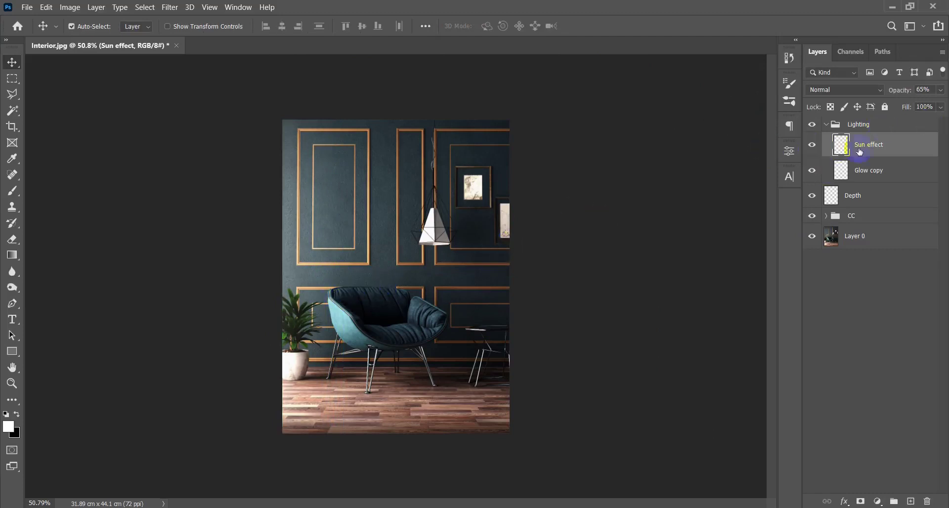
{"action": "left_click", "coordinate": [855, 94]}
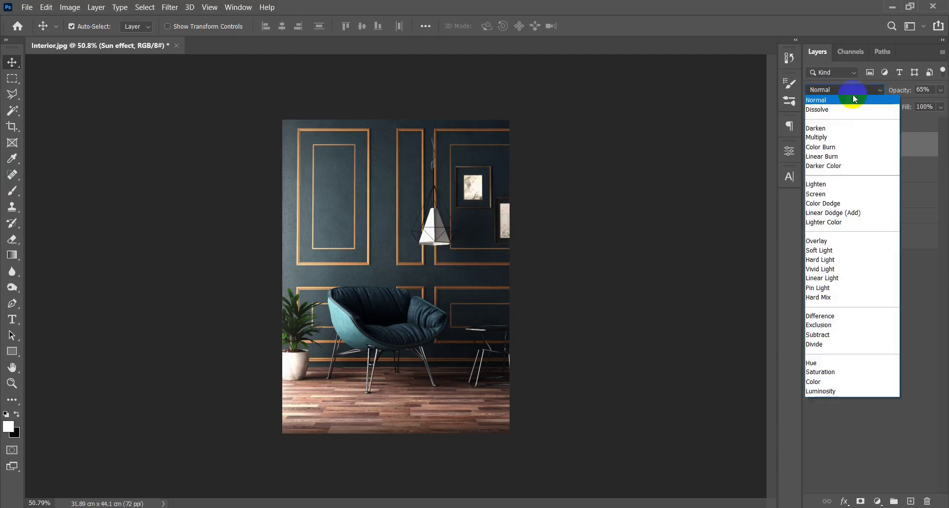
{"action": "left_click", "coordinate": [875, 197]}
{"action": "left_click", "coordinate": [816, 151]}
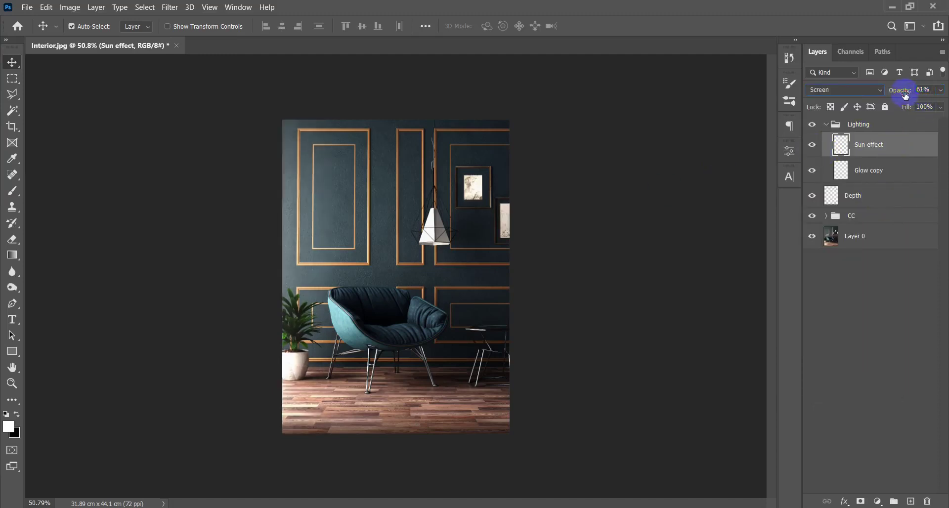
{"action": "left_click", "coordinate": [603, 231]}
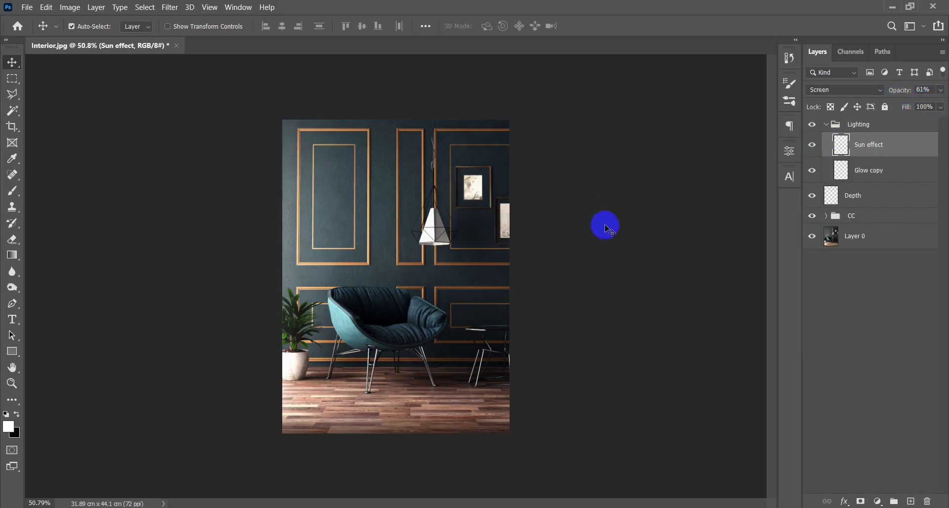
{"action": "scroll", "coordinate": [341, 299], "scroll_direction": "down", "scroll_amount": 5}
{"action": "scroll", "coordinate": [341, 300], "scroll_direction": "up", "scroll_amount": 7}
{"action": "scroll", "coordinate": [341, 299], "scroll_direction": "down", "scroll_amount": 2}
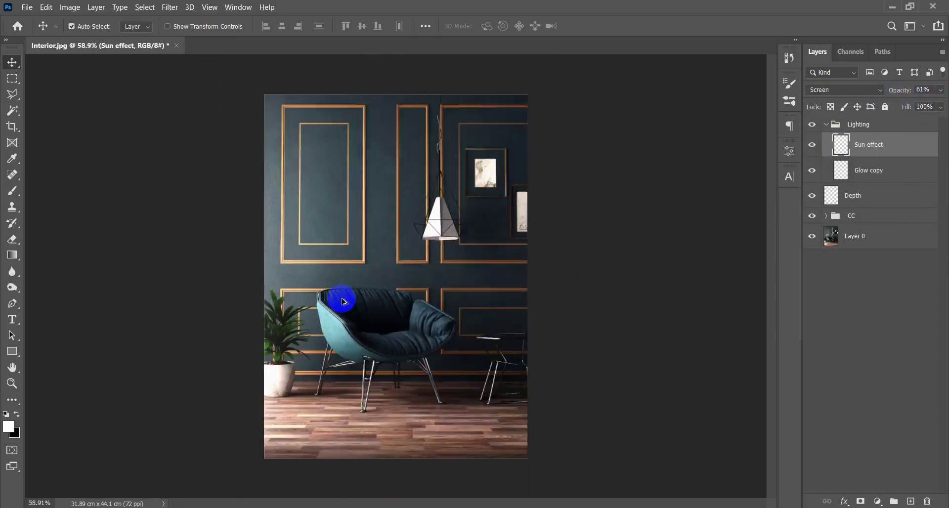
{"action": "scroll", "coordinate": [344, 301], "scroll_direction": "up", "scroll_amount": 1}
{"action": "scroll", "coordinate": [362, 311], "scroll_direction": "up", "scroll_amount": 1}
{"action": "scroll", "coordinate": [359, 311], "scroll_direction": "down", "scroll_amount": 1}
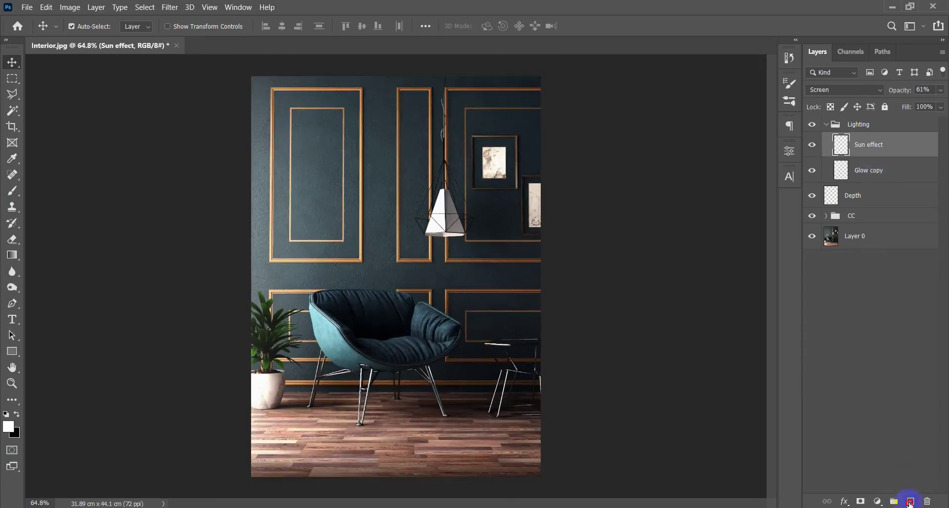
Step: Add a layer above Sun effect and place the light-ray image Post Production.png from the Interior folder in File Explorer
{"action": "left_click", "coordinate": [910, 502]}
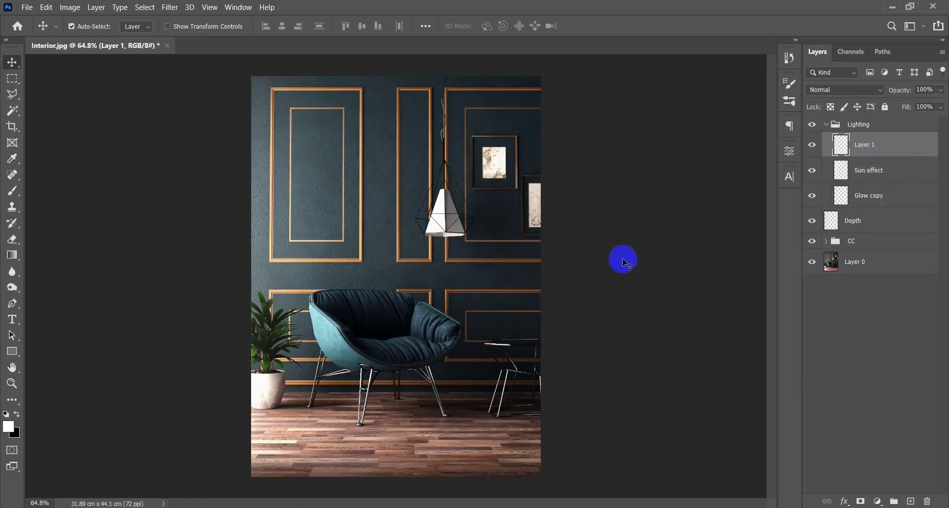
{"action": "scroll", "coordinate": [449, 275], "scroll_direction": "up", "scroll_amount": 1}
{"action": "scroll", "coordinate": [449, 275], "scroll_direction": "down", "scroll_amount": 1}
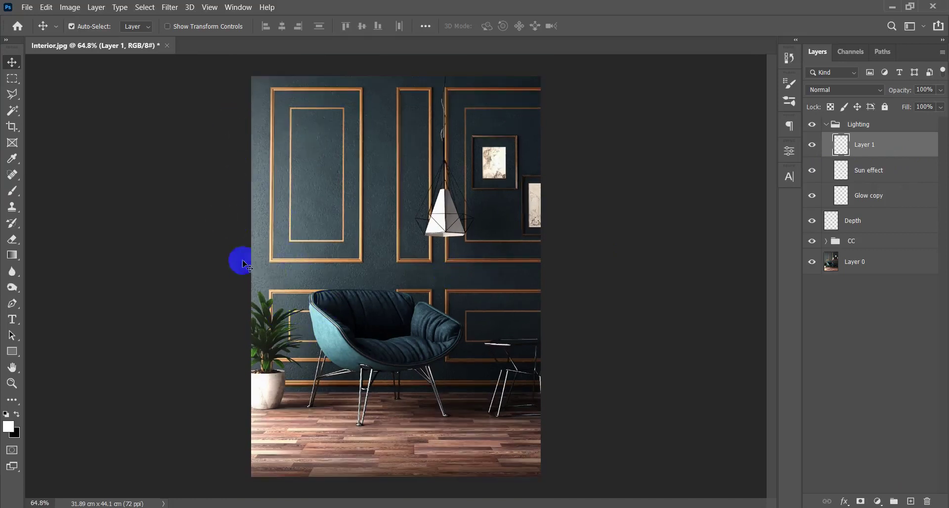
{"action": "left_click", "coordinate": [894, 8]}
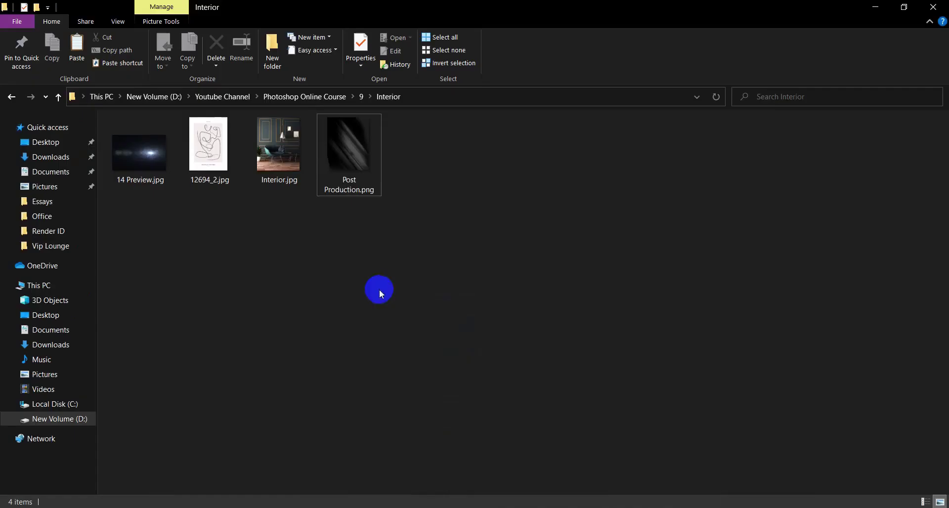
{"action": "left_click", "coordinate": [355, 178]}
{"action": "left_click_drag", "start_coordinate": [349, 390], "coordinate": [377, 388]}
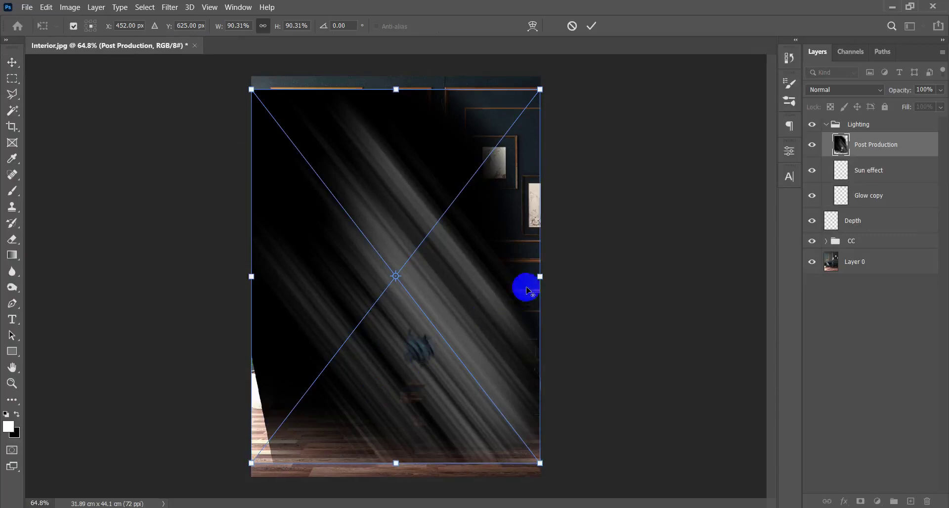
Step: Enlarge the placed light-ray image to about 111%, tilt it about 1.2°, and move it over the plant side of the photo
{"action": "left_click_drag", "start_coordinate": [538, 280], "coordinate": [605, 314]}
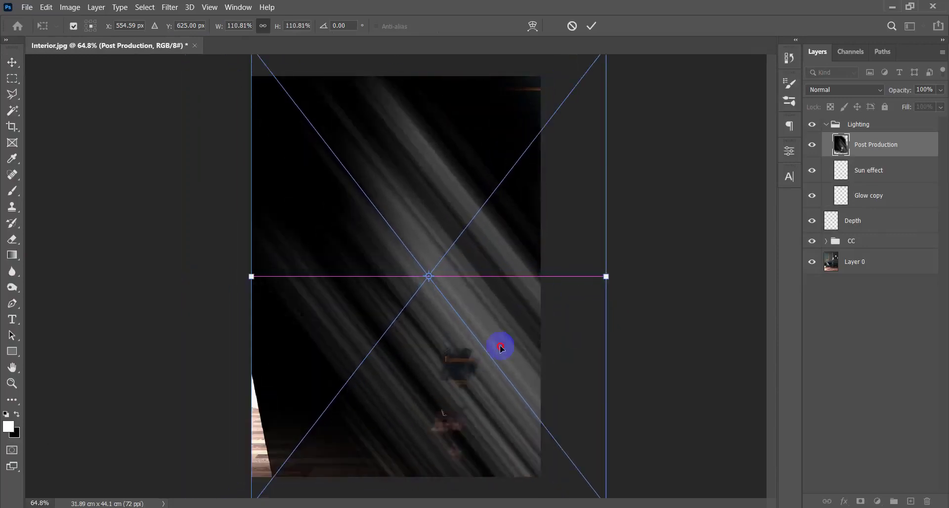
{"action": "left_click_drag", "start_coordinate": [454, 336], "coordinate": [328, 306]}
{"action": "left_click_drag", "start_coordinate": [482, 258], "coordinate": [488, 261]}
{"action": "left_click_drag", "start_coordinate": [375, 335], "coordinate": [348, 289]}
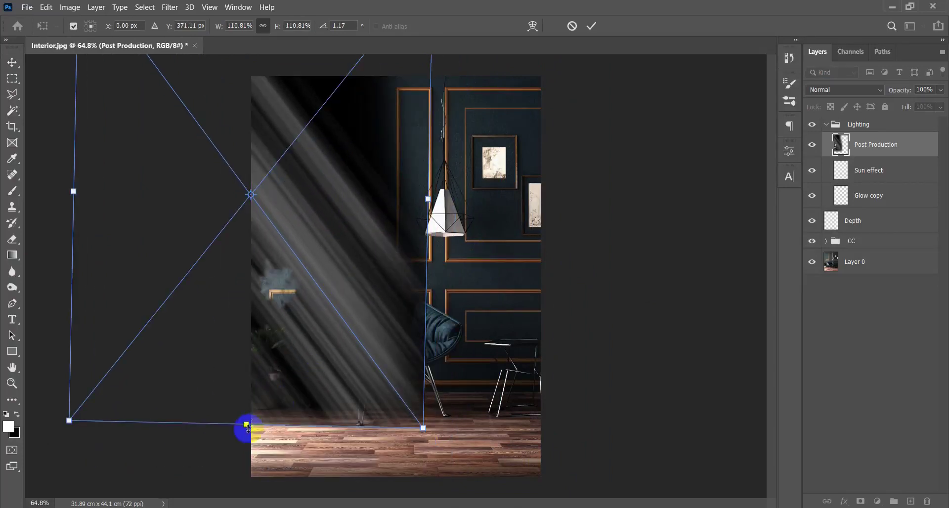
Step: Stretch the light-ray image vertically to about 168% and rotate it to about -1.4° so the rays reach the floor
{"action": "left_click_drag", "start_coordinate": [247, 428], "coordinate": [243, 497]}
{"action": "left_click_drag", "start_coordinate": [340, 376], "coordinate": [262, 267]}
{"action": "left_click_drag", "start_coordinate": [218, 343], "coordinate": [209, 486]}
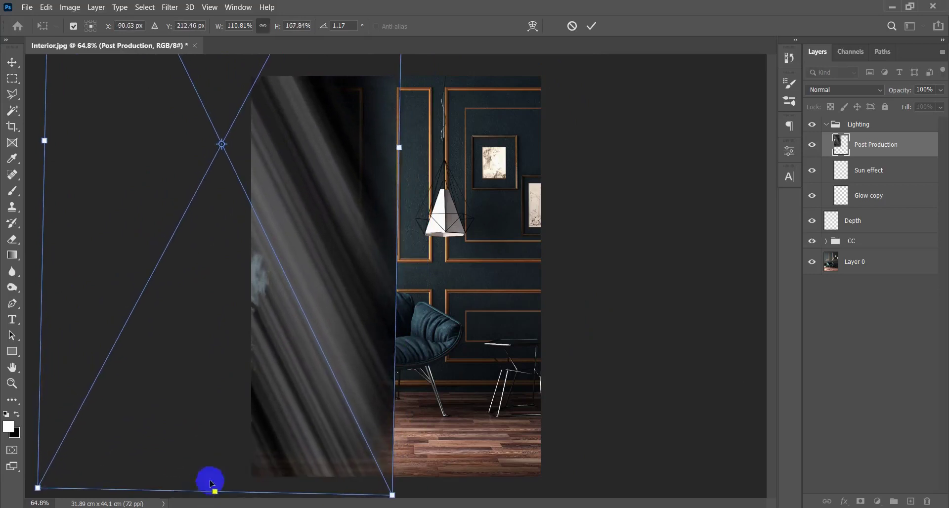
{"action": "left_click_drag", "start_coordinate": [479, 301], "coordinate": [491, 292]}
{"action": "left_click_drag", "start_coordinate": [326, 276], "coordinate": [329, 277]}
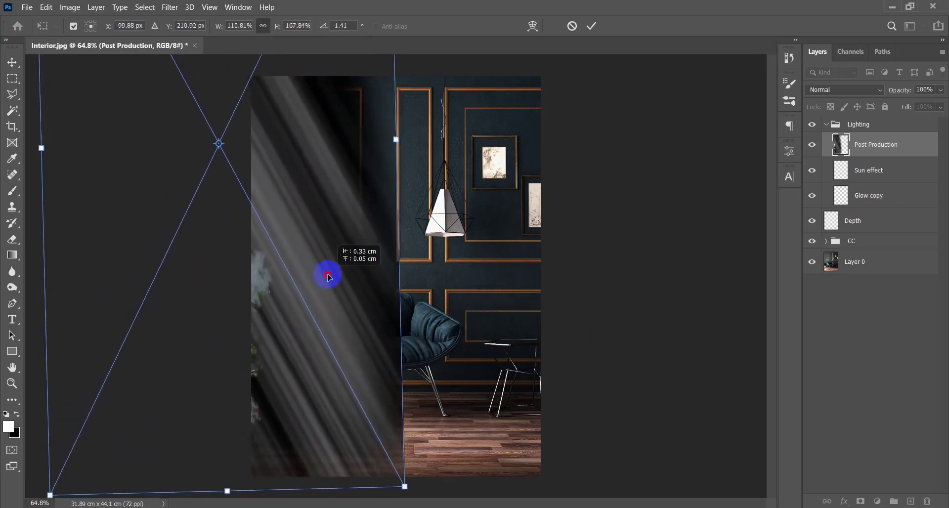
{"action": "key", "text": "Return"}
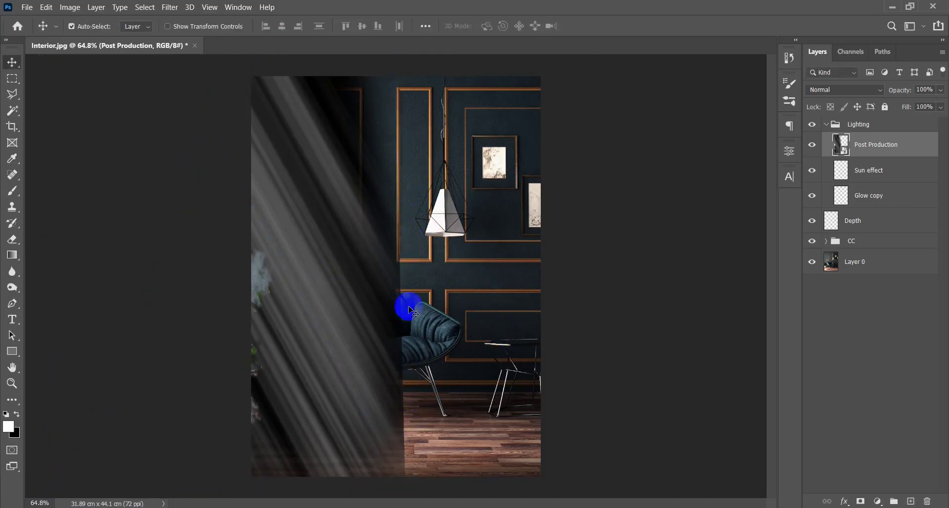
Step: Rasterize the Post Production layer and soften its hard inner edge with a large soft Eraser at 40% opacity
{"action": "right_click", "coordinate": [931, 153]}
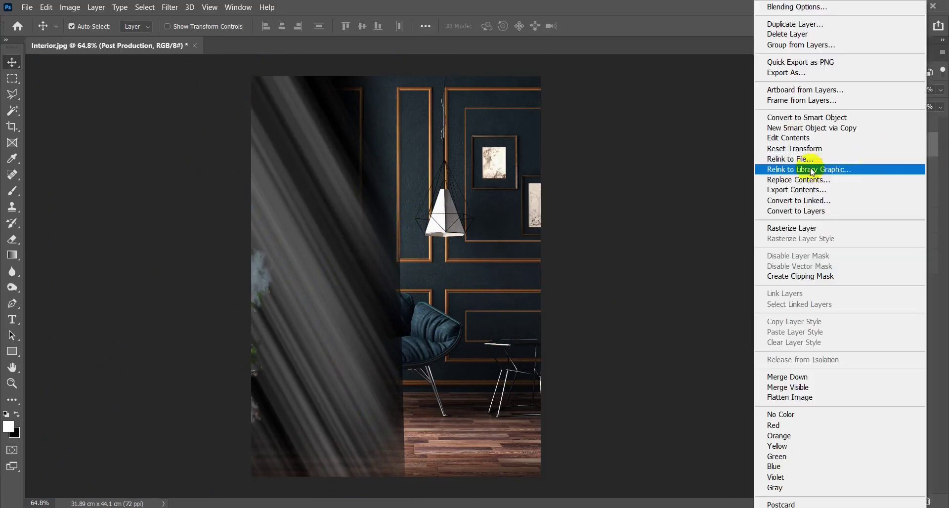
{"action": "left_click", "coordinate": [807, 220]}
{"action": "key", "text": "e"}
{"action": "left_click_drag", "start_coordinate": [466, 300], "coordinate": [451, 297]}
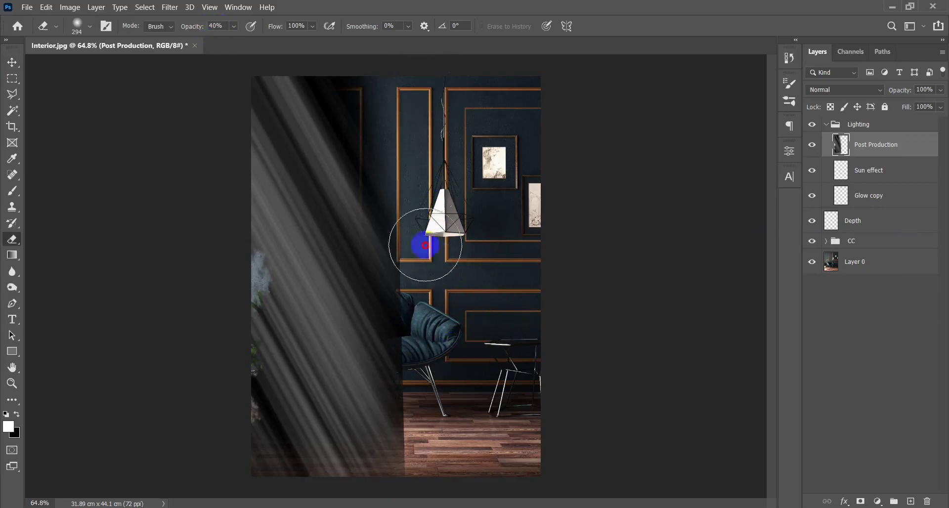
{"action": "mouse_move", "coordinate": [436, 268]}
{"action": "left_mouse_down"}
{"action": "mouse_move", "coordinate": [417, 242]}
{"action": "mouse_move", "coordinate": [426, 355]}
{"action": "mouse_move", "coordinate": [433, 265]}
{"action": "mouse_move", "coordinate": [431, 316]}
{"action": "mouse_move", "coordinate": [437, 290]}
{"action": "mouse_move", "coordinate": [423, 496]}
{"action": "mouse_move", "coordinate": [445, 295]}
{"action": "mouse_move", "coordinate": [446, 406]}
{"action": "mouse_move", "coordinate": [450, 371]}
{"action": "mouse_move", "coordinate": [445, 322]}
{"action": "mouse_move", "coordinate": [443, 452]}
{"action": "mouse_move", "coordinate": [445, 155]}
{"action": "mouse_move", "coordinate": [430, 120]}
{"action": "mouse_move", "coordinate": [371, 56]}
{"action": "mouse_move", "coordinate": [417, 149]}
{"action": "left_mouse_up"}
{"action": "left_click_drag", "start_coordinate": [342, 47], "coordinate": [441, 210]}
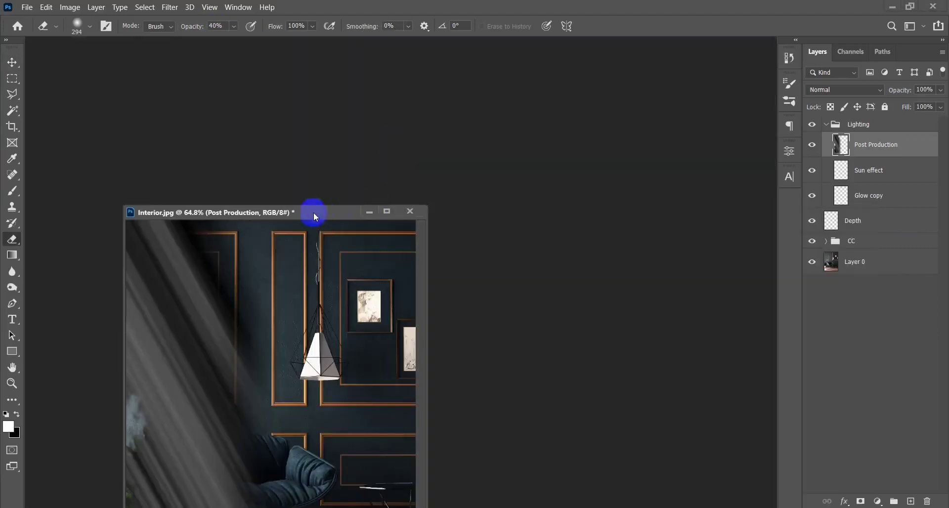
{"action": "mouse_move", "coordinate": [313, 212]}
{"action": "left_mouse_down"}
{"action": "mouse_move", "coordinate": [386, 75]}
{"action": "mouse_move", "coordinate": [377, 38]}
{"action": "left_mouse_up"}
{"action": "left_click_drag", "start_coordinate": [392, 85], "coordinate": [398, 126]}
{"action": "scroll", "coordinate": [466, 175], "scroll_direction": "down", "scroll_amount": 5}
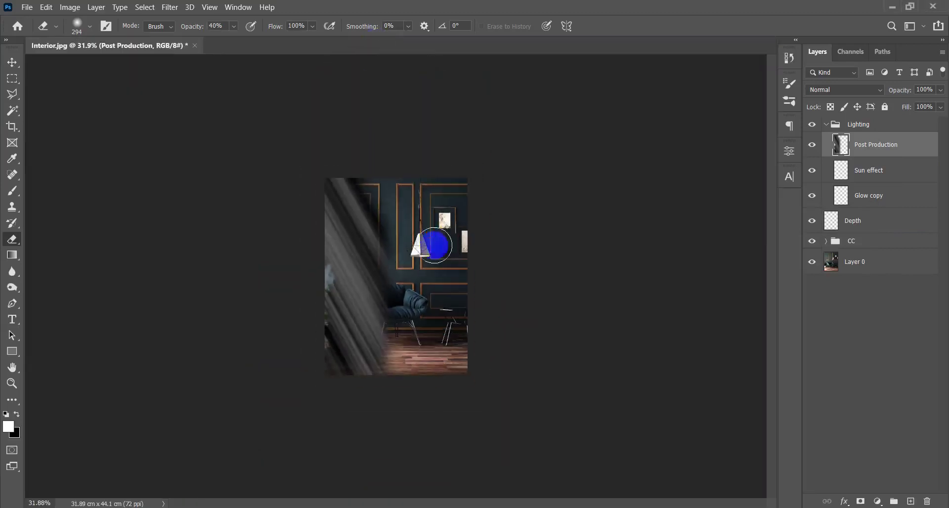
{"action": "scroll", "coordinate": [425, 336], "scroll_direction": "up", "scroll_amount": 3}
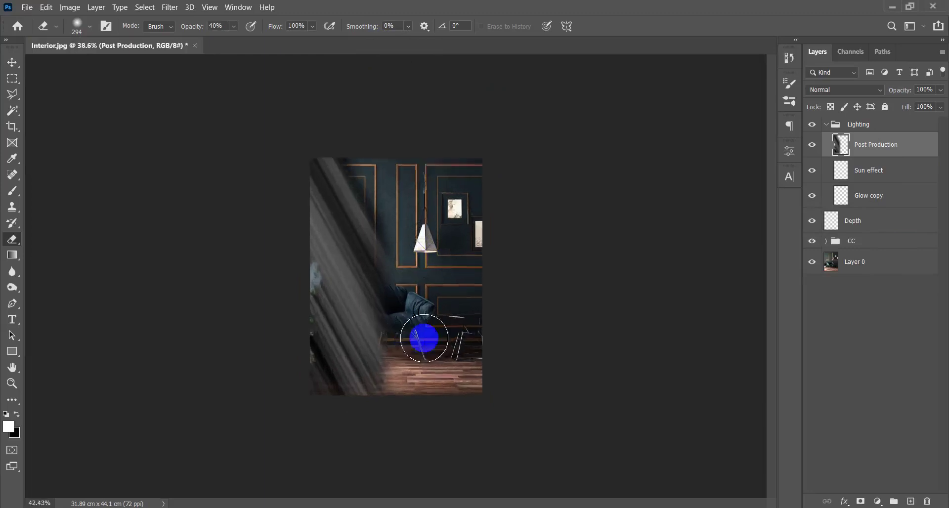
Step: Set the Post Production layer's blend mode to Screen and move the rays up toward the photo's left edge
{"action": "key", "text": "v"}
{"action": "scroll", "coordinate": [504, 314], "scroll_direction": "up", "scroll_amount": 1}
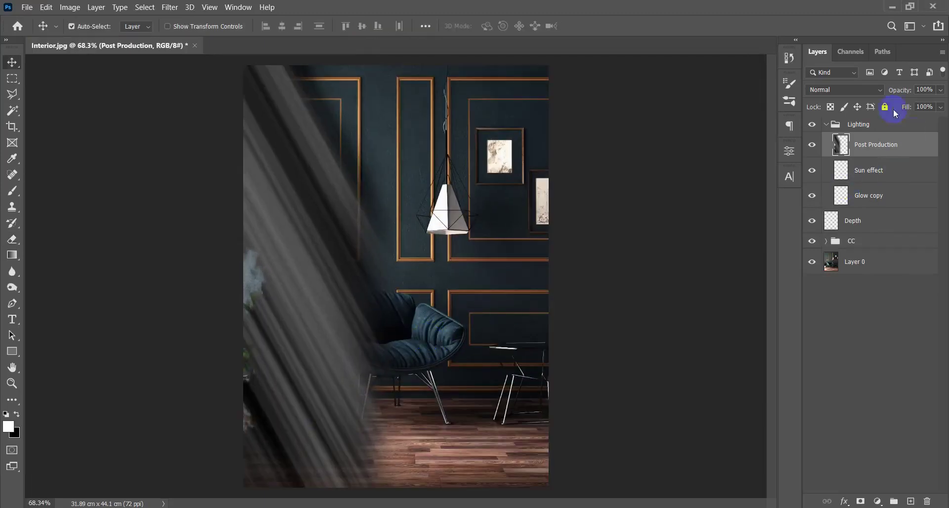
{"action": "left_click", "coordinate": [871, 92]}
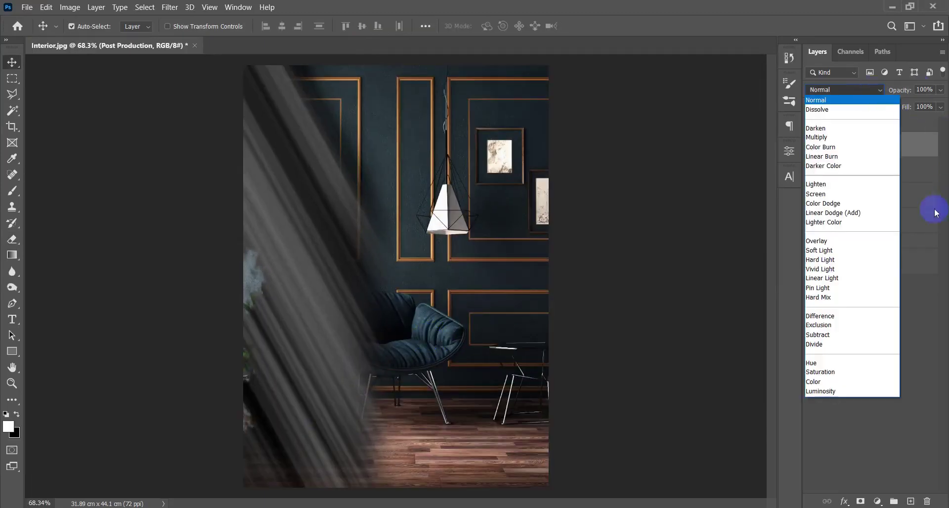
{"action": "left_click", "coordinate": [861, 198]}
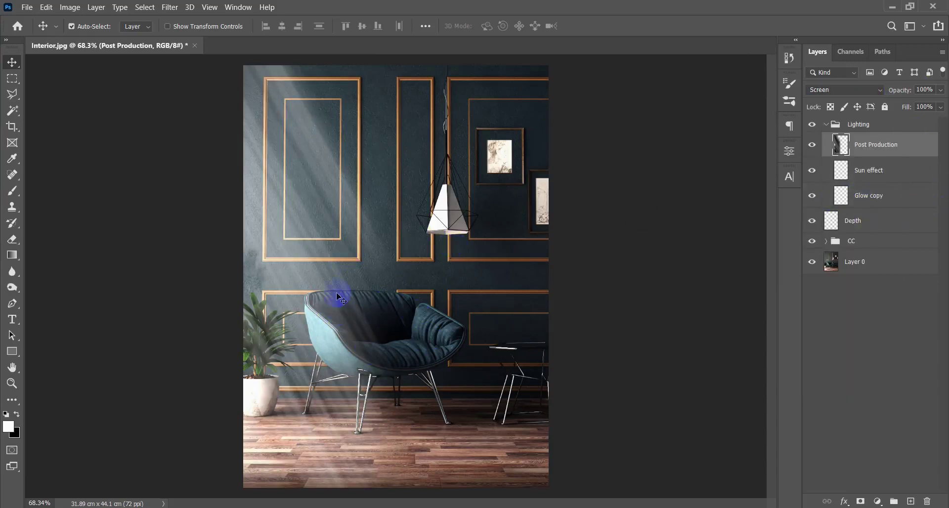
{"action": "left_click_drag", "start_coordinate": [324, 281], "coordinate": [232, 223]}
Step: Pull the inner edge of the light rays slightly back toward the photo's left edge with Free Transform
{"action": "key", "text": "ctrl+t"}
{"action": "key", "text": "ctrl+minus"}
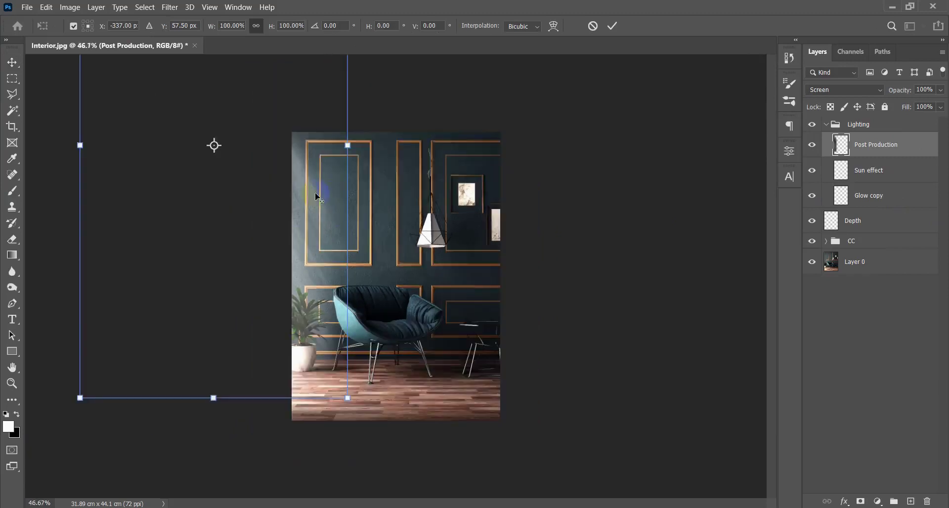
{"action": "scroll", "coordinate": [315, 197], "scroll_direction": "down", "scroll_amount": 1}
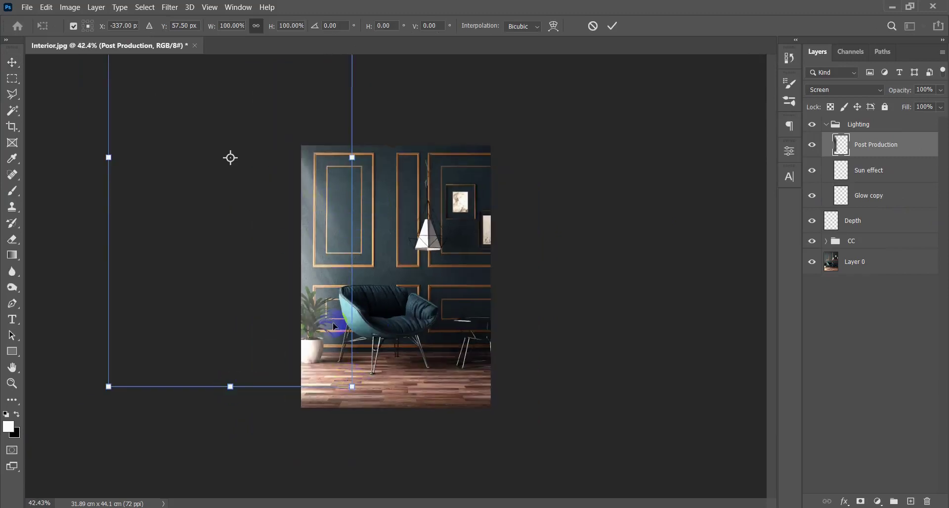
{"action": "left_click_drag", "start_coordinate": [352, 159], "coordinate": [349, 106]}
{"action": "key", "text": "Return"}
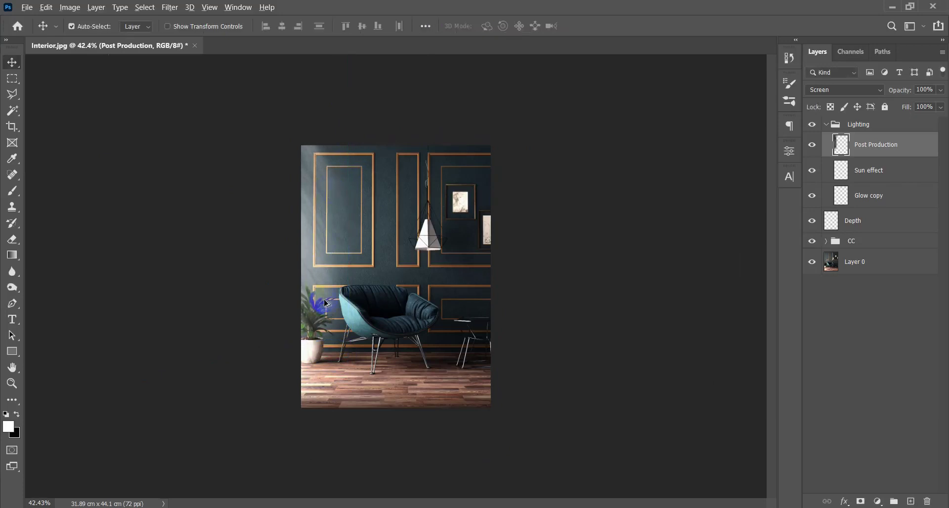
Step: Duplicate the light-ray layer down toward the floor and merge the copy with the original
{"action": "scroll", "coordinate": [326, 303], "scroll_direction": "up", "scroll_amount": 3}
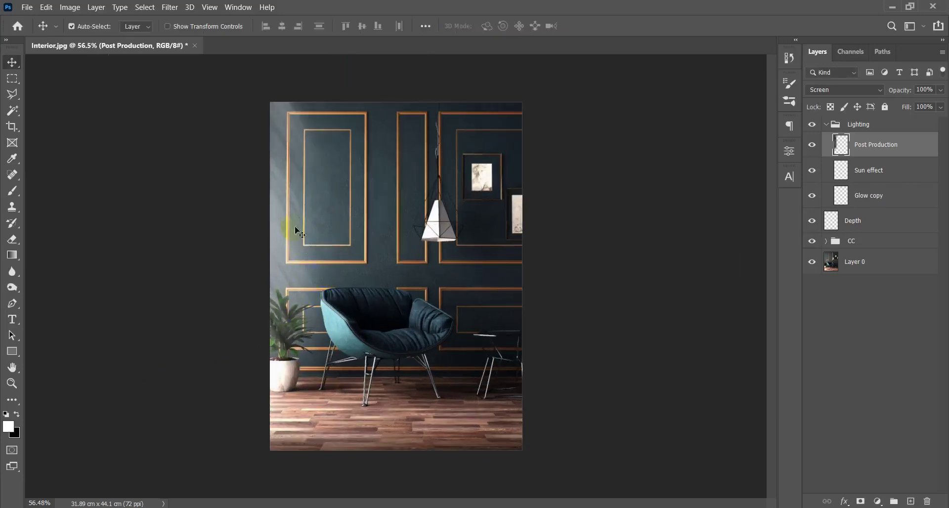
{"action": "left_click_drag", "start_coordinate": [288, 220], "coordinate": [271, 448]}
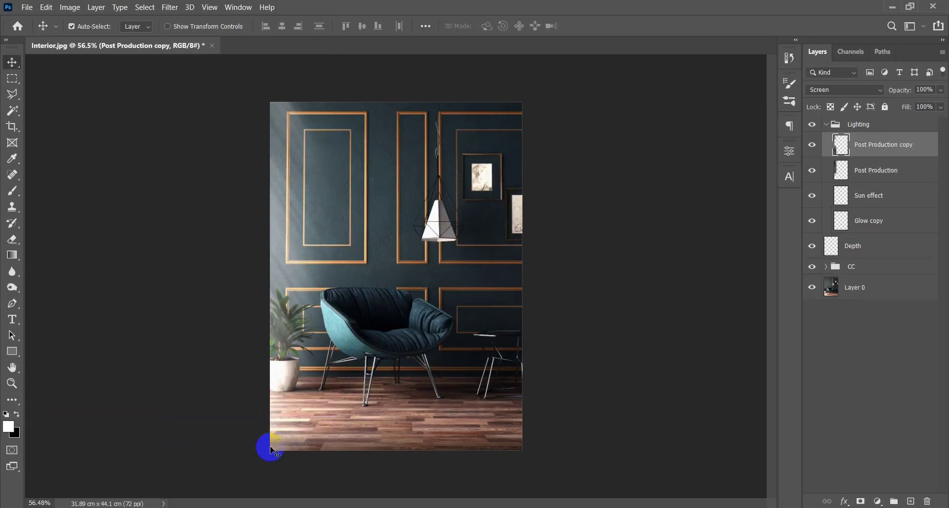
{"action": "left_click", "coordinate": [874, 173], "text": "shift"}
{"action": "key", "text": "ctrl+e"}
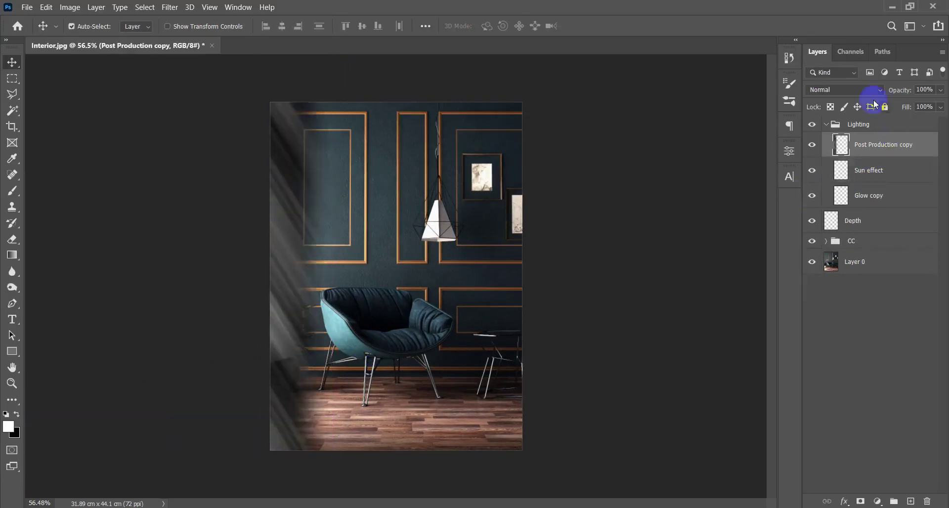
Step: Set the merged light-ray layer to Screen and use Free Transform to spread its rays farther across the wall and plant
{"action": "left_click", "coordinate": [873, 92]}
{"action": "left_click", "coordinate": [848, 191]}
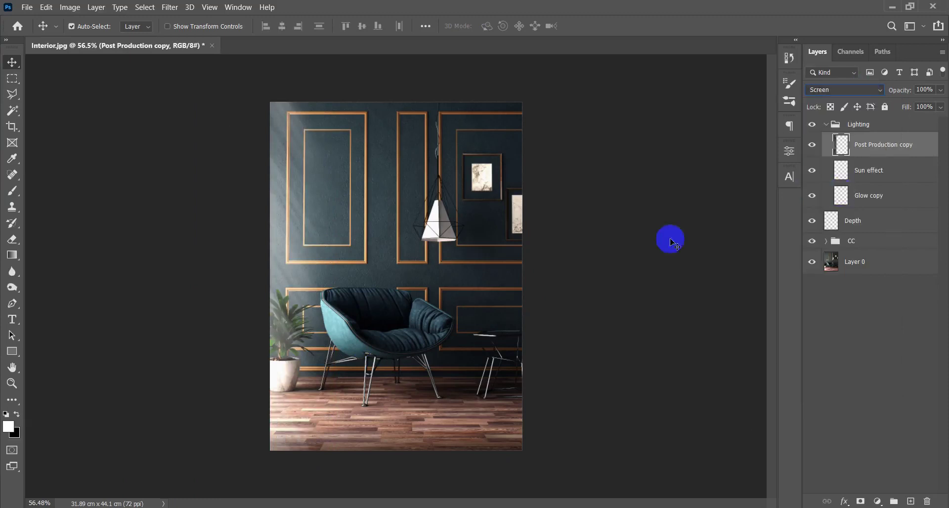
{"action": "key", "text": "ctrl+t"}
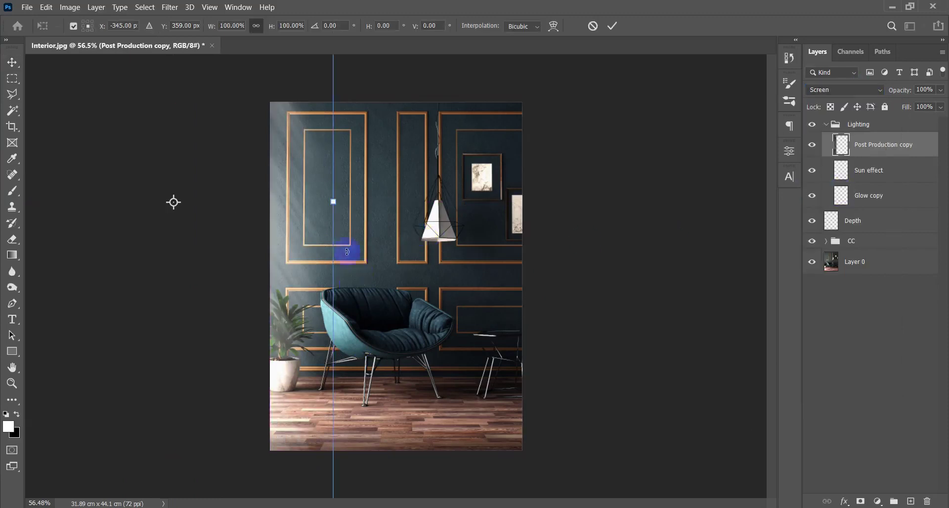
{"action": "left_click_drag", "start_coordinate": [335, 203], "coordinate": [321, 178]}
{"action": "key", "text": "Return"}
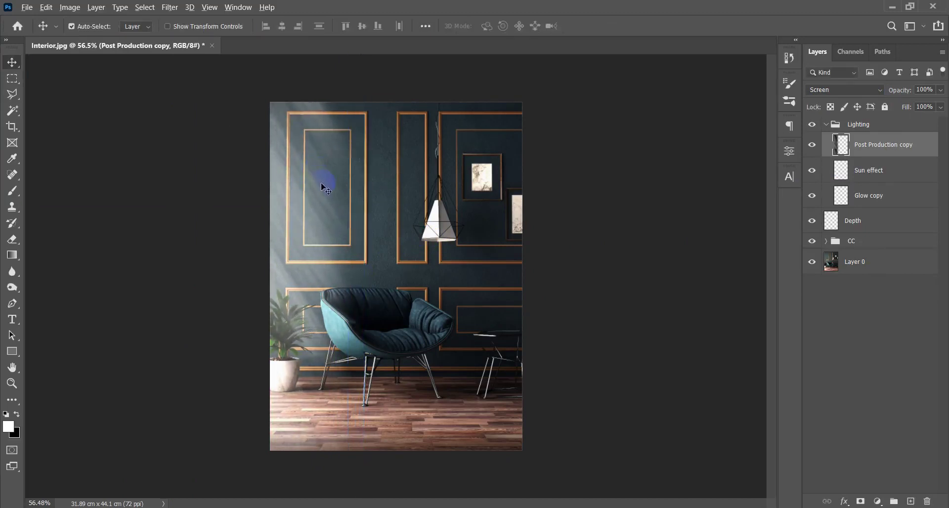
Step: Shift the merged light rays slightly toward the chair and set the layer's opacity to 35%
{"action": "scroll", "coordinate": [322, 182], "scroll_direction": "down", "scroll_amount": 8}
{"action": "left_click_drag", "start_coordinate": [340, 299], "coordinate": [364, 322]}
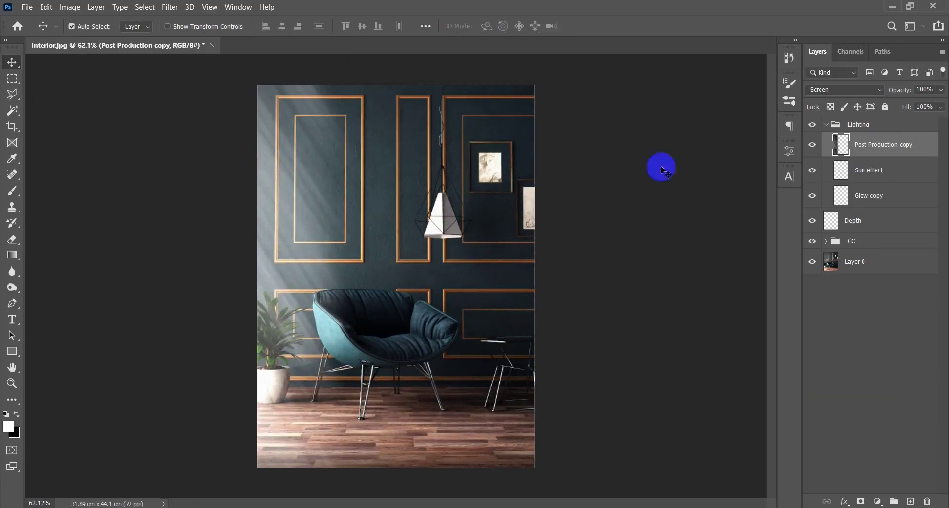
{"action": "left_click_drag", "start_coordinate": [907, 94], "coordinate": [857, 109]}
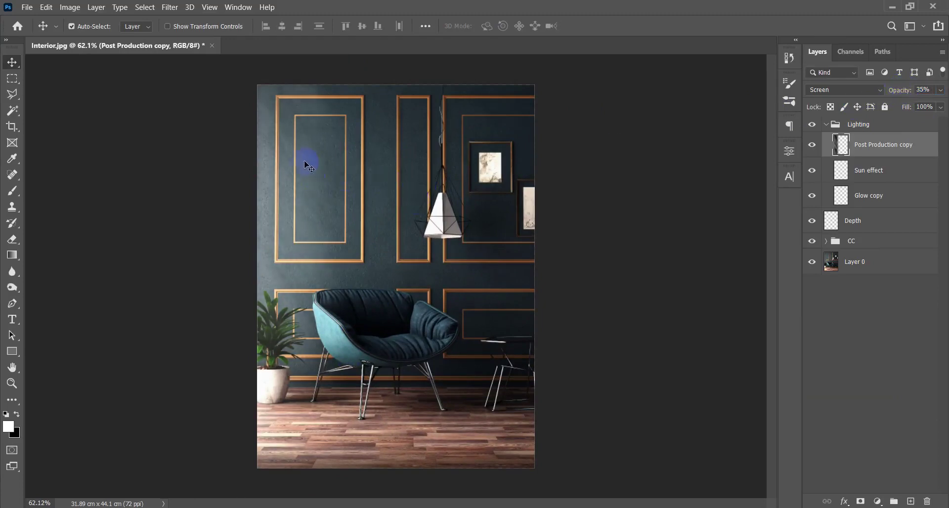
Step: Inspect the light rays on the wall up close and compare the photo with the light-ray layer hidden and shown
{"action": "left_click_drag", "start_coordinate": [306, 165], "coordinate": [401, 380]}
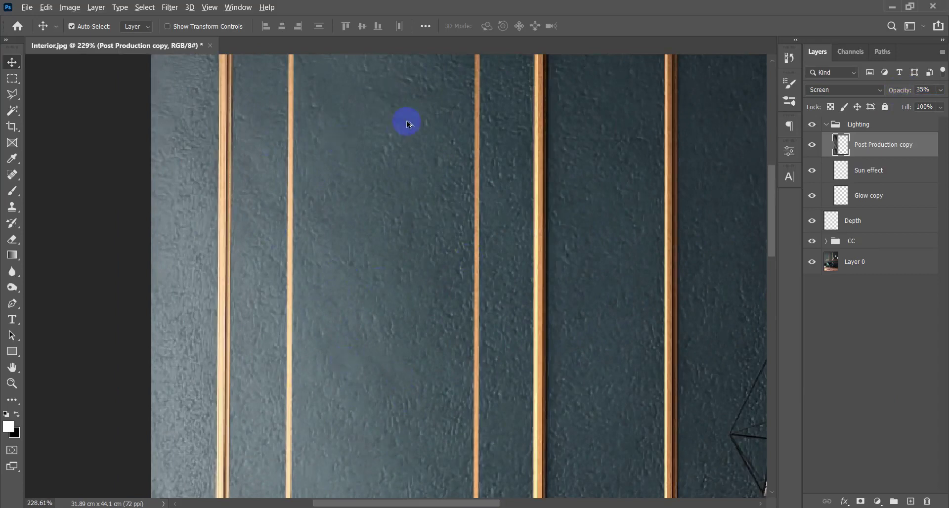
{"action": "key", "text": "ctrl+0"}
{"action": "left_click", "coordinate": [809, 148]}
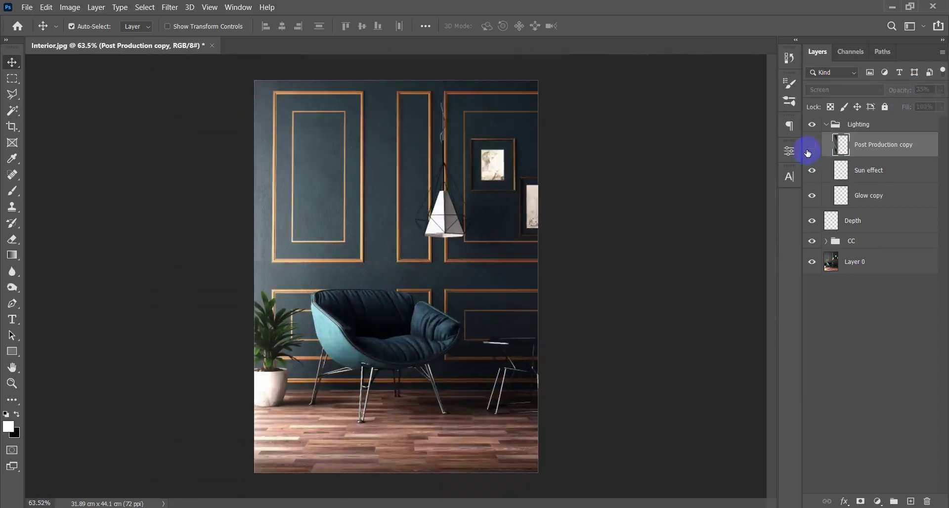
{"action": "left_click", "coordinate": [808, 148]}
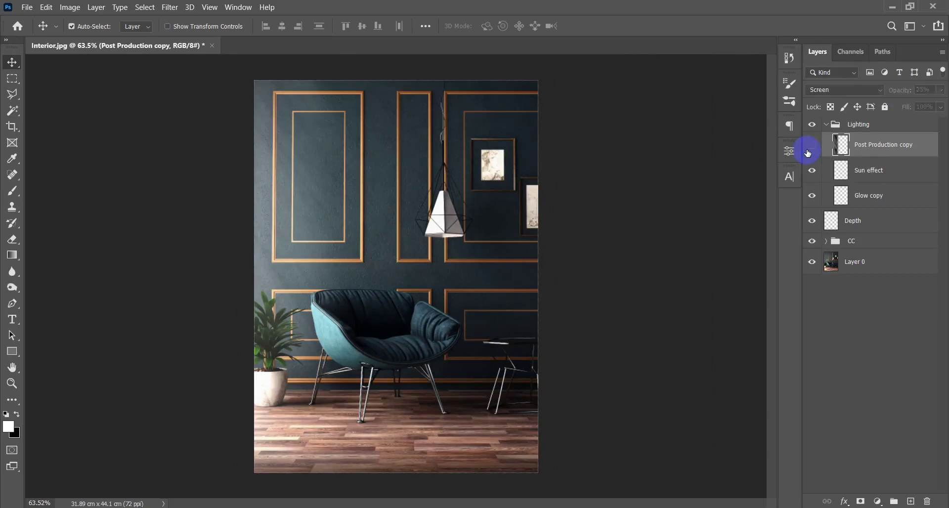
{"action": "left_click", "coordinate": [808, 151]}
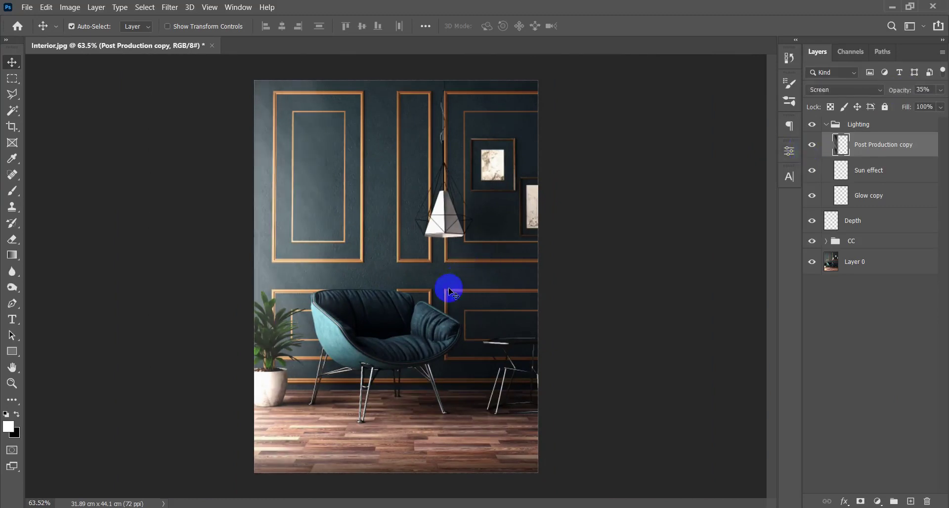
{"action": "scroll", "coordinate": [449, 288], "scroll_direction": "down", "scroll_amount": 5}
{"action": "scroll", "coordinate": [449, 288], "scroll_direction": "up", "scroll_amount": 8}
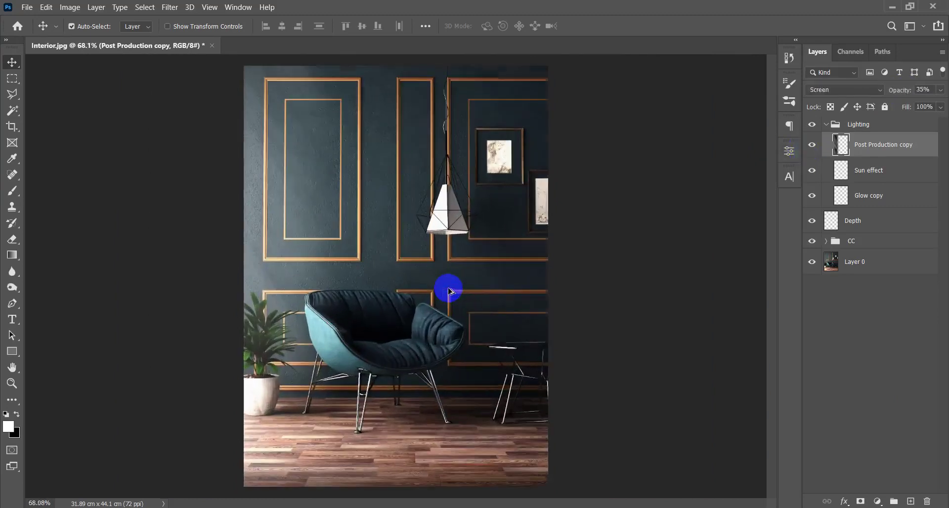
Step: Collapse the Lighting group and compare the photo with the whole group hidden and shown
{"action": "left_click", "coordinate": [882, 125]}
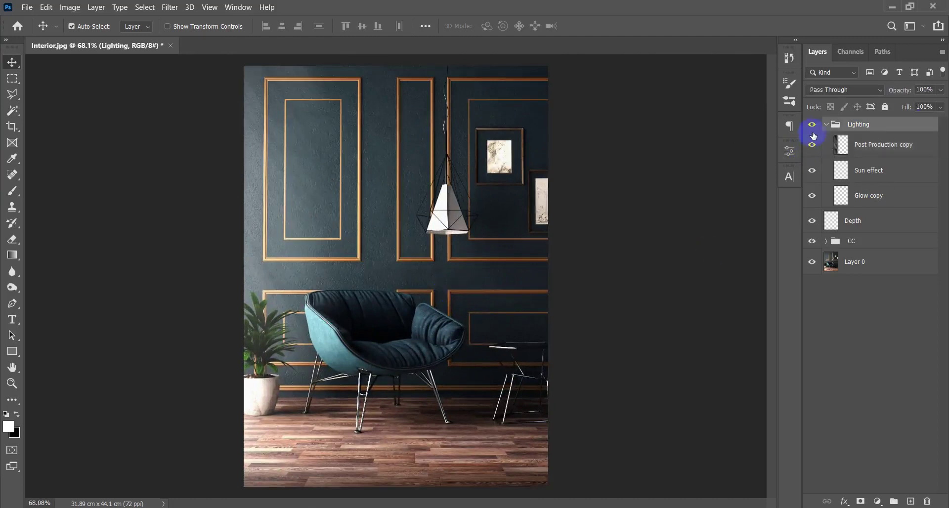
{"action": "left_click", "coordinate": [826, 125]}
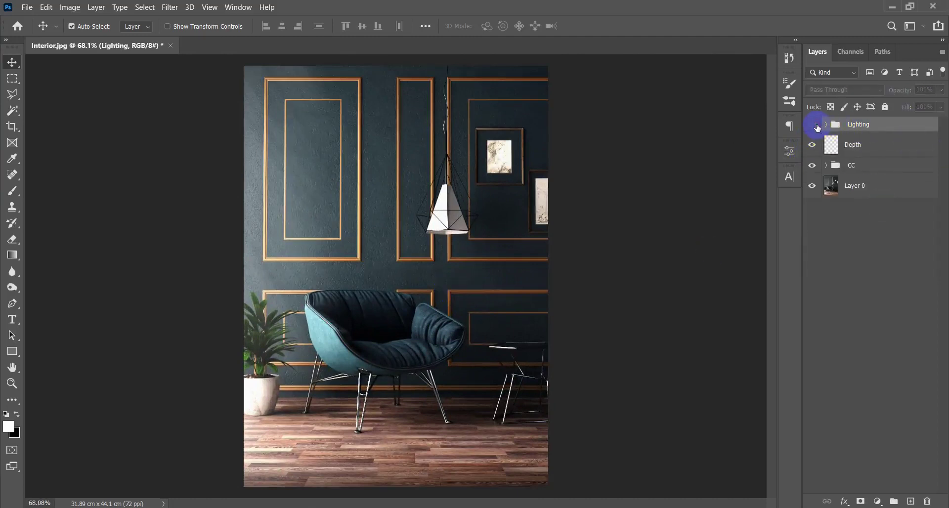
{"action": "left_click", "coordinate": [816, 125]}
{"action": "left_click", "coordinate": [818, 127]}
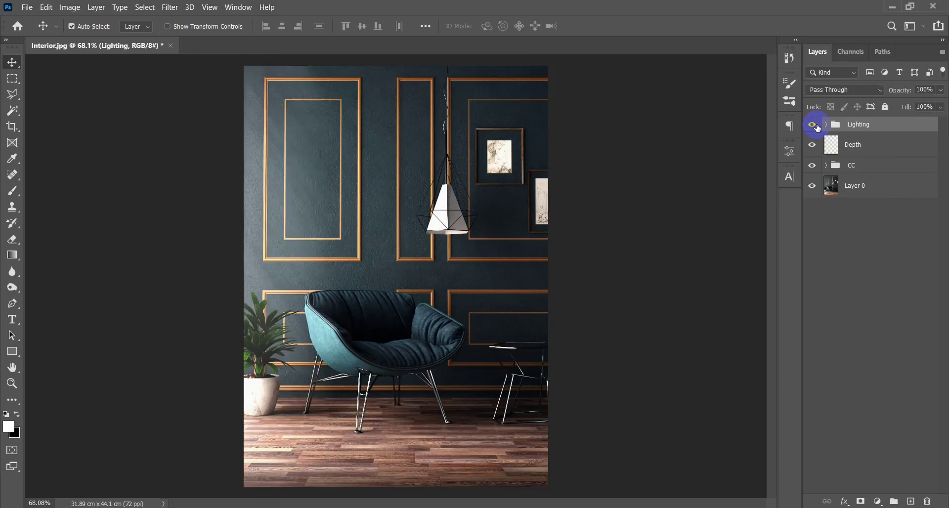
{"action": "left_click", "coordinate": [817, 128]}
{"action": "left_click", "coordinate": [817, 128]}
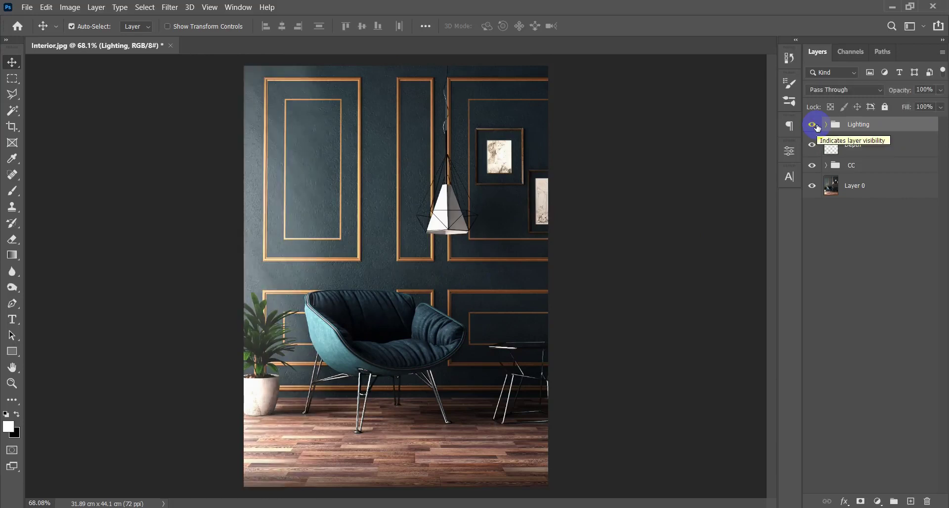
{"action": "left_click", "coordinate": [818, 127]}
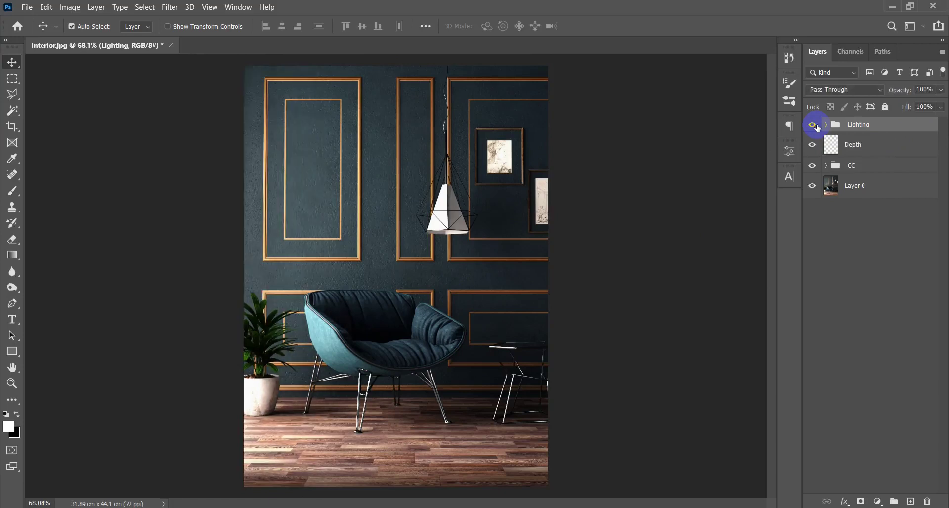
{"action": "left_click", "coordinate": [817, 128]}
{"action": "scroll", "coordinate": [383, 254], "scroll_direction": "down", "scroll_amount": 5}
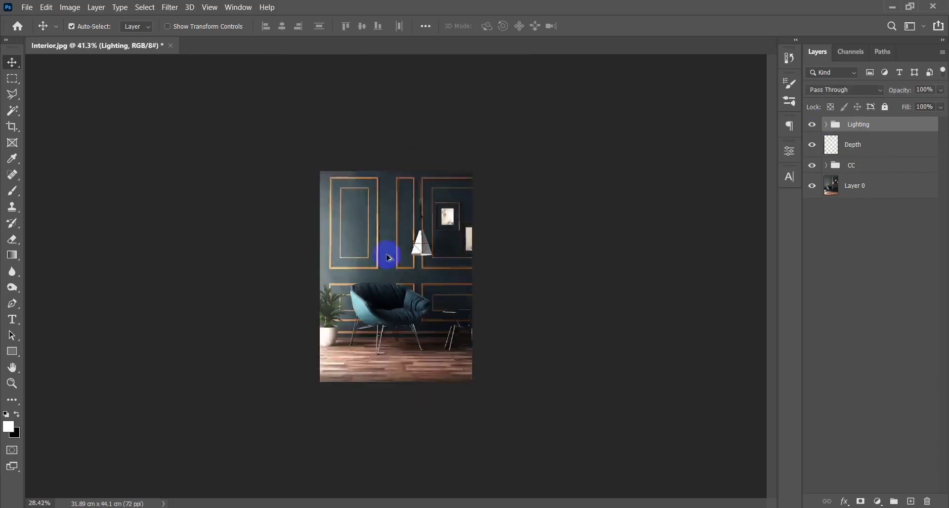
{"action": "scroll", "coordinate": [390, 296], "scroll_direction": "up", "scroll_amount": 4}
{"action": "scroll", "coordinate": [400, 341], "scroll_direction": "up", "scroll_amount": 3}
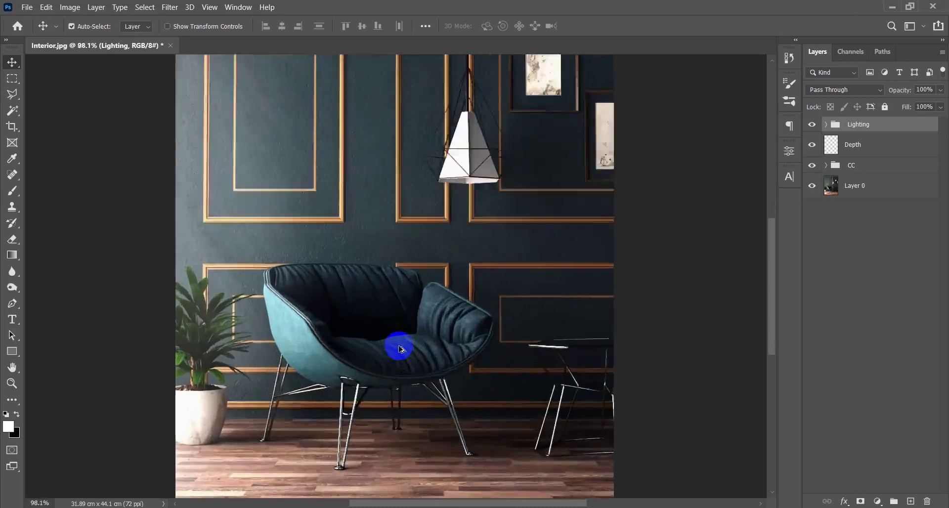
{"action": "scroll", "coordinate": [398, 345], "scroll_direction": "down", "scroll_amount": 3}
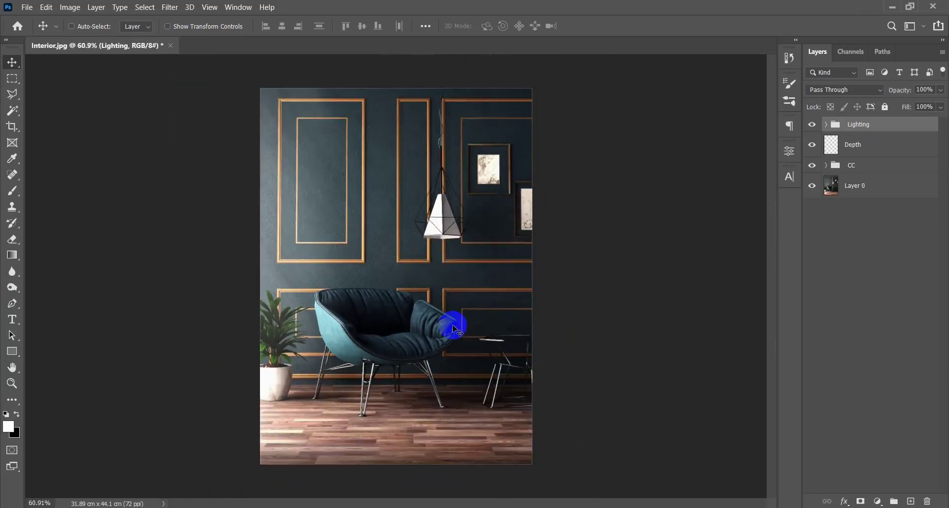
Step: Stamp all visible layers into a new top layer and set its Camera Raw temperature to -3 and exposure to +0.35
{"action": "key", "text": "ctrl"}
{"action": "key", "text": "ctrl+alt+shift+e"}
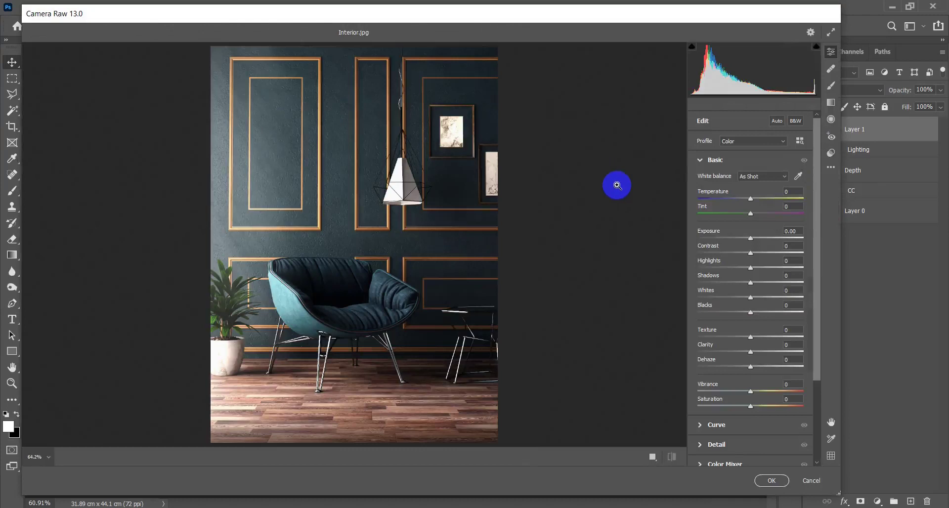
{"action": "left_click", "coordinate": [798, 189]}
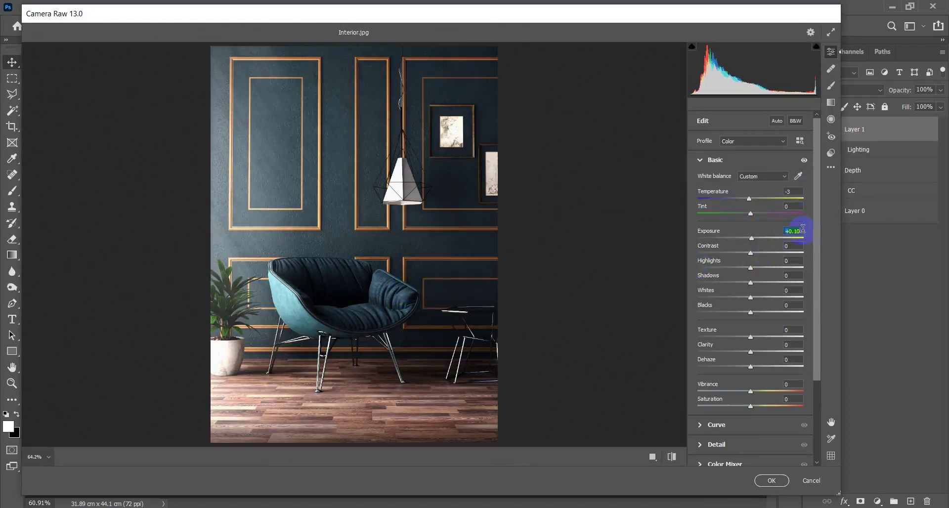
{"action": "key", "text": "Up"}
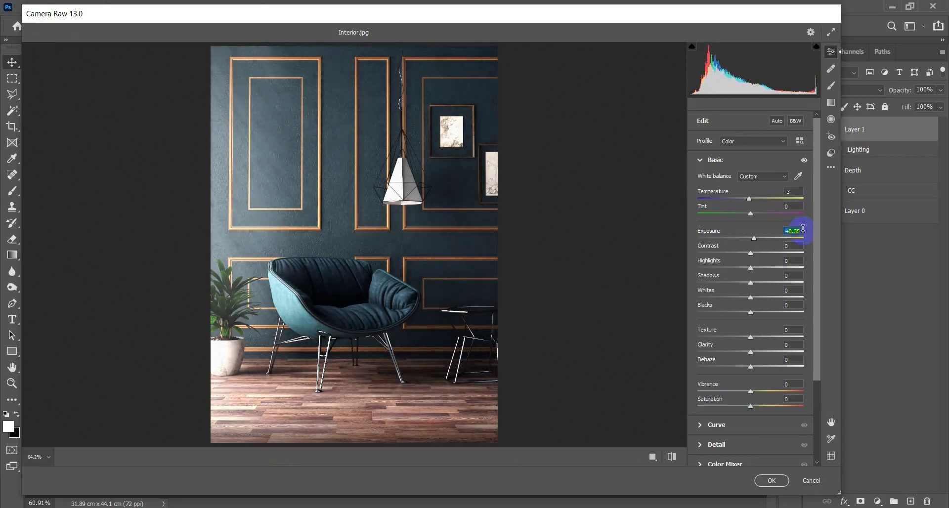
Step: Set Contrast +4, Highlights +12, Shadows -9, Blacks -9, Texture +14, Clarity +14 and Vibrance -7, and apply the Camera Raw filter
{"action": "left_click", "coordinate": [795, 246]}
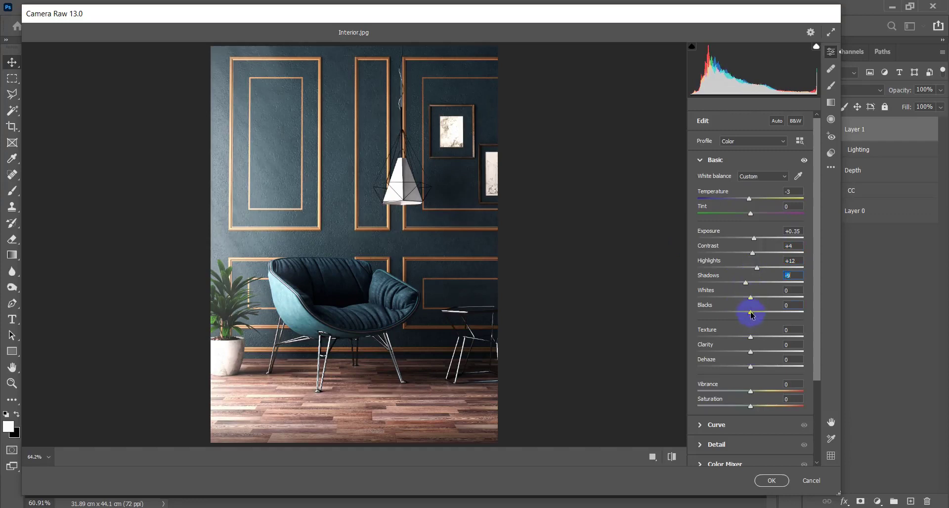
{"action": "left_click_drag", "start_coordinate": [751, 312], "coordinate": [747, 311]}
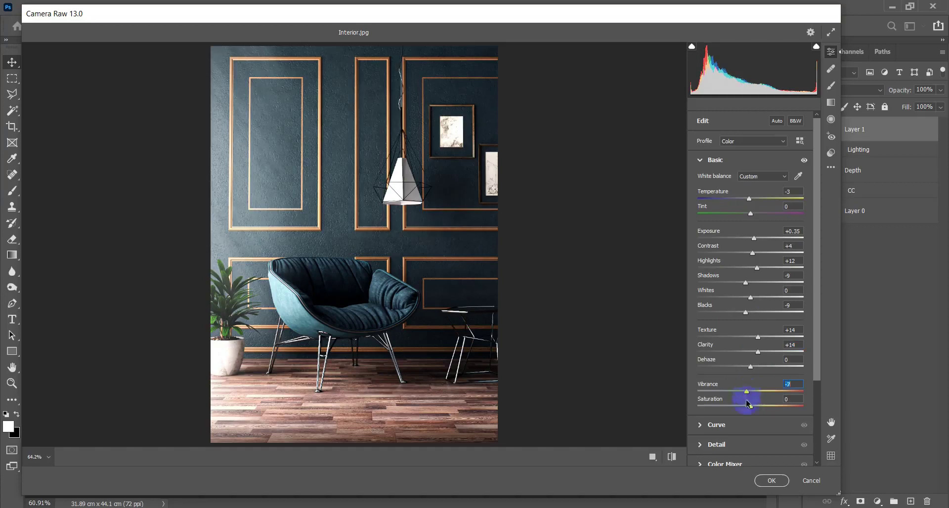
{"action": "left_click", "coordinate": [771, 480]}
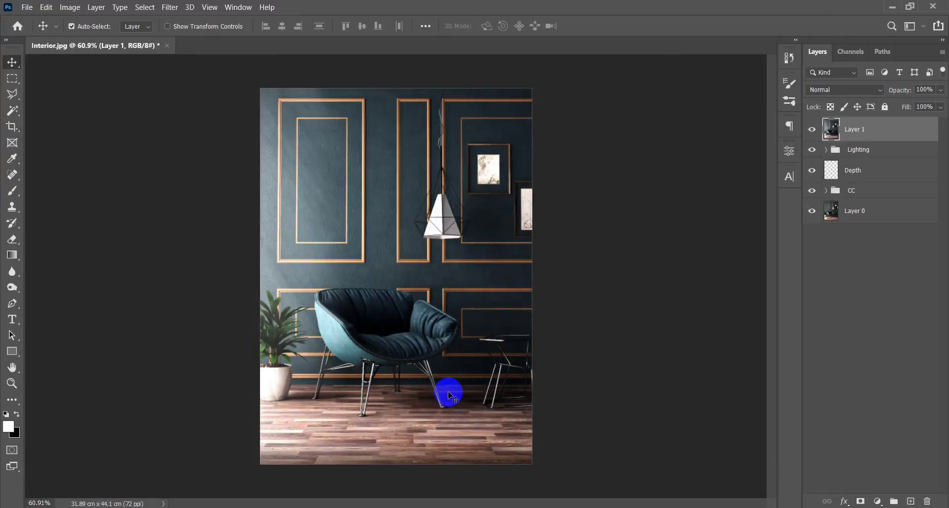
Step: Compare the whole photo with the Camera Raw-graded layer hidden and shown
{"action": "scroll", "coordinate": [448, 394], "scroll_direction": "up", "scroll_amount": 1}
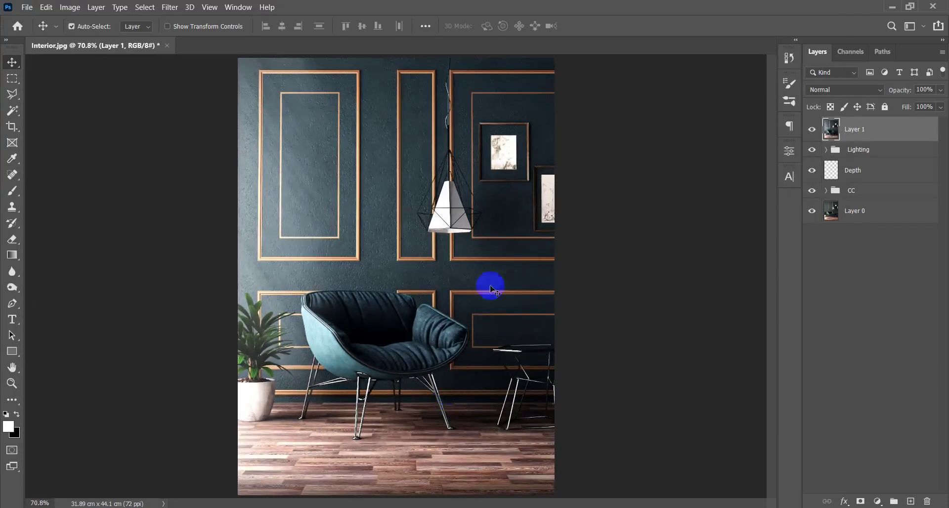
{"action": "left_click", "coordinate": [812, 132]}
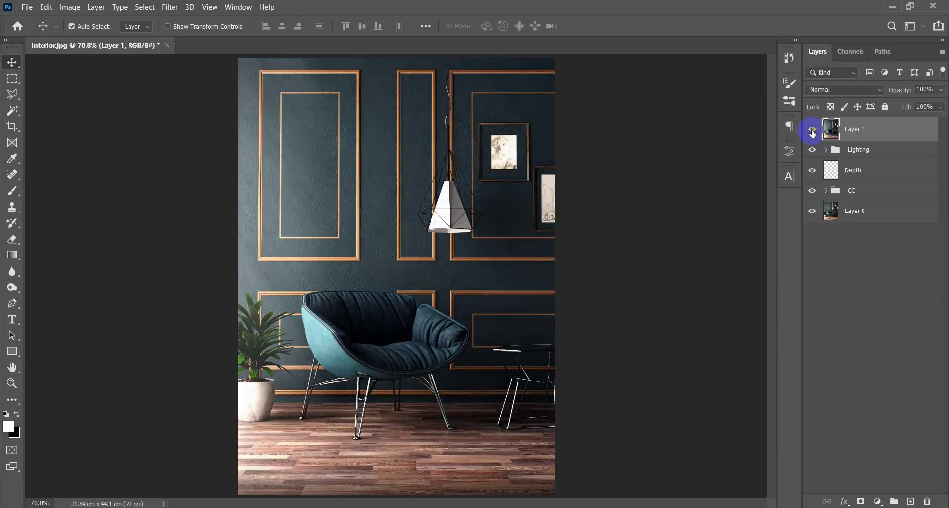
{"action": "left_click", "coordinate": [812, 131]}
{"action": "left_click", "coordinate": [813, 132]}
{"action": "left_click", "coordinate": [812, 133]}
{"action": "left_click", "coordinate": [812, 133]}
{"action": "left_click", "coordinate": [812, 133]}
{"action": "scroll", "coordinate": [318, 246], "scroll_direction": "down", "scroll_amount": 5}
{"action": "scroll", "coordinate": [346, 267], "scroll_direction": "up", "scroll_amount": 4}
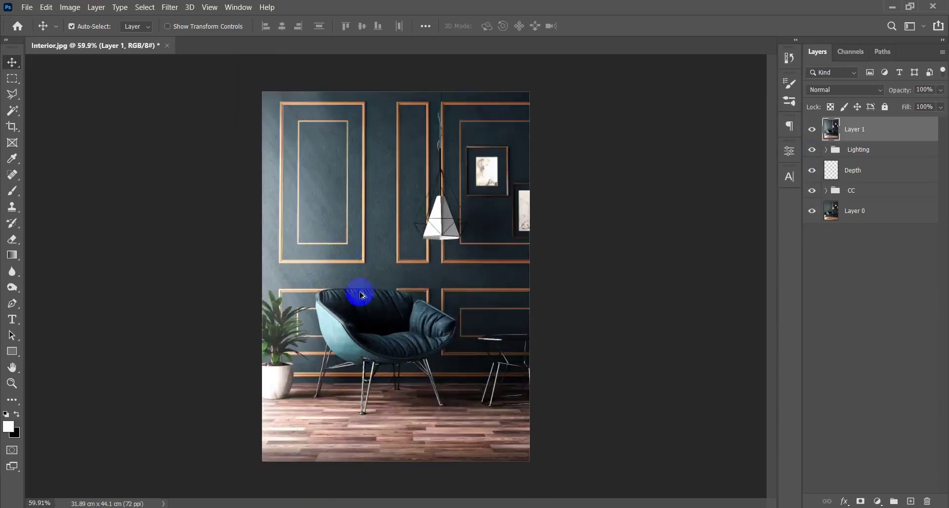
Step: Examine the wall texture and gold trim above the chair up close with the graded layer hidden and shown
{"action": "scroll", "coordinate": [371, 271], "scroll_direction": "up", "scroll_amount": 8}
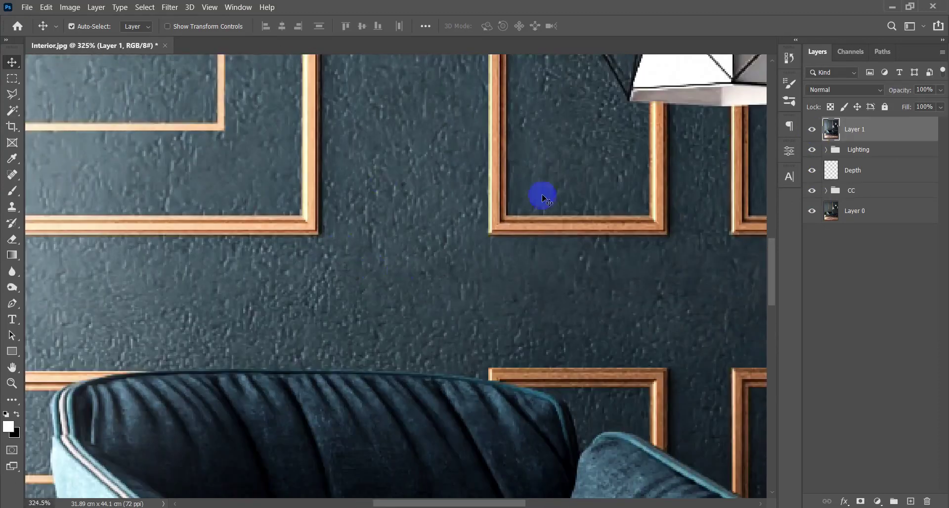
{"action": "left_click", "coordinate": [812, 129]}
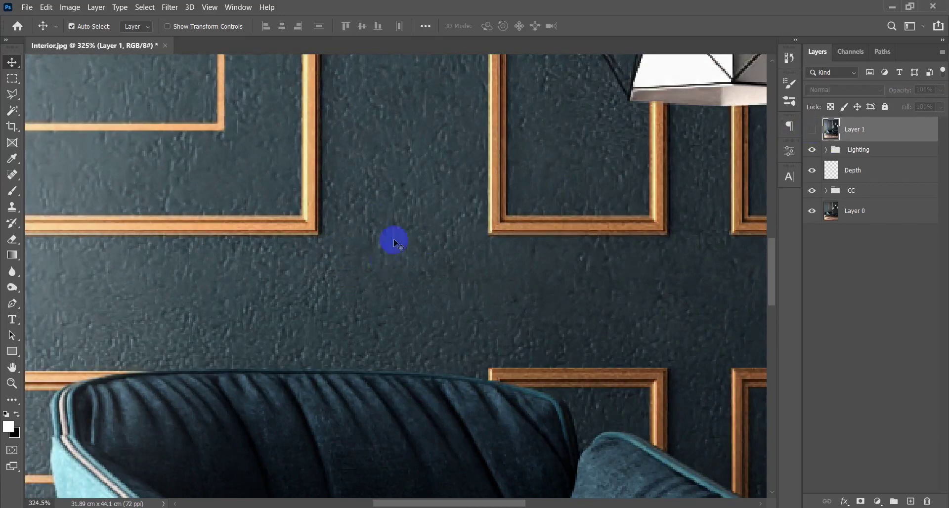
{"action": "left_click", "coordinate": [812, 129]}
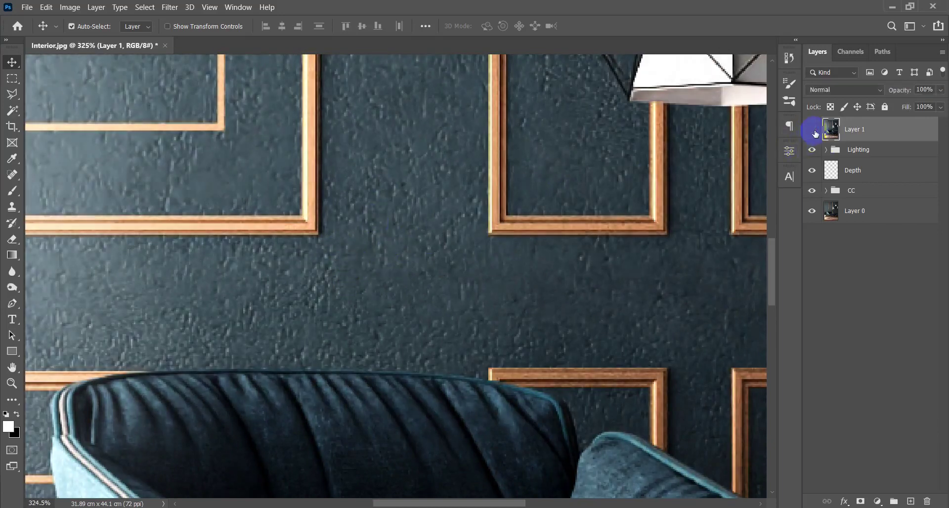
{"action": "left_click", "coordinate": [813, 130]}
{"action": "scroll", "coordinate": [425, 211], "scroll_direction": "down", "scroll_amount": 10}
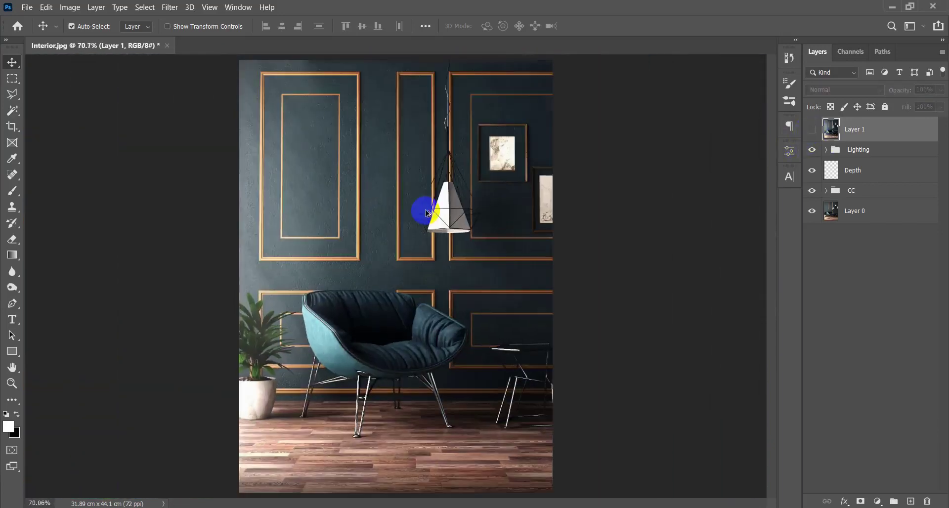
{"action": "left_click", "coordinate": [813, 131]}
{"action": "scroll", "coordinate": [477, 218], "scroll_direction": "down", "scroll_amount": 4}
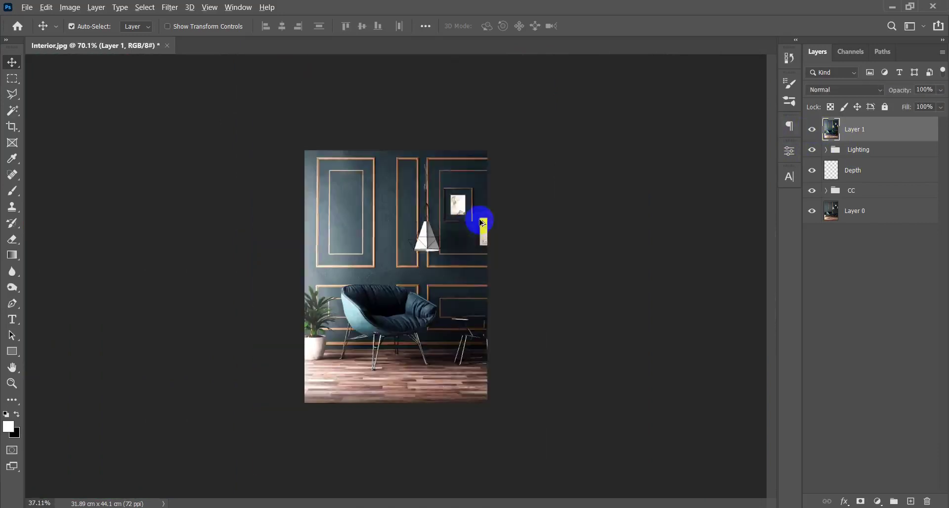
{"action": "scroll", "coordinate": [451, 264], "scroll_direction": "up", "scroll_amount": 3}
{"action": "scroll", "coordinate": [454, 269], "scroll_direction": "up", "scroll_amount": 1}
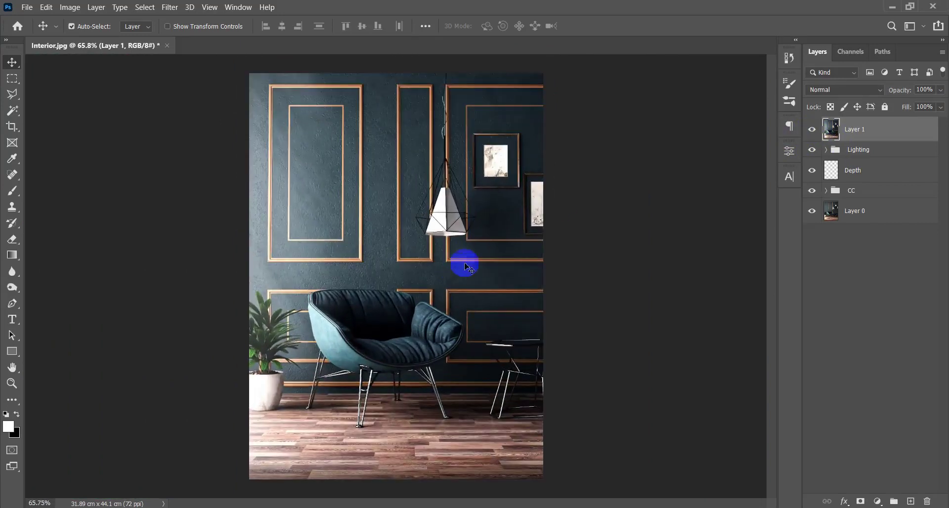
{"action": "left_click", "coordinate": [435, 240]}
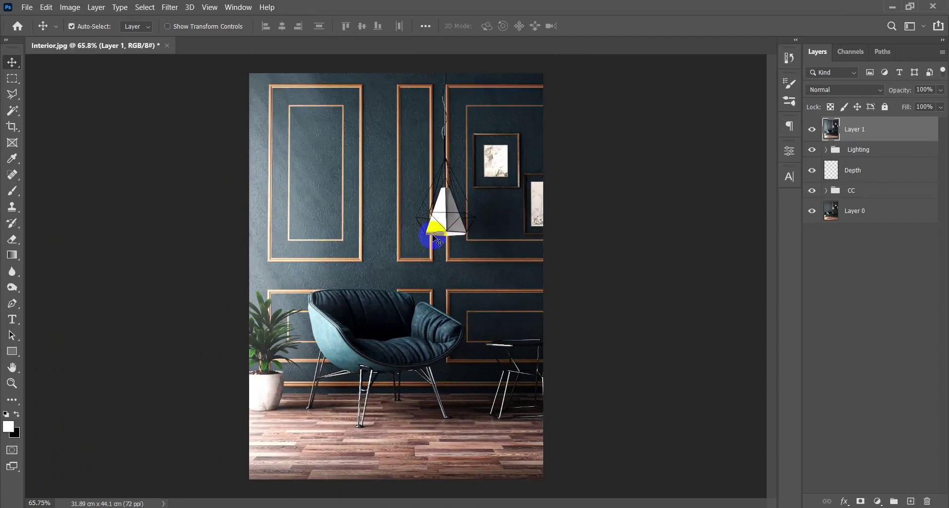
Step: Switch to File Explorer and place 14 Preview.jpg from the Interior folder into the photo document
{"action": "key", "text": "alt+Tab"}
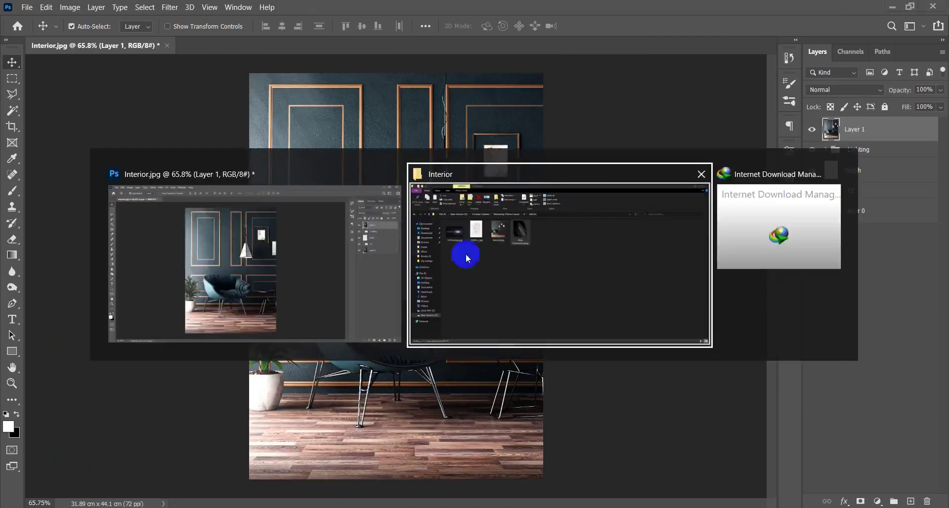
{"action": "left_click", "coordinate": [154, 172]}
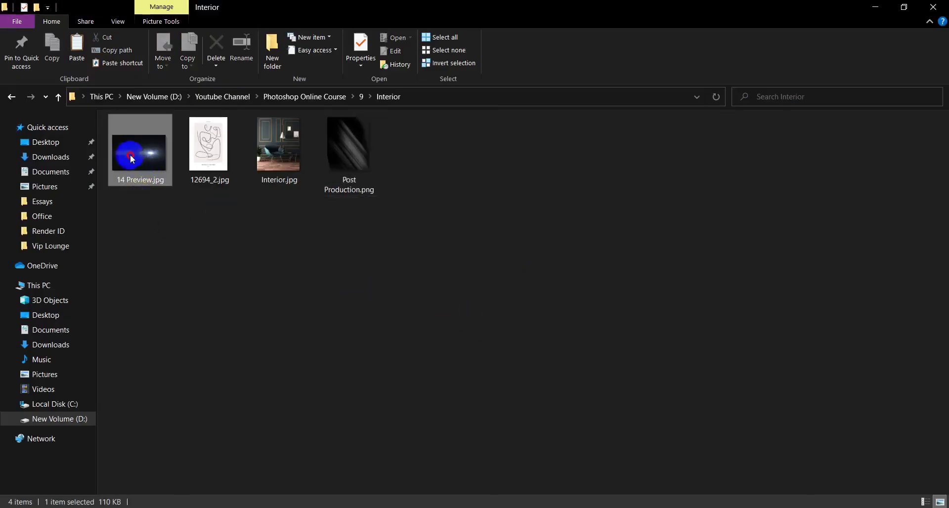
{"action": "left_click_drag", "start_coordinate": [139, 154], "coordinate": [339, 239]}
{"action": "key", "text": "alt+Tab"}
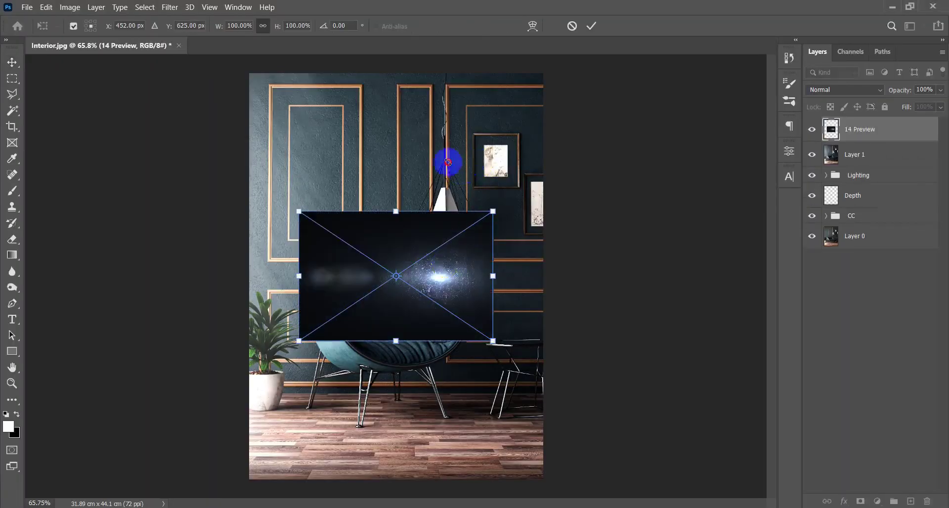
Step: Rotate the placed particle image -90°, stretch it to about 450% width, and position its bright core at the photo's left edge
{"action": "left_click_drag", "start_coordinate": [447, 162], "coordinate": [266, 174]}
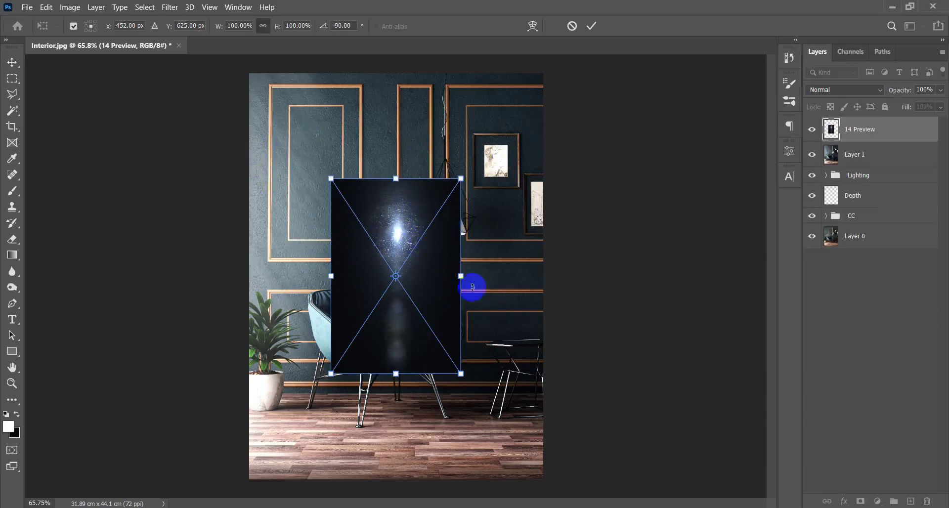
{"action": "left_click_drag", "start_coordinate": [461, 277], "coordinate": [329, 415]}
{"action": "left_click_drag", "start_coordinate": [277, 324], "coordinate": [373, 321]}
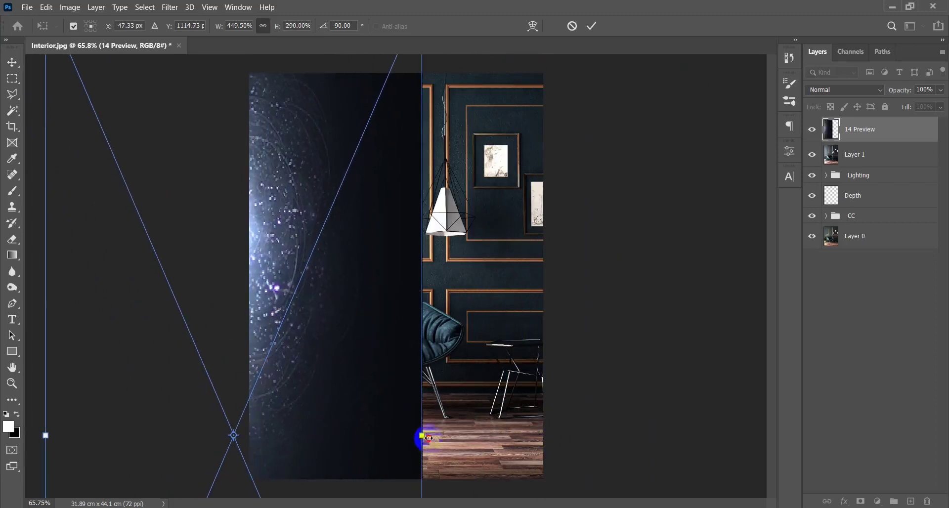
{"action": "left_click_drag", "start_coordinate": [428, 437], "coordinate": [465, 436]}
{"action": "left_click_drag", "start_coordinate": [413, 329], "coordinate": [385, 353]}
{"action": "key", "text": "Return"}
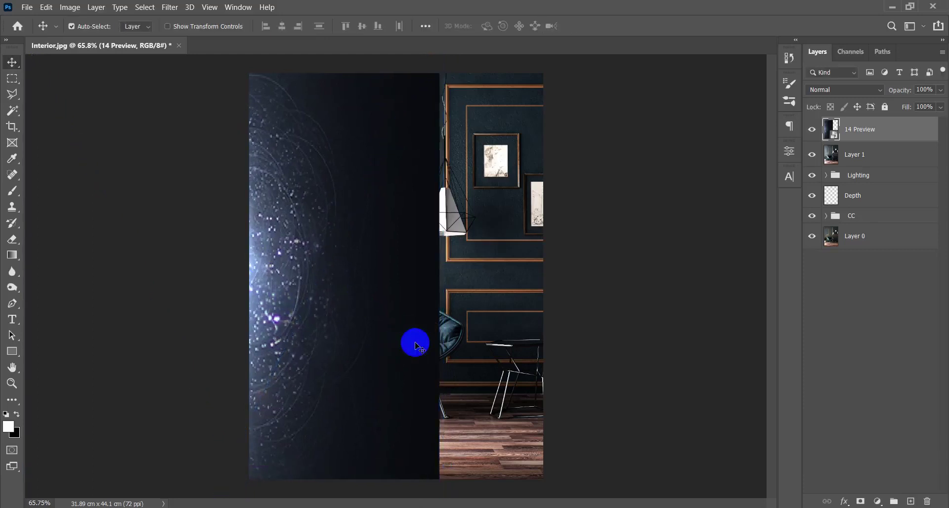
Step: Rasterize the 14 Preview particle layer and fade out its hard right edge with a soft Eraser at 40% opacity
{"action": "right_click", "coordinate": [880, 138]}
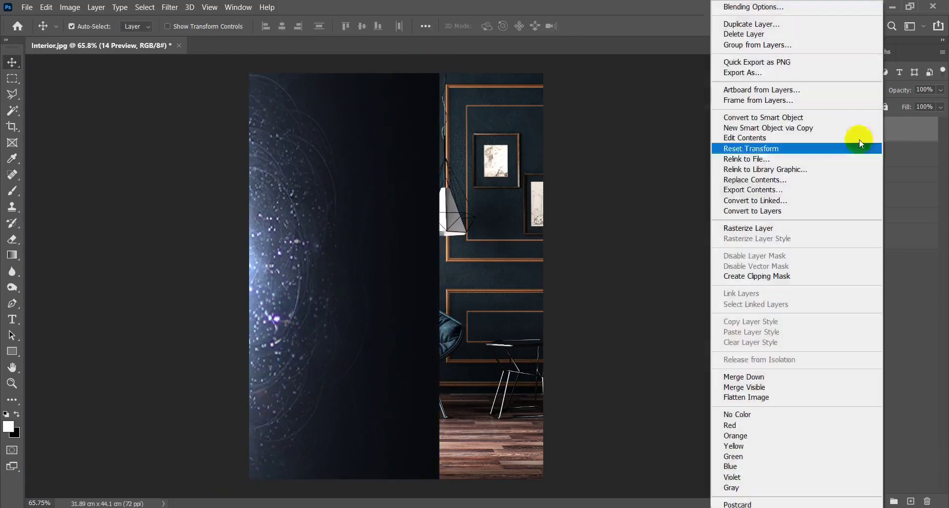
{"action": "left_click", "coordinate": [794, 227]}
{"action": "key", "text": "e"}
{"action": "scroll", "coordinate": [414, 234], "scroll_direction": "down", "scroll_amount": 3}
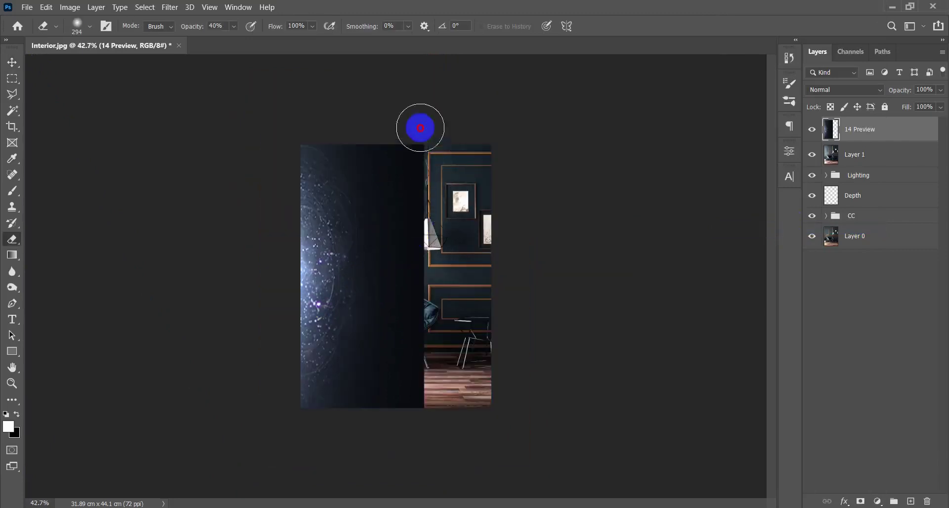
{"action": "mouse_move", "coordinate": [419, 127]}
{"action": "left_mouse_down"}
{"action": "mouse_move", "coordinate": [396, 462]}
{"action": "mouse_move", "coordinate": [444, 93]}
{"action": "left_mouse_up"}
{"action": "mouse_move", "coordinate": [436, 173]}
{"action": "left_mouse_down"}
{"action": "mouse_move", "coordinate": [435, 338]}
{"action": "mouse_move", "coordinate": [449, 286]}
{"action": "mouse_move", "coordinate": [491, 367]}
{"action": "mouse_move", "coordinate": [447, 335]}
{"action": "mouse_move", "coordinate": [372, 462]}
{"action": "mouse_move", "coordinate": [430, 311]}
{"action": "mouse_move", "coordinate": [436, 150]}
{"action": "mouse_move", "coordinate": [453, 323]}
{"action": "left_mouse_up"}
{"action": "key", "text": "v"}
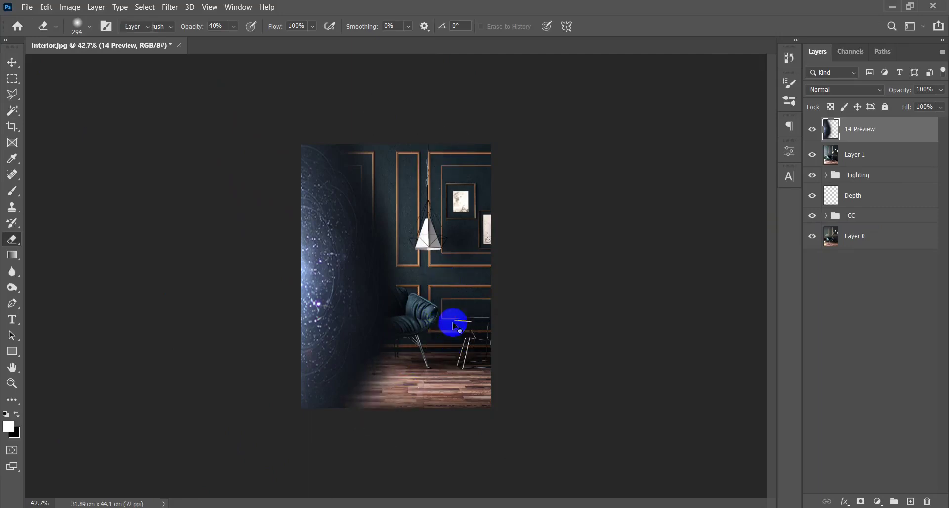
Step: Blend the particle layer into the photo using Screen mode at 45% opacity
{"action": "scroll", "coordinate": [383, 308], "scroll_direction": "up", "scroll_amount": 4}
{"action": "left_click", "coordinate": [841, 90]}
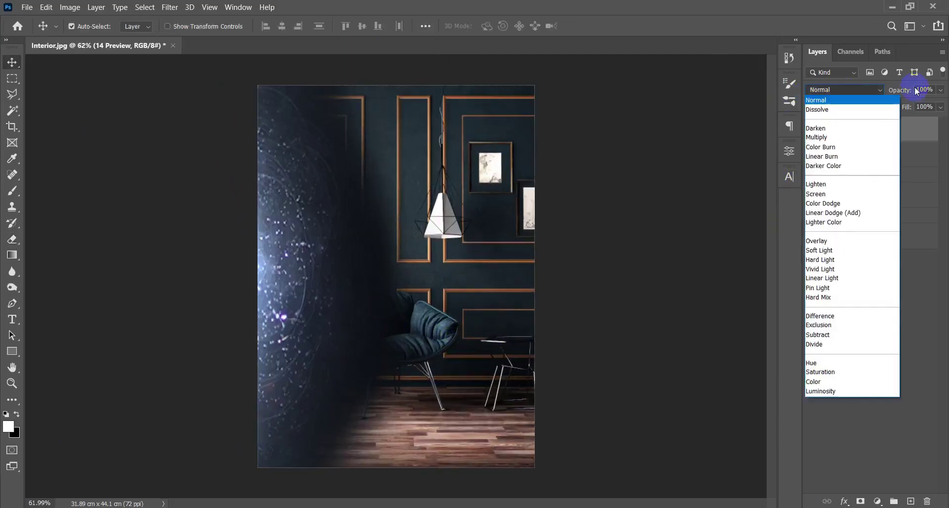
{"action": "left_click", "coordinate": [885, 192]}
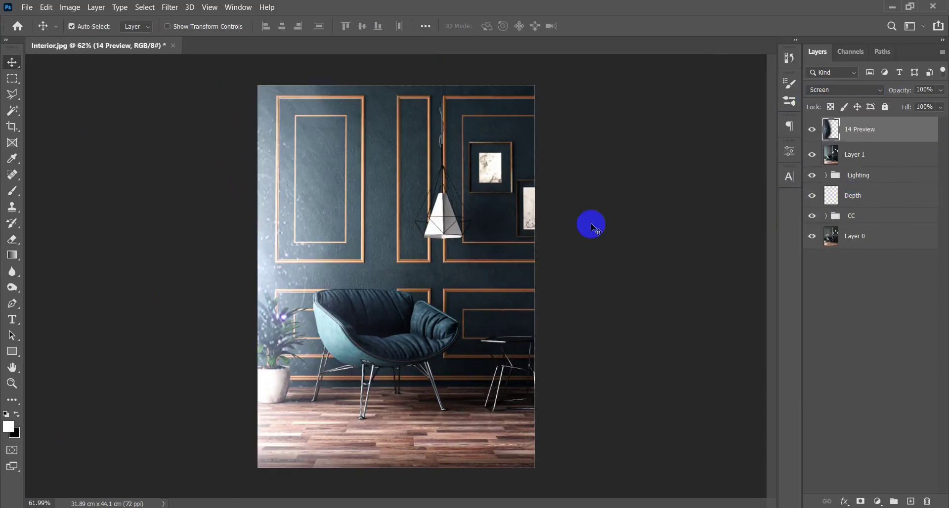
{"action": "scroll", "coordinate": [309, 341], "scroll_direction": "up", "scroll_amount": 2}
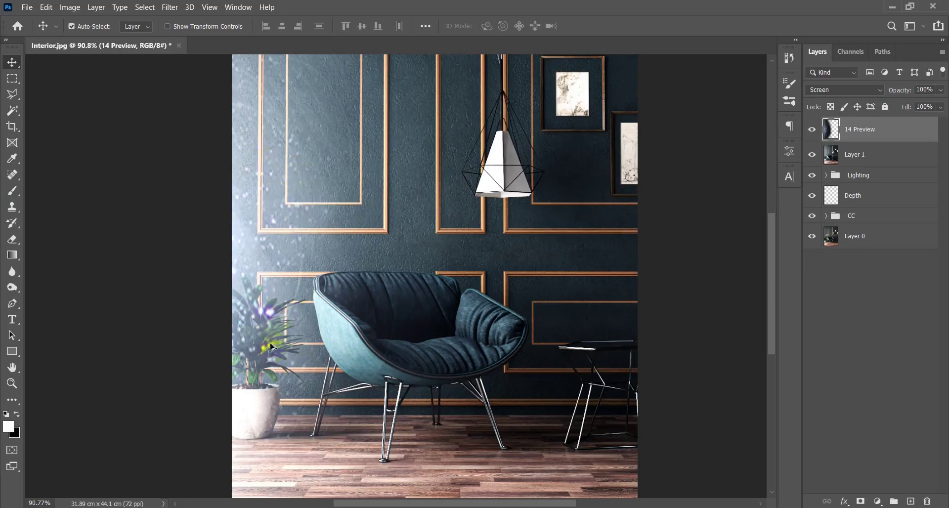
{"action": "scroll", "coordinate": [291, 250], "scroll_direction": "down", "scroll_amount": 2}
{"action": "scroll", "coordinate": [336, 237], "scroll_direction": "up", "scroll_amount": 1}
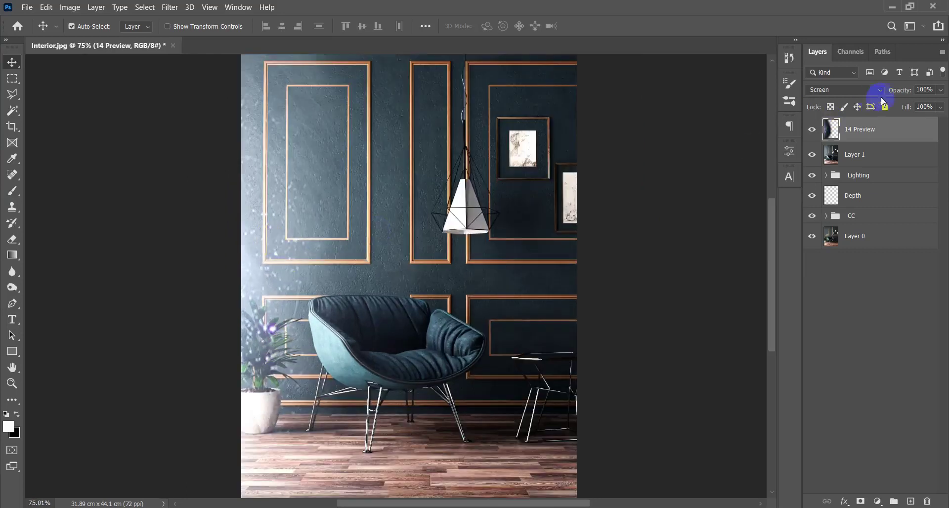
{"action": "mouse_move", "coordinate": [907, 94]}
{"action": "left_mouse_down"}
{"action": "mouse_move", "coordinate": [901, 81]}
{"action": "mouse_move", "coordinate": [911, 98]}
{"action": "mouse_move", "coordinate": [906, 90]}
{"action": "left_mouse_up"}
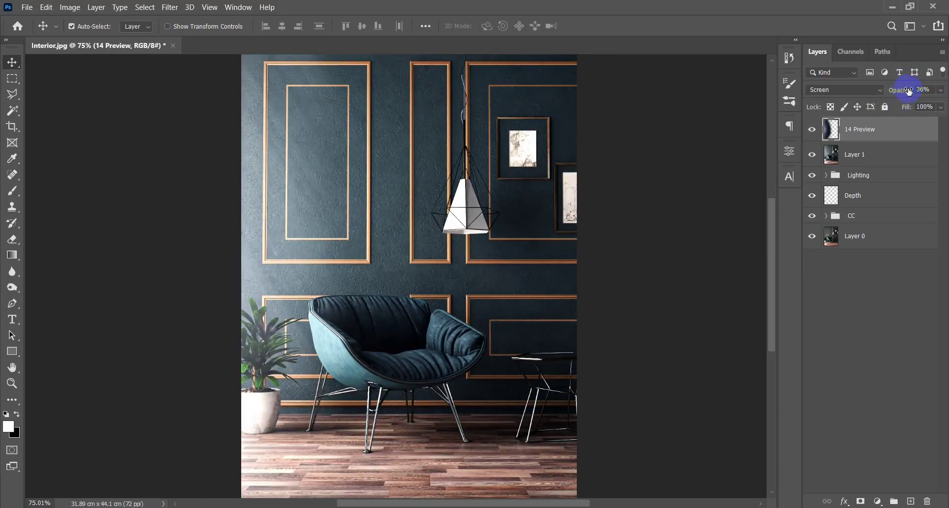
Step: Examine the particle glow over the plant up close and compare the whole photo with the overlay hidden and shown
{"action": "scroll", "coordinate": [307, 319], "scroll_direction": "up", "scroll_amount": 5}
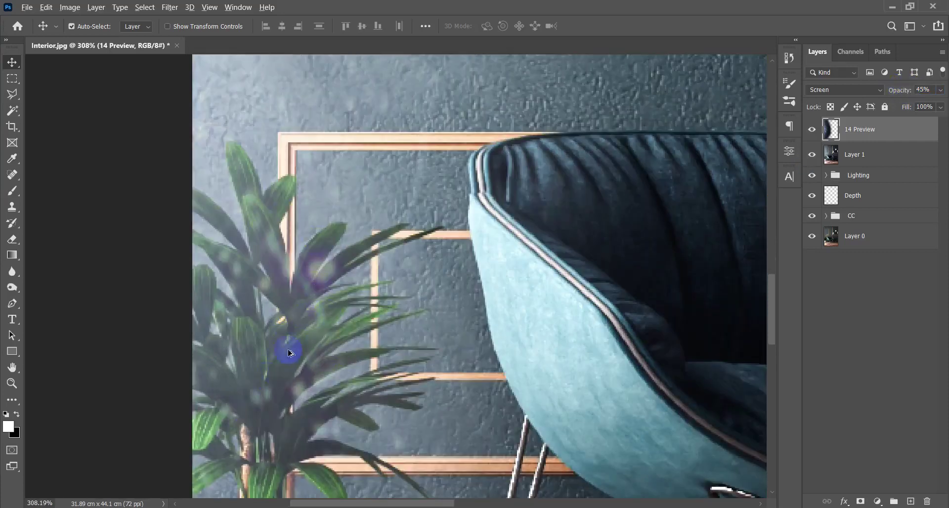
{"action": "scroll", "coordinate": [288, 348], "scroll_direction": "down", "scroll_amount": 6}
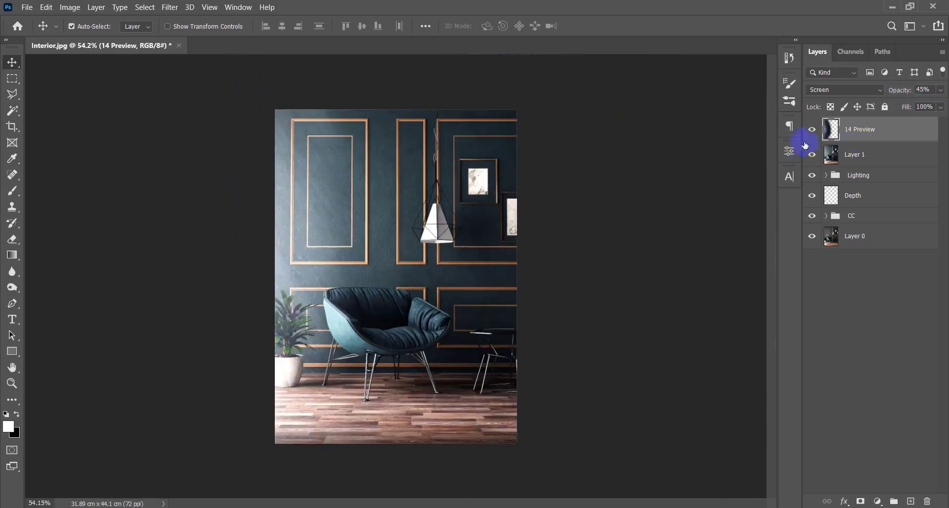
{"action": "left_click", "coordinate": [813, 130]}
{"action": "left_click", "coordinate": [815, 131]}
{"action": "left_click", "coordinate": [816, 131]}
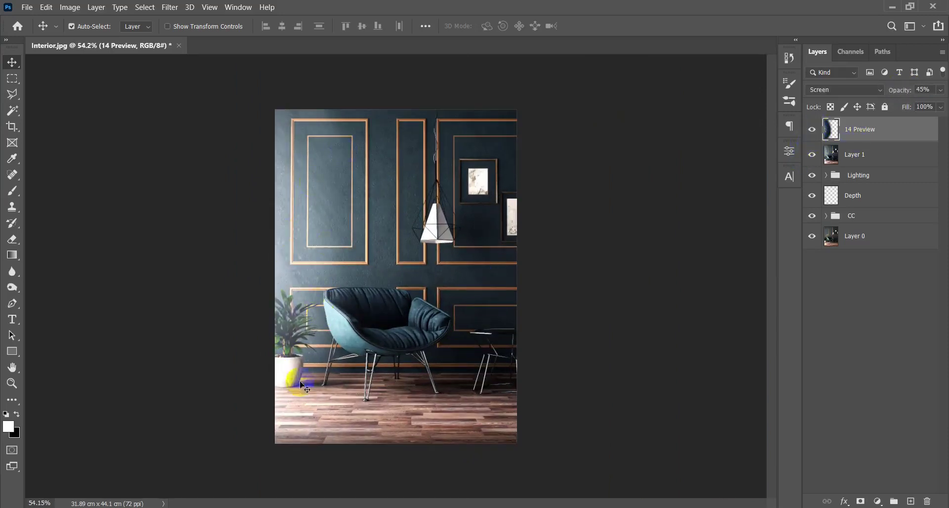
{"action": "scroll", "coordinate": [248, 312], "scroll_direction": "down", "scroll_amount": 3}
{"action": "scroll", "coordinate": [342, 286], "scroll_direction": "up", "scroll_amount": 3}
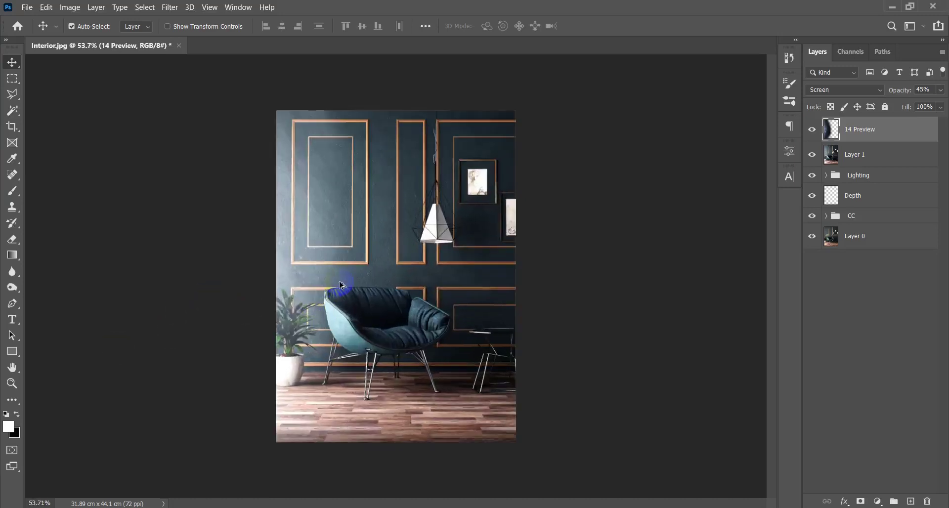
{"action": "scroll", "coordinate": [342, 285], "scroll_direction": "up", "scroll_amount": 2}
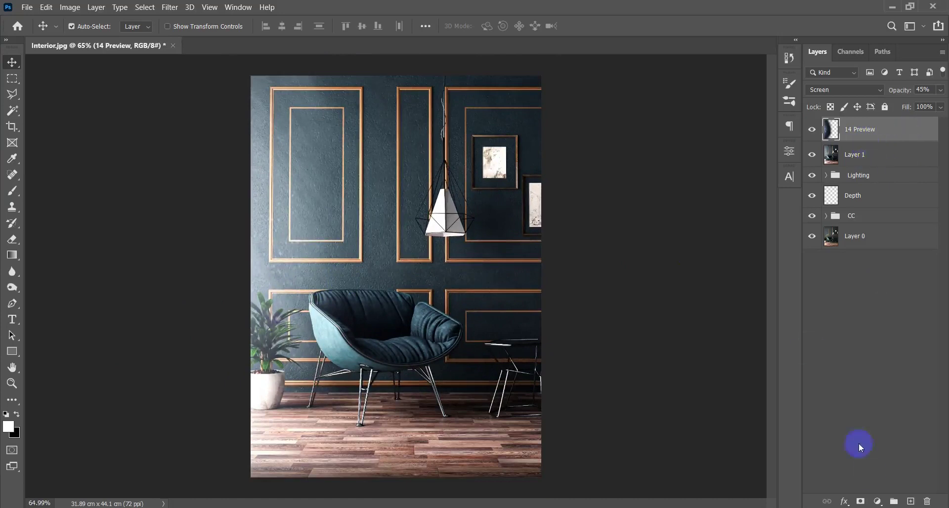
Step: Add a solid black (000000) color fill layer above the particle layer
{"action": "left_click", "coordinate": [878, 500]}
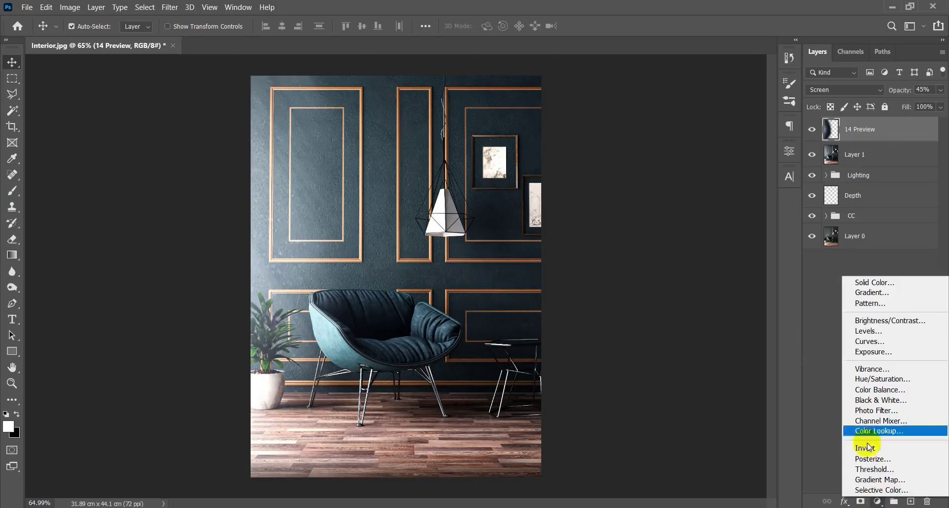
{"action": "left_click", "coordinate": [868, 284]}
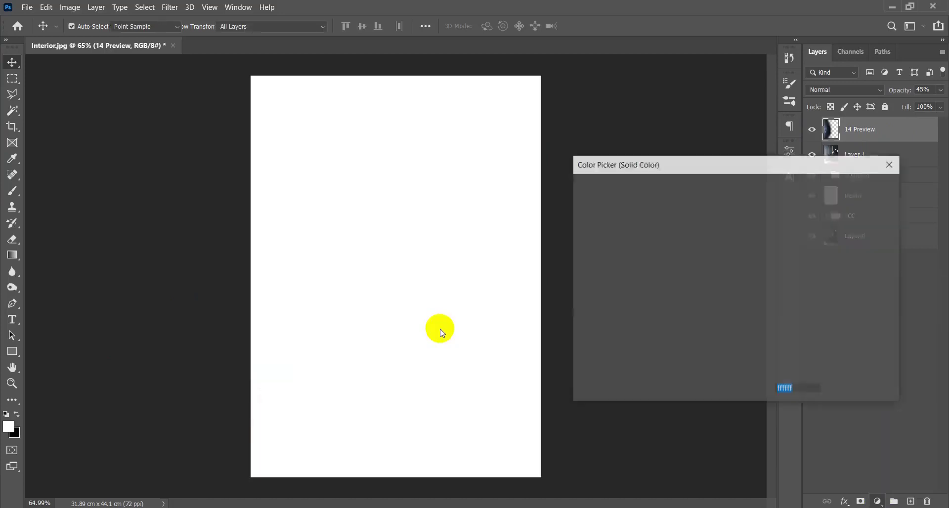
{"action": "left_click", "coordinate": [584, 313]}
{"action": "left_click_drag", "start_coordinate": [585, 314], "coordinate": [536, 379]}
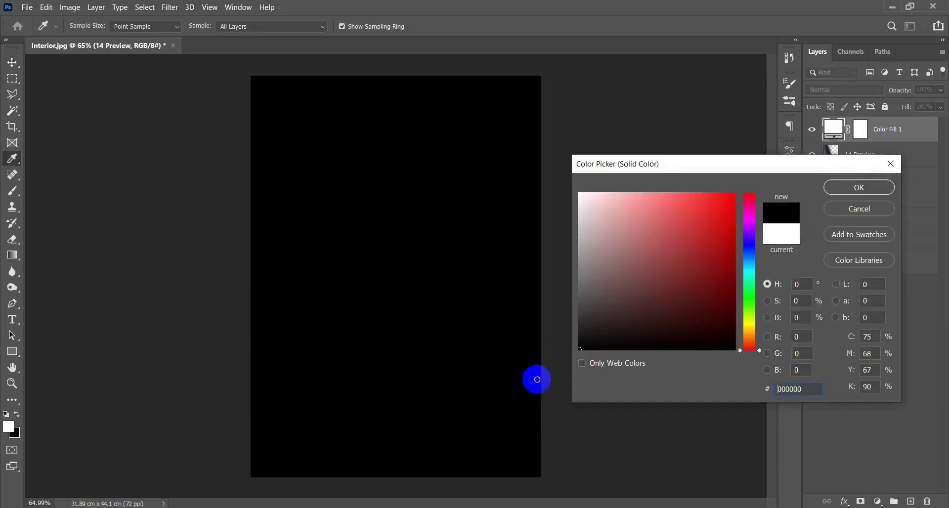
{"action": "left_click", "coordinate": [854, 188]}
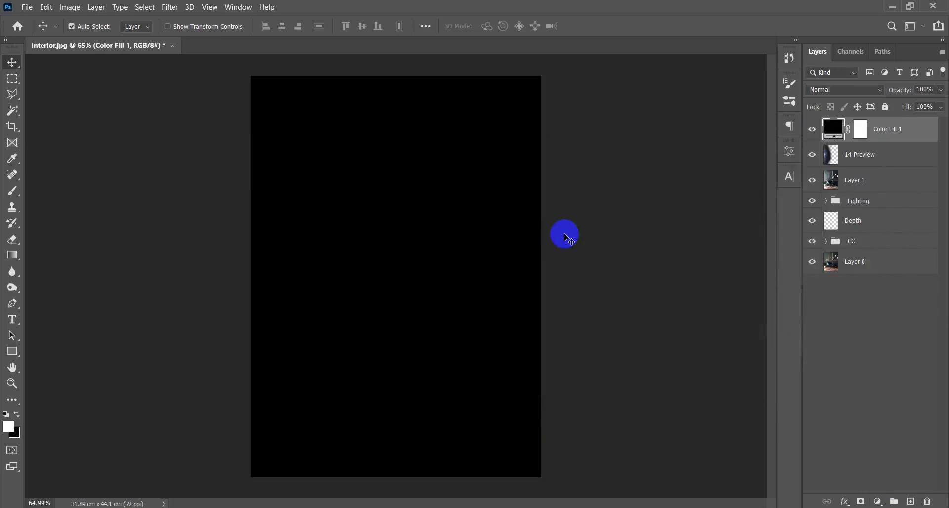
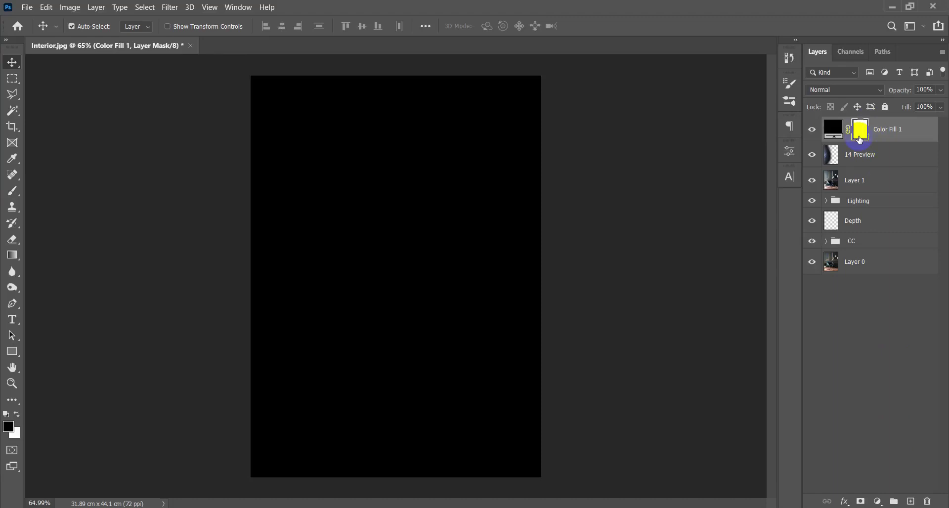
Step: Paint black on the color fill layer's mask with a 1475 px soft brush at 98% opacity, leaving a dark vignette around the photo's edges
{"action": "left_click", "coordinate": [863, 138]}
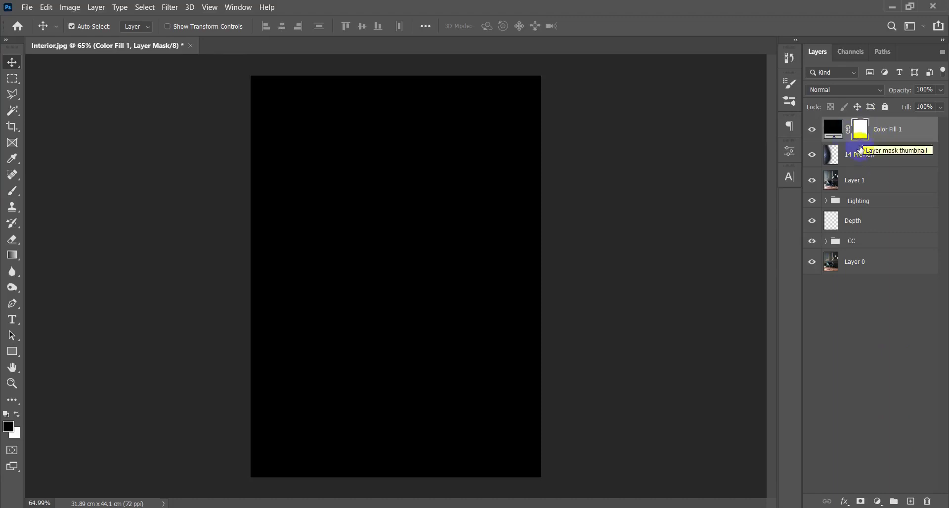
{"action": "left_click", "coordinate": [864, 126]}
{"action": "left_click", "coordinate": [865, 134]}
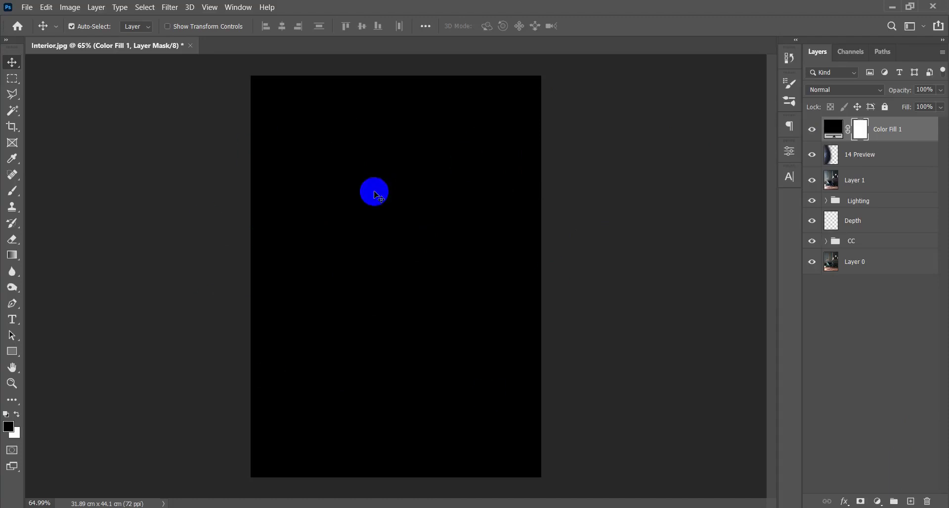
{"action": "left_click", "coordinate": [861, 130]}
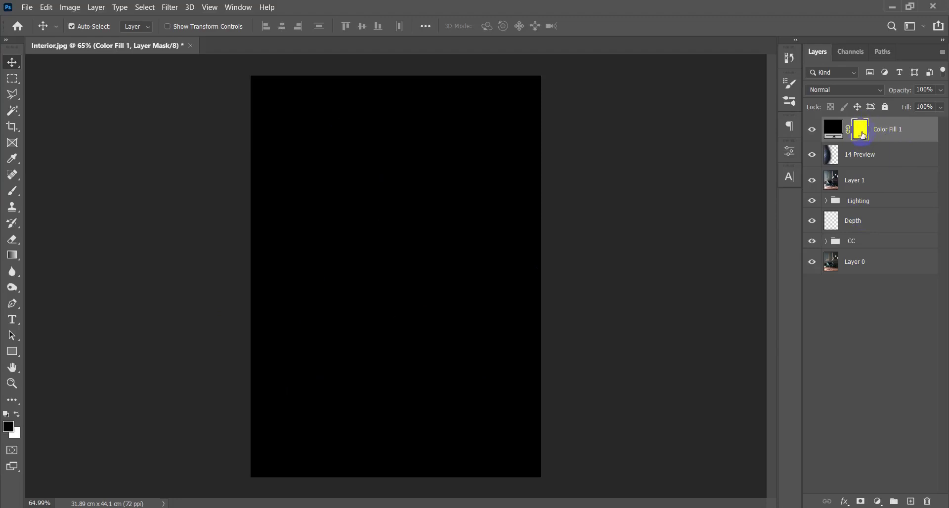
{"action": "left_click", "coordinate": [866, 128]}
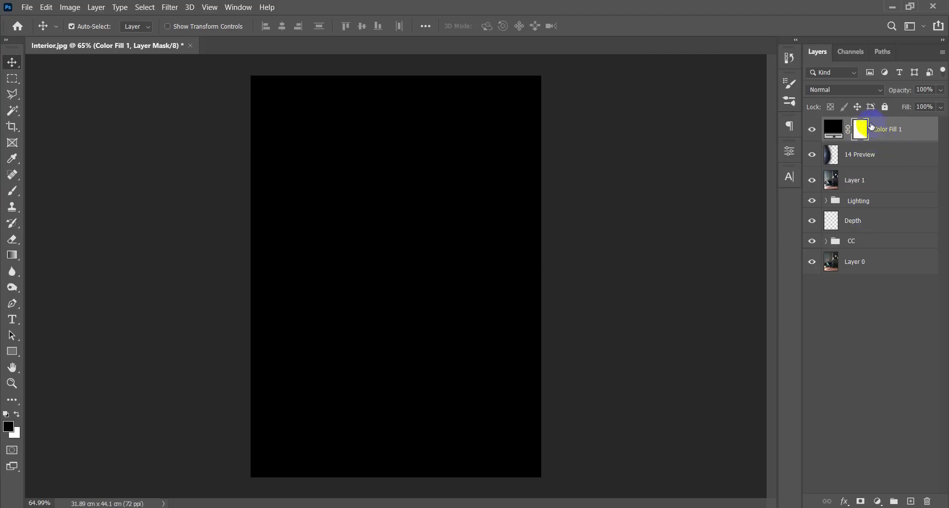
{"action": "left_click", "coordinate": [862, 132]}
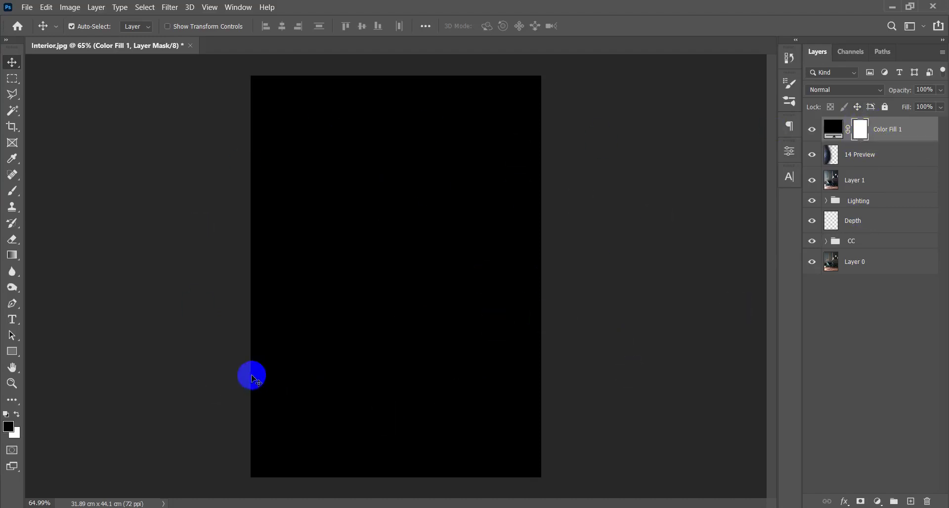
{"action": "key", "text": "b"}
{"action": "right_click", "coordinate": [386, 276], "text": "alt"}
{"action": "left_click_drag", "start_coordinate": [387, 275], "coordinate": [378, 274]}
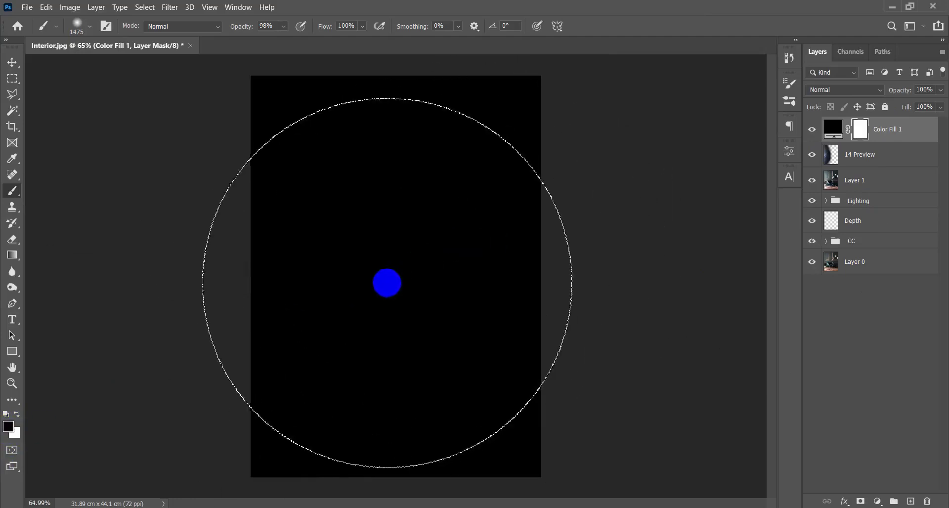
{"action": "left_click", "coordinate": [392, 285]}
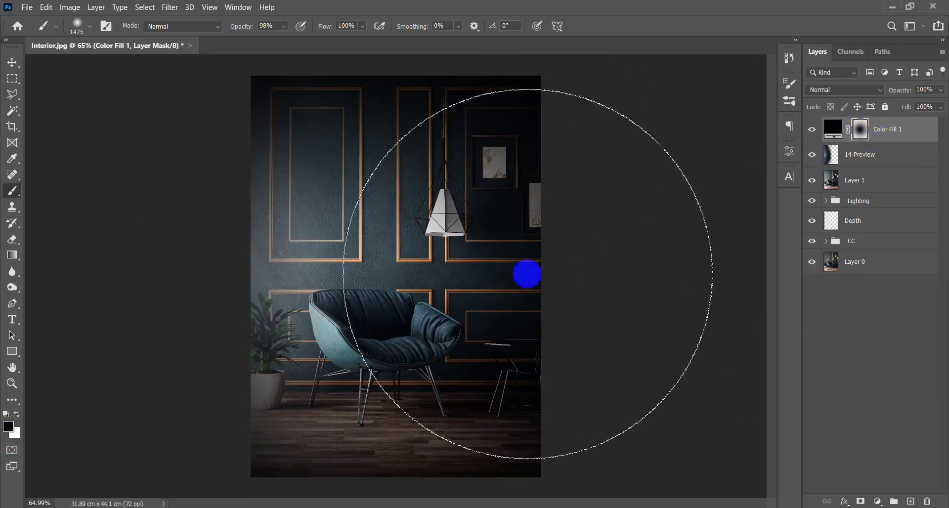
{"action": "left_click", "coordinate": [402, 287]}
{"action": "left_click", "coordinate": [398, 286]}
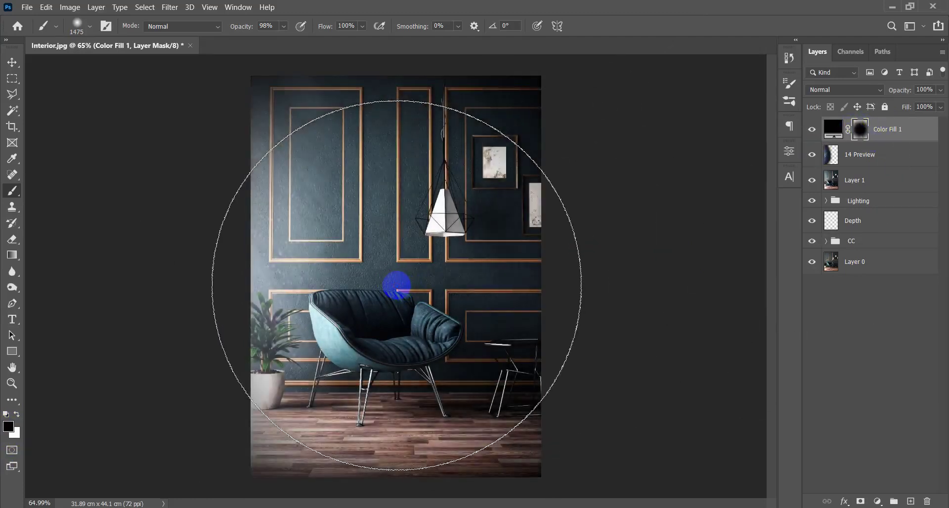
{"action": "left_click", "coordinate": [397, 286]}
{"action": "left_click", "coordinate": [409, 285]}
{"action": "left_click", "coordinate": [408, 282]}
{"action": "left_click", "coordinate": [409, 282]}
{"action": "left_click", "coordinate": [408, 282]}
{"action": "key", "text": "v"}
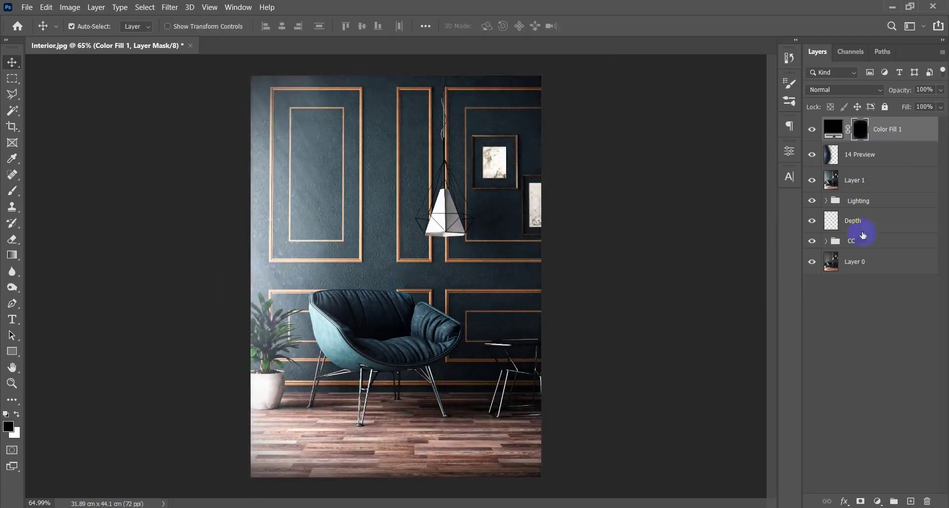
Step: Compare the photo with the black vignette layer hidden and shown
{"action": "left_click", "coordinate": [811, 130]}
{"action": "left_click", "coordinate": [811, 130]}
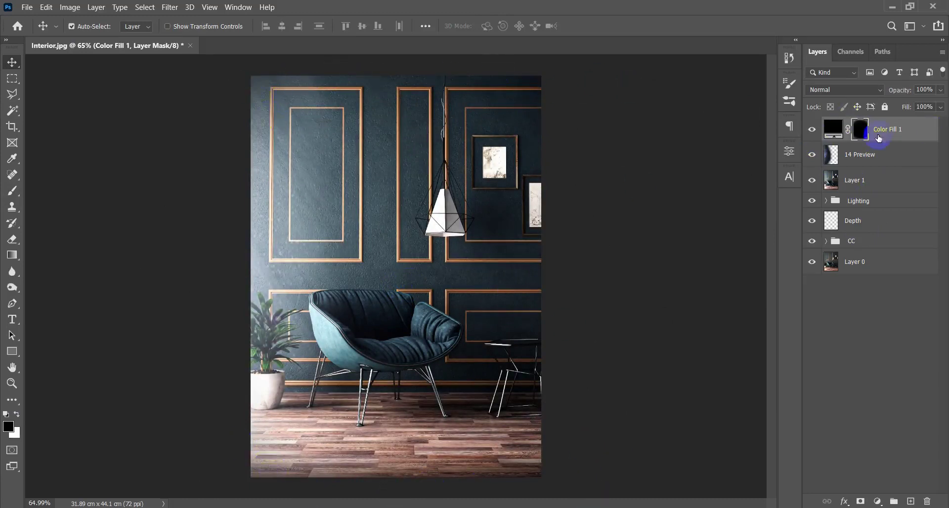
{"action": "left_click", "coordinate": [812, 129]}
{"action": "left_click", "coordinate": [812, 129]}
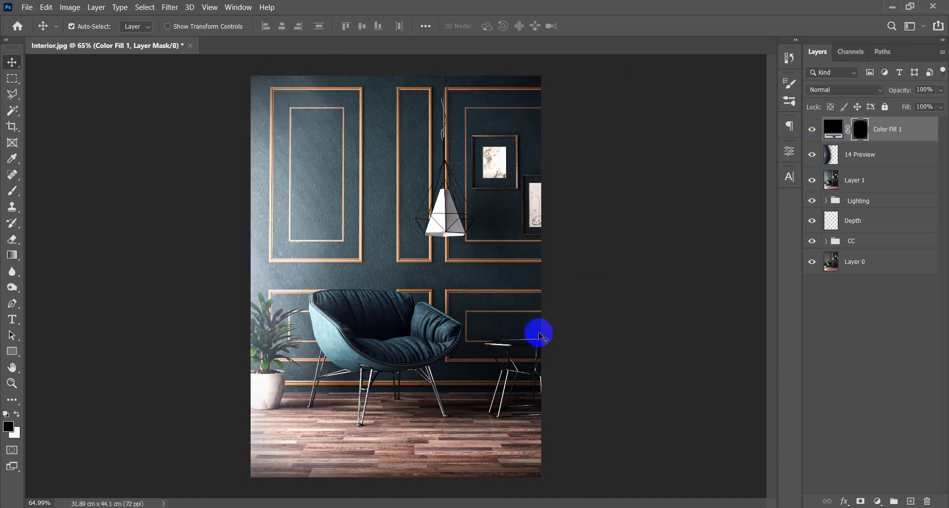
{"action": "scroll", "coordinate": [528, 336], "scroll_direction": "down", "scroll_amount": 3}
{"action": "scroll", "coordinate": [437, 353], "scroll_direction": "up", "scroll_amount": 2}
{"action": "scroll", "coordinate": [438, 350], "scroll_direction": "up", "scroll_amount": 1}
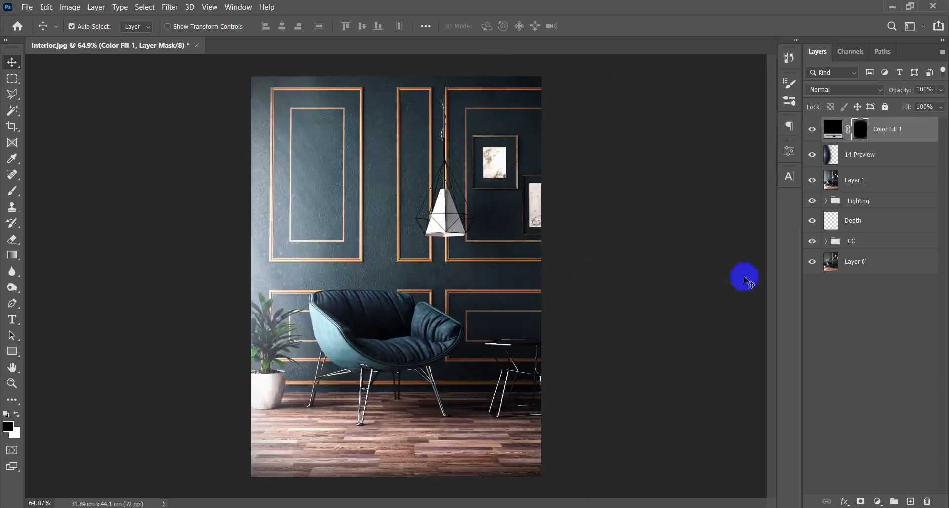
Step: Lower the vignette layer's opacity to 86% and compare the full edit with the original photo layer alone
{"action": "left_click_drag", "start_coordinate": [897, 94], "coordinate": [902, 93]}
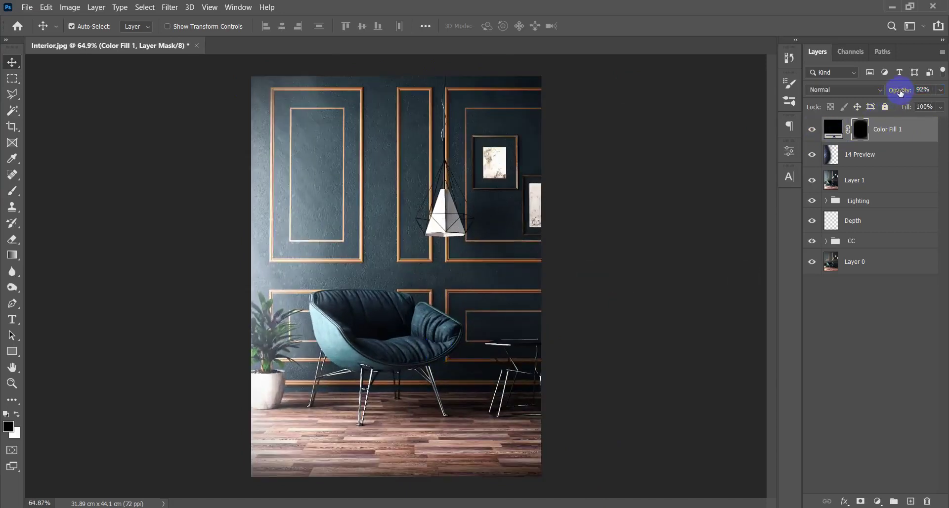
{"action": "left_click", "coordinate": [614, 243]}
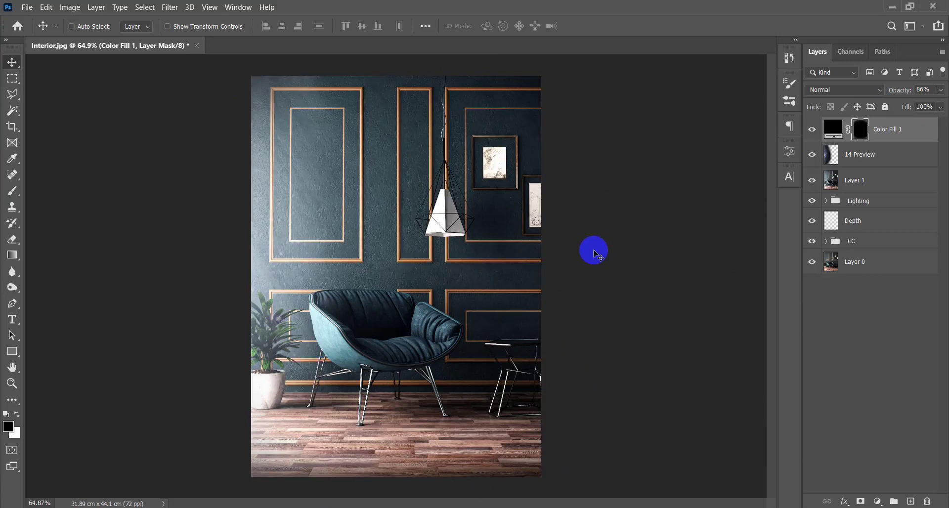
{"action": "key", "text": "ctrl+0"}
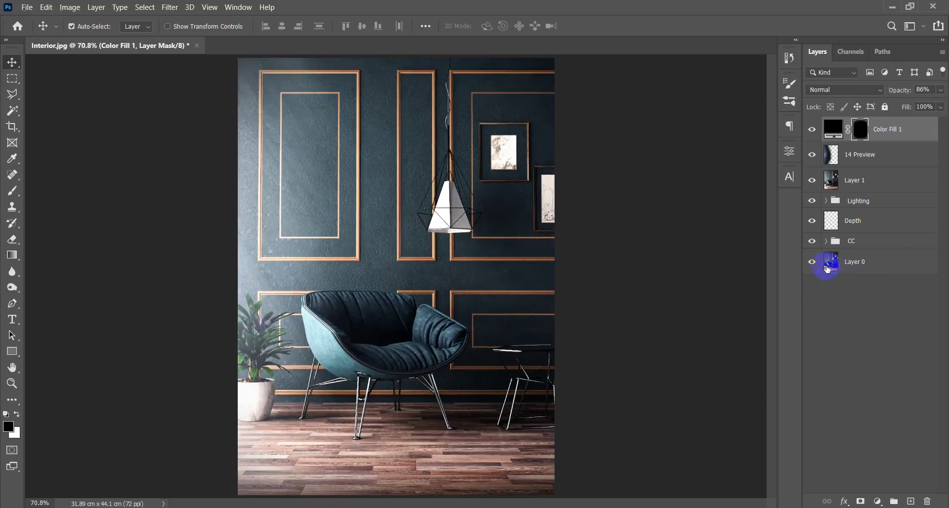
{"action": "left_click", "coordinate": [813, 263], "text": "alt"}
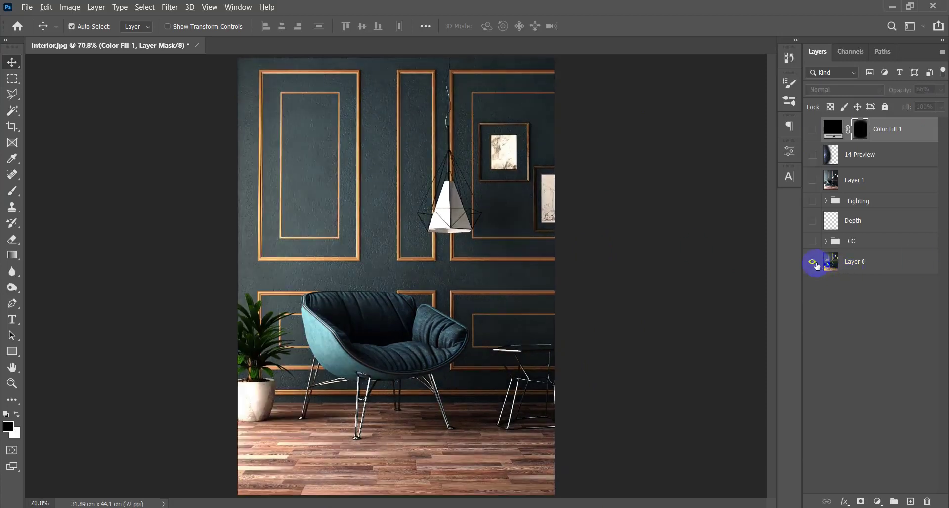
{"action": "left_click", "coordinate": [813, 263], "text": "alt"}
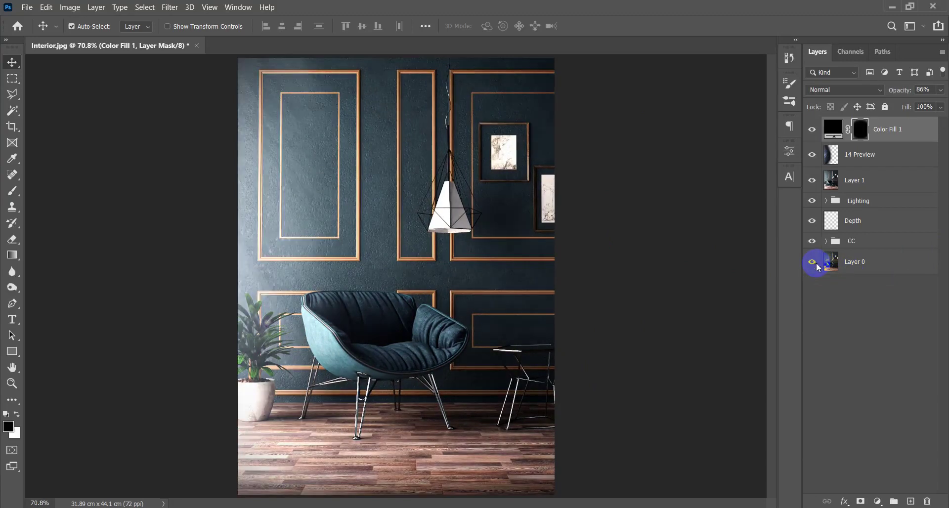
Step: Select the white highlights on the metal chair legs in Layer 1 using the Magic Wand at tolerance 10, non-contiguous
{"action": "left_click", "coordinate": [896, 181]}
{"action": "key", "text": "x"}
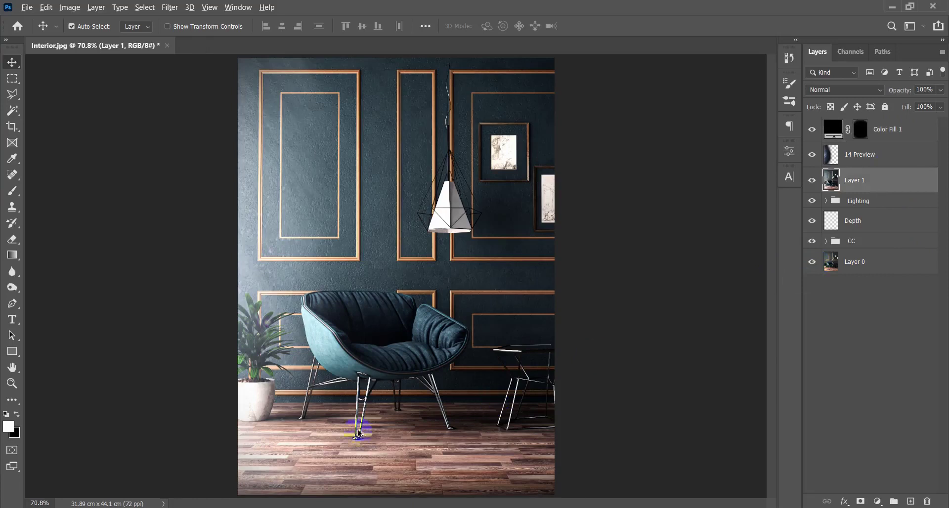
{"action": "scroll", "coordinate": [362, 418], "scroll_direction": "up", "scroll_amount": 6}
{"action": "left_click_drag", "start_coordinate": [239, 335], "coordinate": [123, 312]}
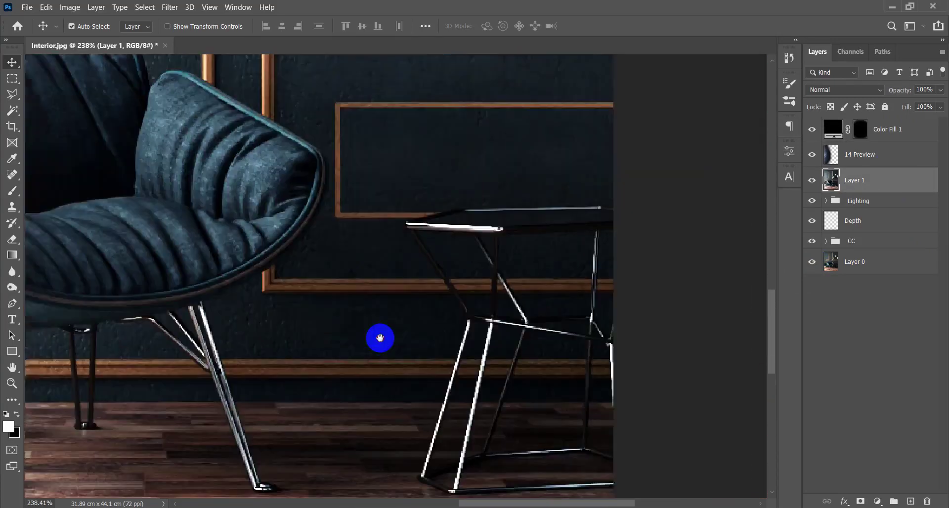
{"action": "left_click_drag", "start_coordinate": [381, 327], "coordinate": [689, 223]}
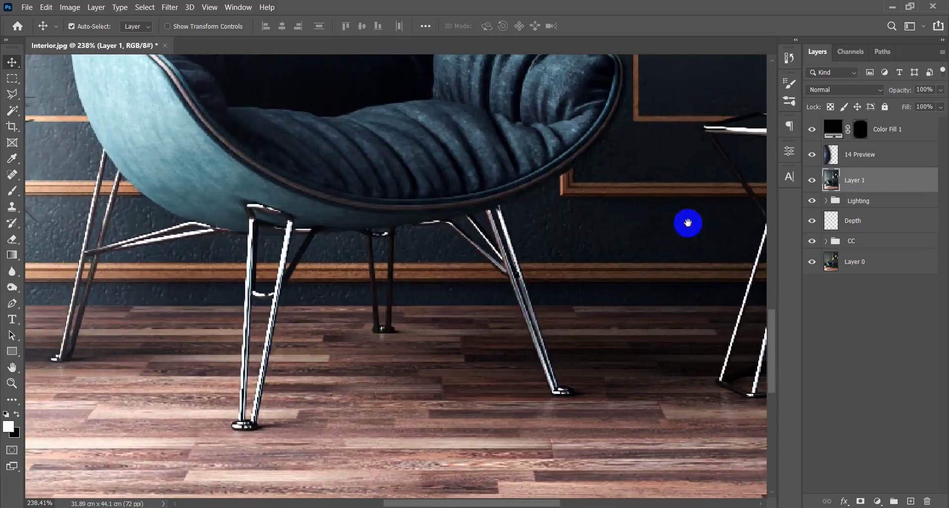
{"action": "left_click", "coordinate": [832, 182]}
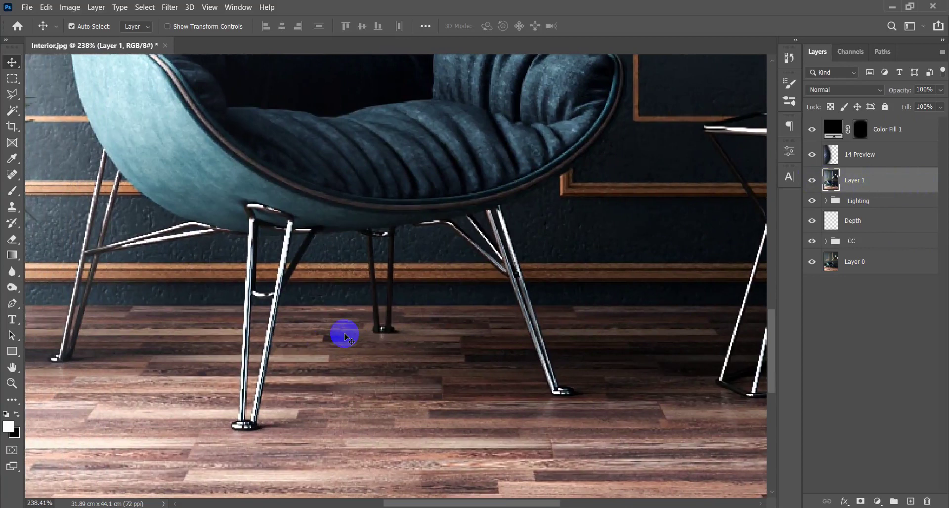
{"action": "key", "text": "w"}
{"action": "left_click_drag", "start_coordinate": [248, 331], "coordinate": [378, 328]}
{"action": "scroll", "coordinate": [380, 289], "scroll_direction": "up", "scroll_amount": 4}
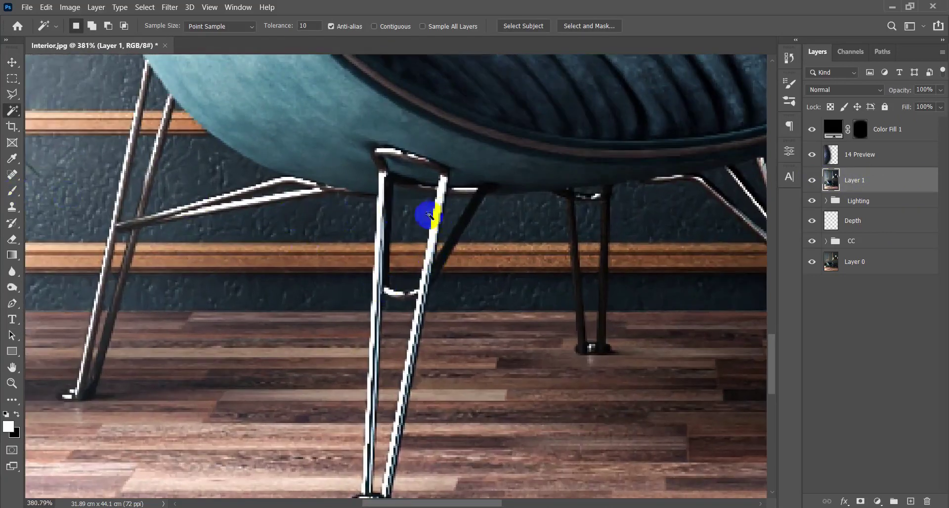
{"action": "left_click", "coordinate": [437, 216]}
{"action": "scroll", "coordinate": [346, 341], "scroll_direction": "down", "scroll_amount": 6}
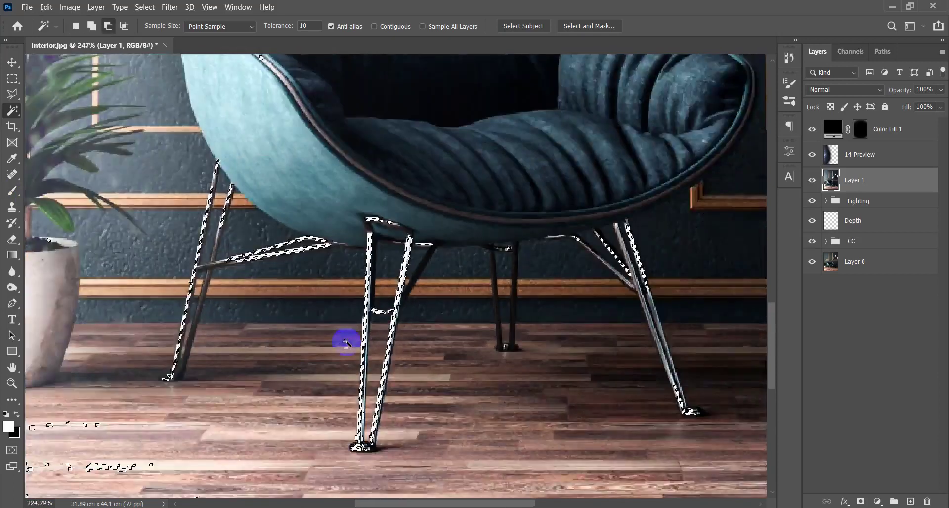
Step: Subtract the stray bright floor patches below the plant pot from the highlight selection with the Rectangular Marquee
{"action": "left_click_drag", "start_coordinate": [287, 322], "coordinate": [413, 319]}
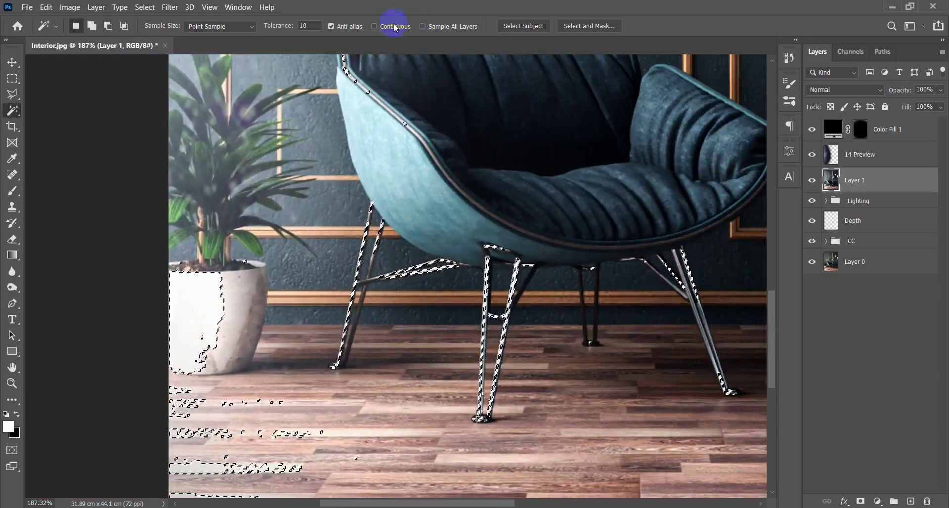
{"action": "scroll", "coordinate": [384, 102], "scroll_direction": "down", "scroll_amount": 1, "text": "alt"}
{"action": "scroll", "coordinate": [384, 101], "scroll_direction": "down", "scroll_amount": 11}
{"action": "scroll", "coordinate": [292, 424], "scroll_direction": "up", "scroll_amount": 11}
{"action": "key", "text": "ctrl+d"}
{"action": "left_click_drag", "start_coordinate": [295, 406], "coordinate": [329, 324]}
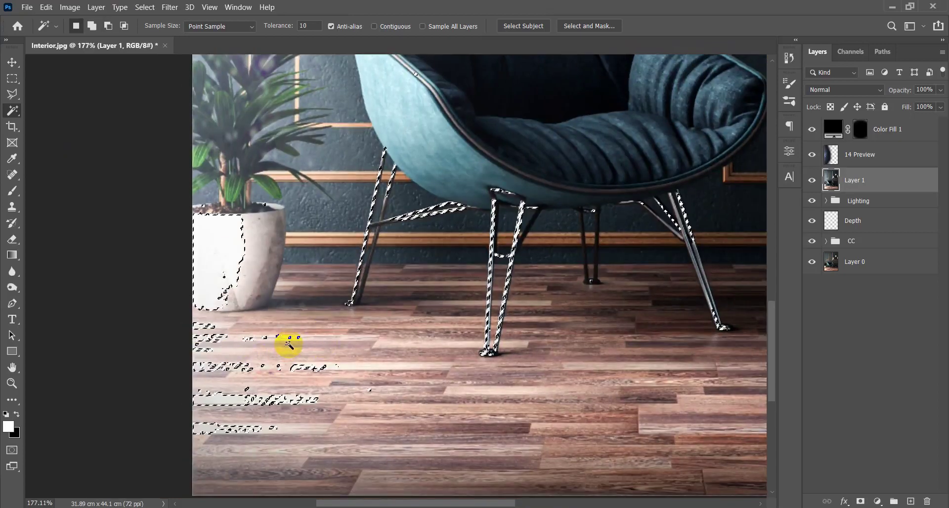
{"action": "key", "text": "m"}
{"action": "key", "text": "alt"}
{"action": "left_click_drag", "start_coordinate": [182, 315], "coordinate": [318, 473]}
{"action": "left_click_drag", "start_coordinate": [406, 434], "coordinate": [288, 358]}
{"action": "scroll", "coordinate": [287, 358], "scroll_direction": "down", "scroll_amount": 5}
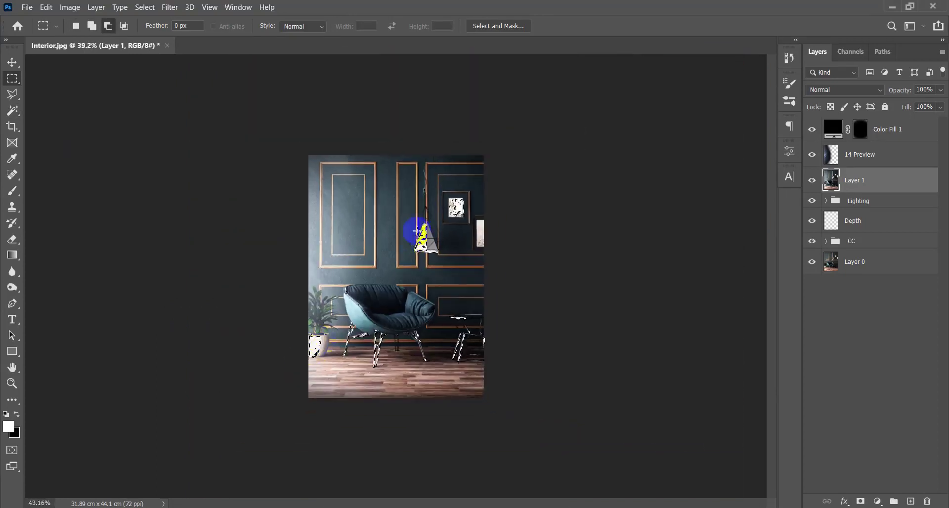
Step: Subtract the two framed wall pictures from the highlight selection with rectangular marquees
{"action": "scroll", "coordinate": [524, 184], "scroll_direction": "up", "scroll_amount": 3}
{"action": "scroll", "coordinate": [524, 184], "scroll_direction": "up", "scroll_amount": 3}
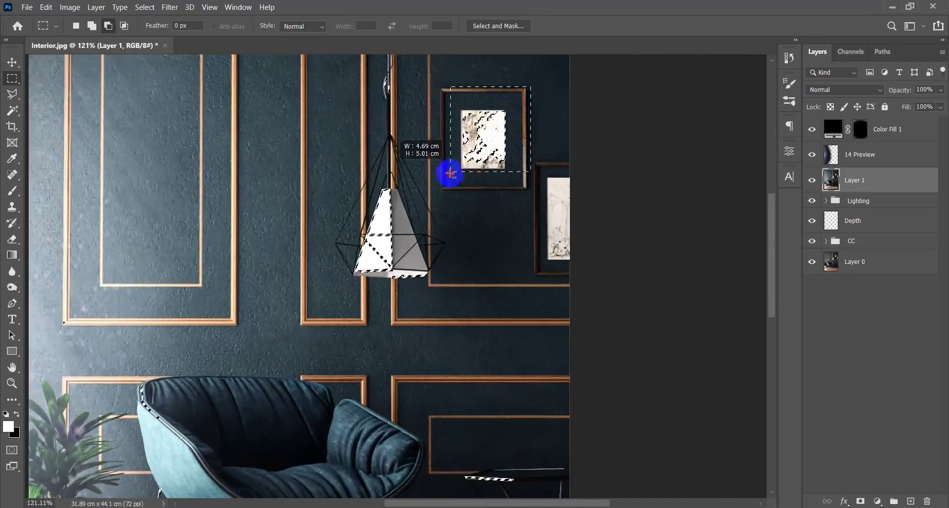
{"action": "scroll", "coordinate": [388, 290], "scroll_direction": "down", "scroll_amount": 5}
{"action": "scroll", "coordinate": [387, 286], "scroll_direction": "up", "scroll_amount": 4}
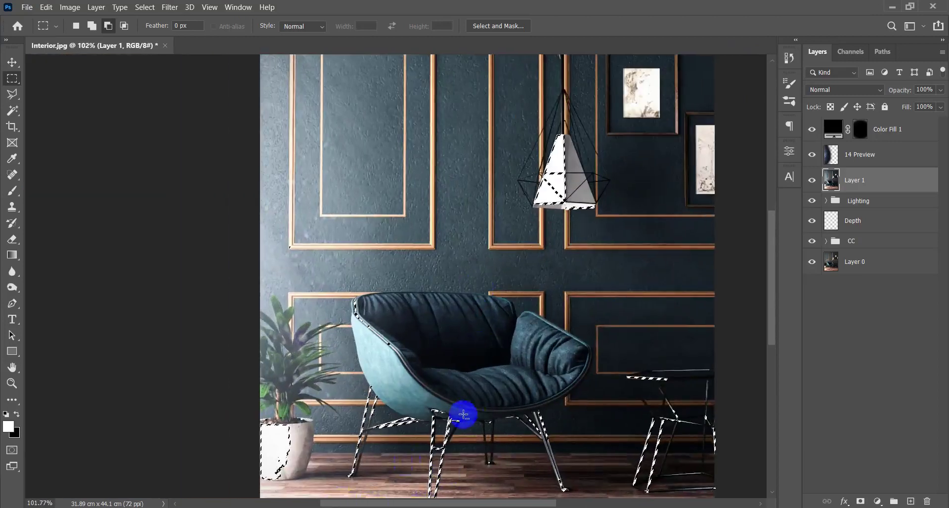
Step: Copy the selected highlights to a new layer above Layer 1 and check its contents in isolation
{"action": "scroll", "coordinate": [451, 409], "scroll_direction": "up", "scroll_amount": 4}
{"action": "left_click_drag", "start_coordinate": [470, 412], "coordinate": [447, 307]}
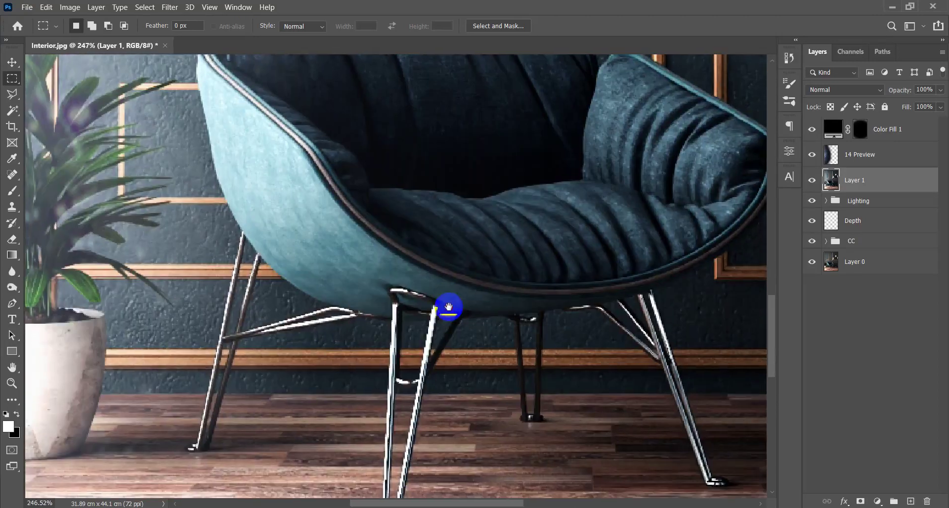
{"action": "key", "text": "ctrl+j"}
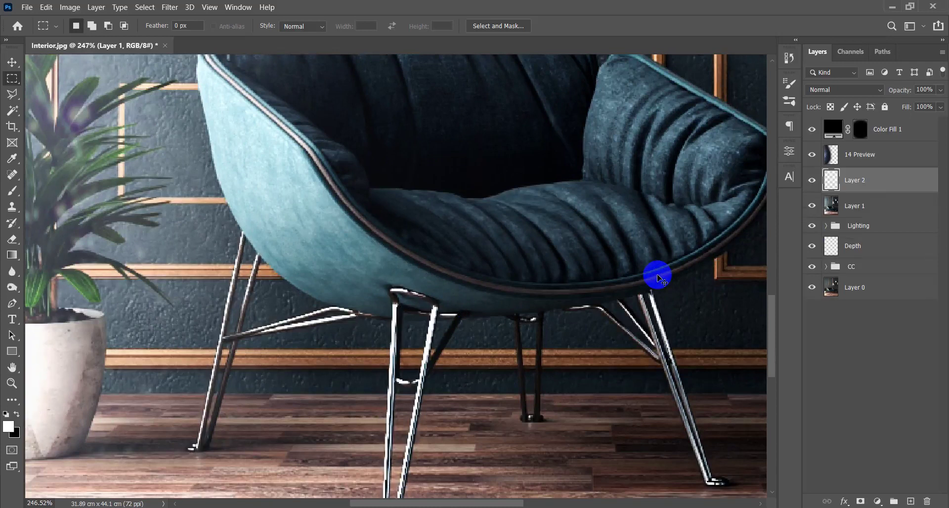
{"action": "left_click", "coordinate": [812, 180], "text": "alt"}
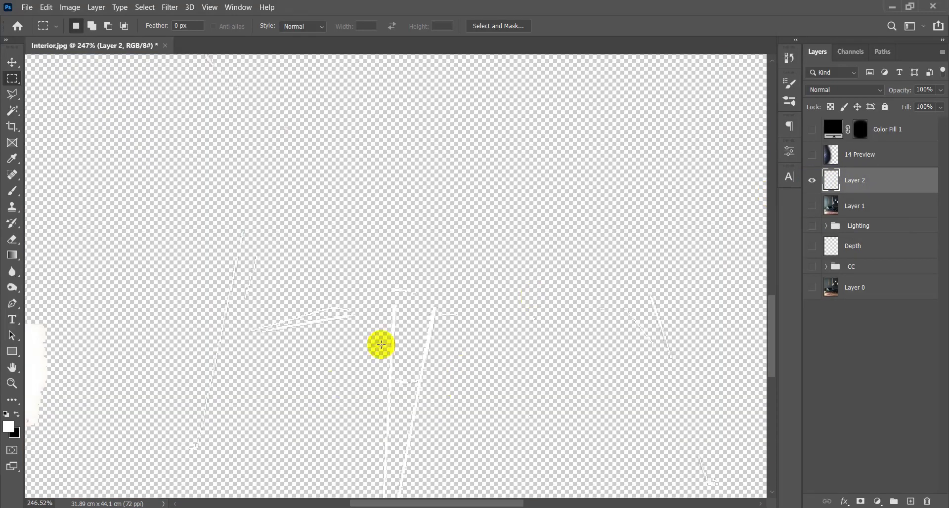
{"action": "left_click", "coordinate": [812, 180], "text": "alt"}
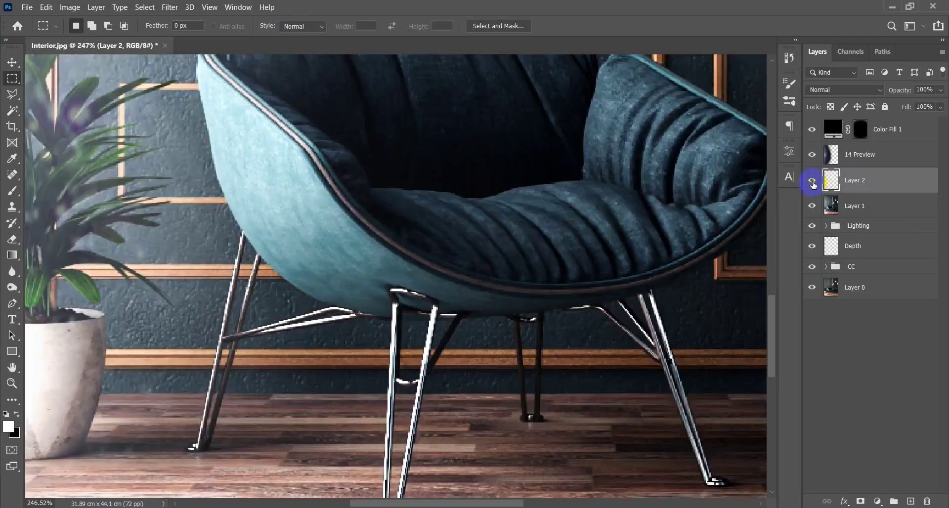
Step: Apply a white Outer Glow to Layer 2 with Normal blending, 35% opacity, 1% spread and 16 px size
{"action": "key", "text": "v"}
{"action": "left_click_drag", "start_coordinate": [440, 366], "coordinate": [431, 343]}
{"action": "double_click", "coordinate": [915, 190]}
{"action": "left_click_drag", "start_coordinate": [547, 117], "coordinate": [563, 47]}
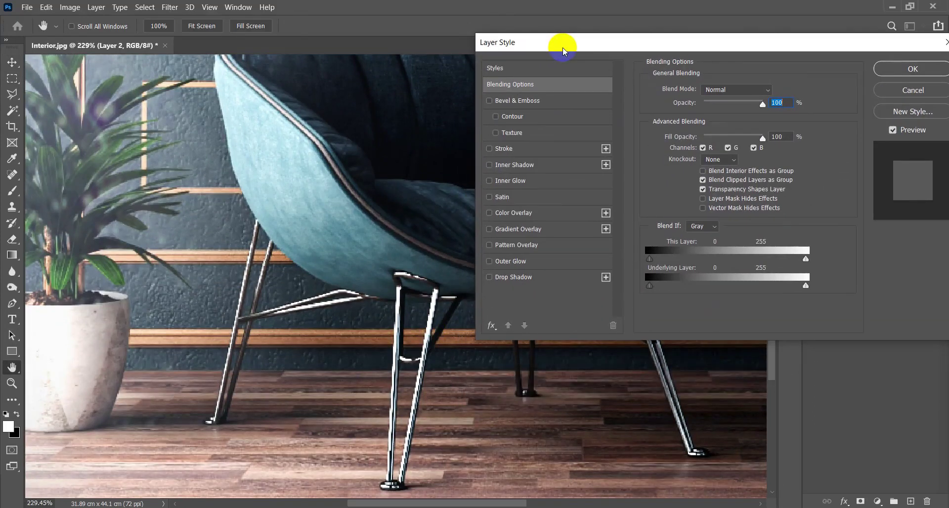
{"action": "left_click", "coordinate": [528, 261]}
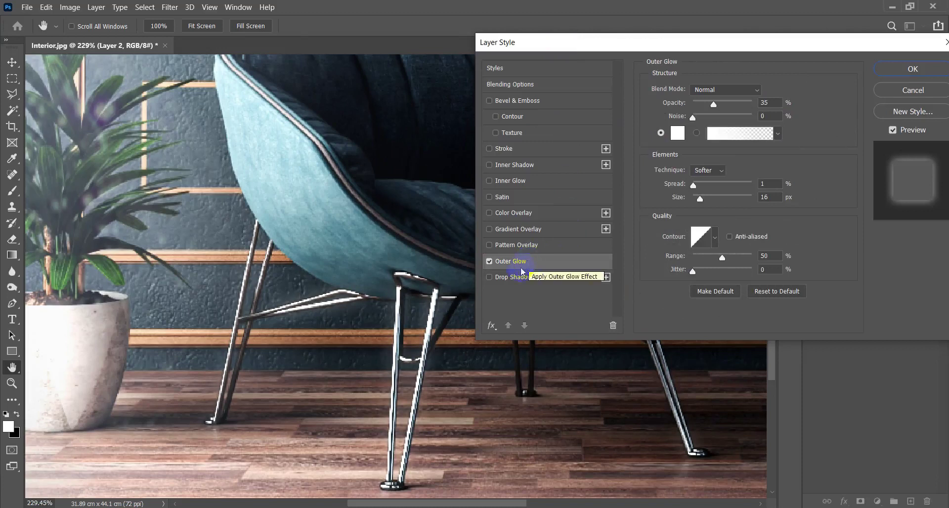
{"action": "left_click", "coordinate": [677, 134]}
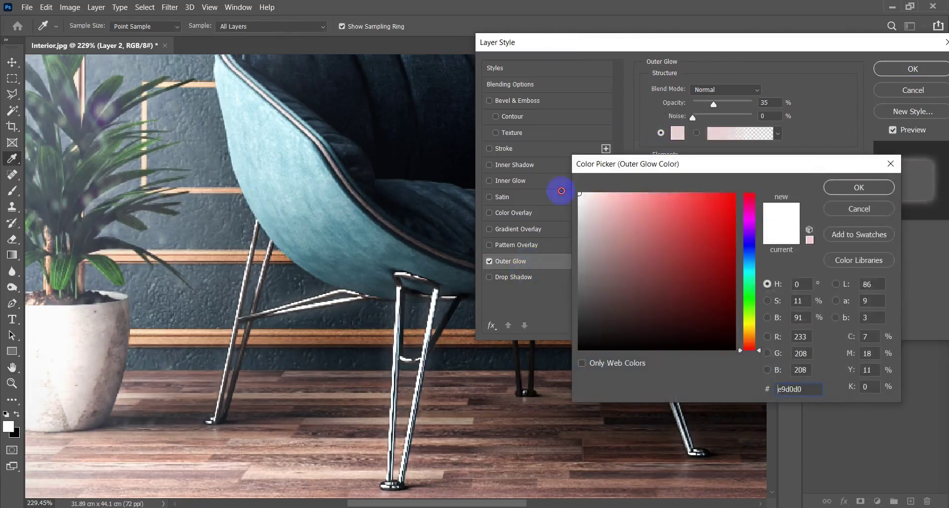
{"action": "left_click", "coordinate": [840, 187]}
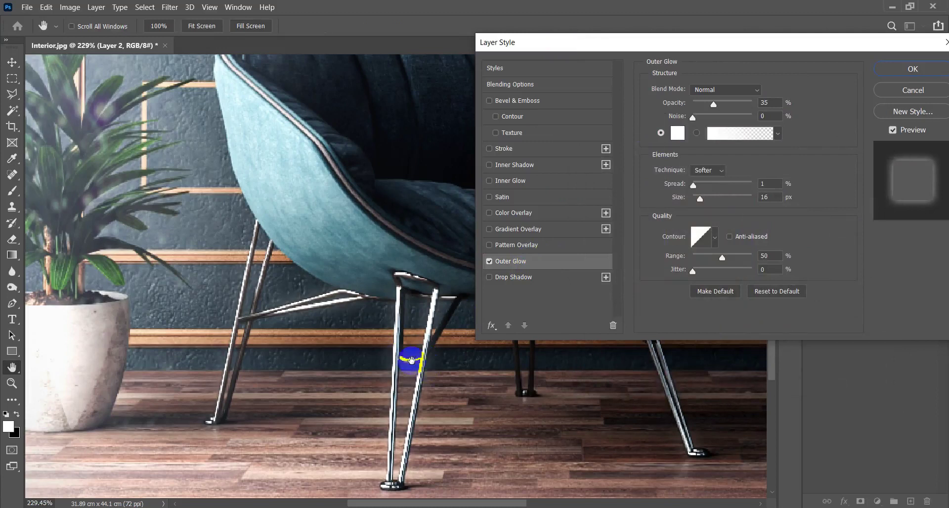
{"action": "scroll", "coordinate": [380, 344], "scroll_direction": "down", "scroll_amount": 3}
{"action": "scroll", "coordinate": [381, 344], "scroll_direction": "down", "scroll_amount": 3}
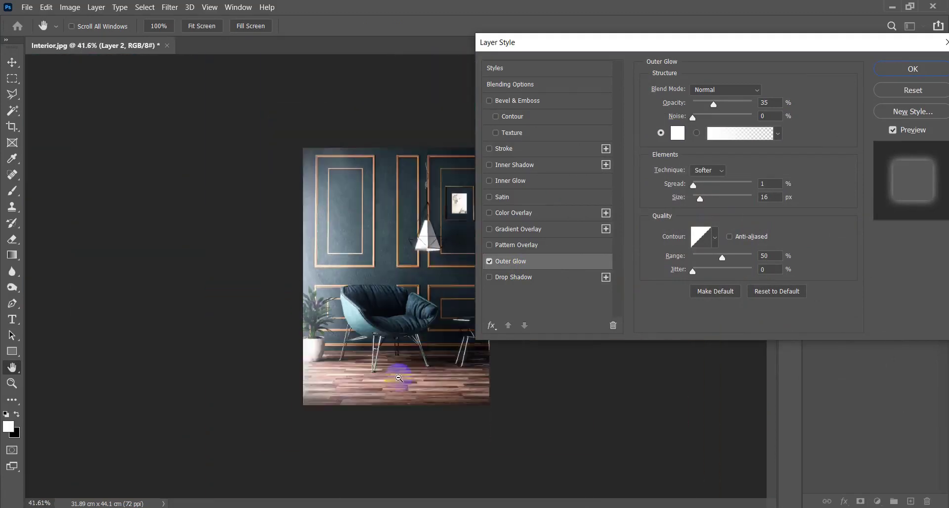
{"action": "scroll", "coordinate": [388, 392], "scroll_direction": "up", "scroll_amount": 2}
{"action": "scroll", "coordinate": [368, 423], "scroll_direction": "up", "scroll_amount": 1}
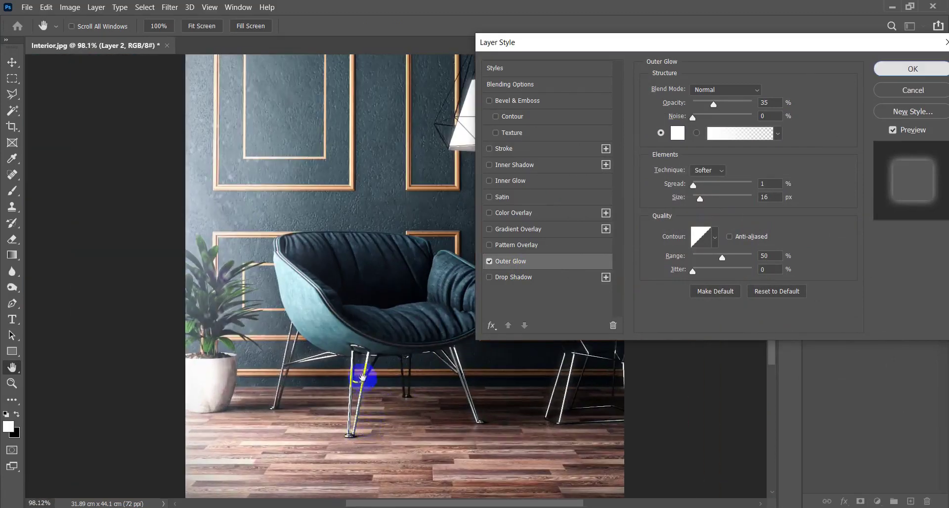
{"action": "key", "text": "Return"}
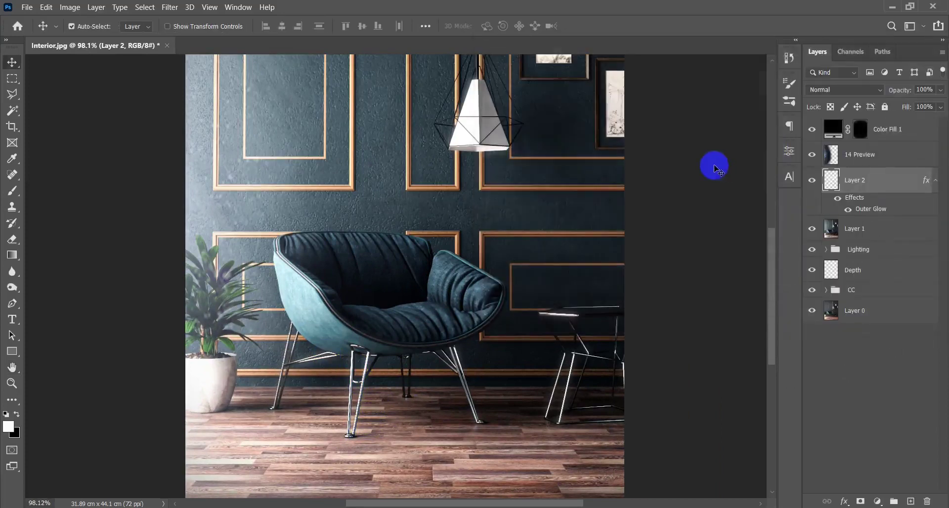
Step: Compare the image with and without Layer 2's glowing highlights, leaving the layer visible
{"action": "left_click", "coordinate": [816, 185]}
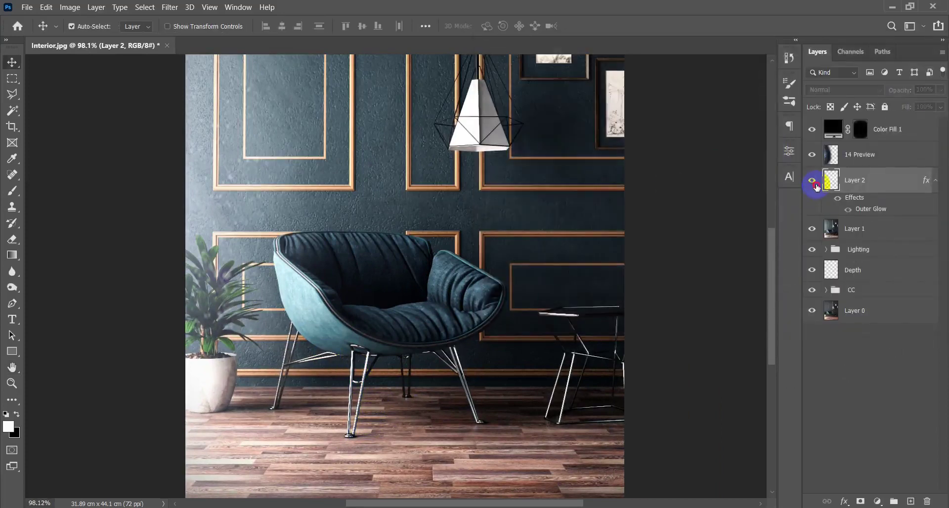
{"action": "left_click", "coordinate": [815, 185]}
{"action": "left_click", "coordinate": [816, 185]}
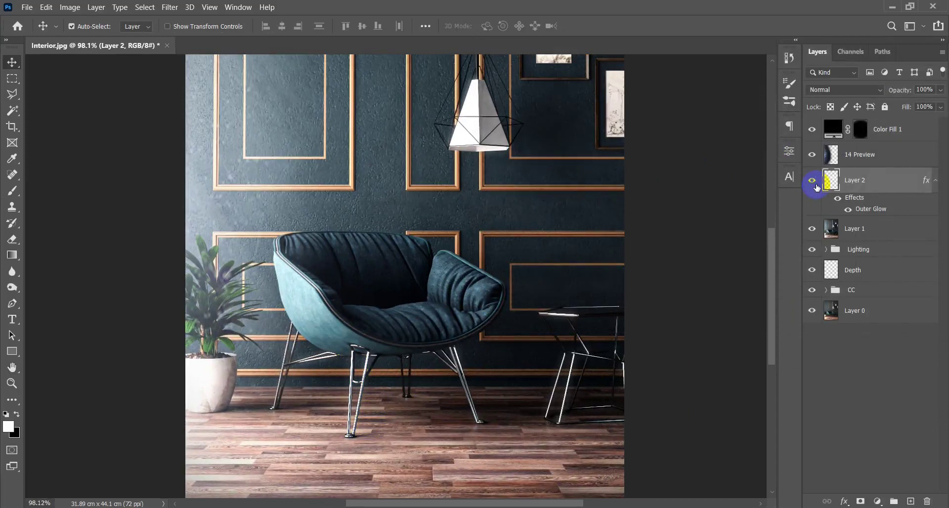
{"action": "left_click", "coordinate": [815, 187]}
{"action": "left_click", "coordinate": [816, 187]}
{"action": "scroll", "coordinate": [436, 298], "scroll_direction": "down", "scroll_amount": 3}
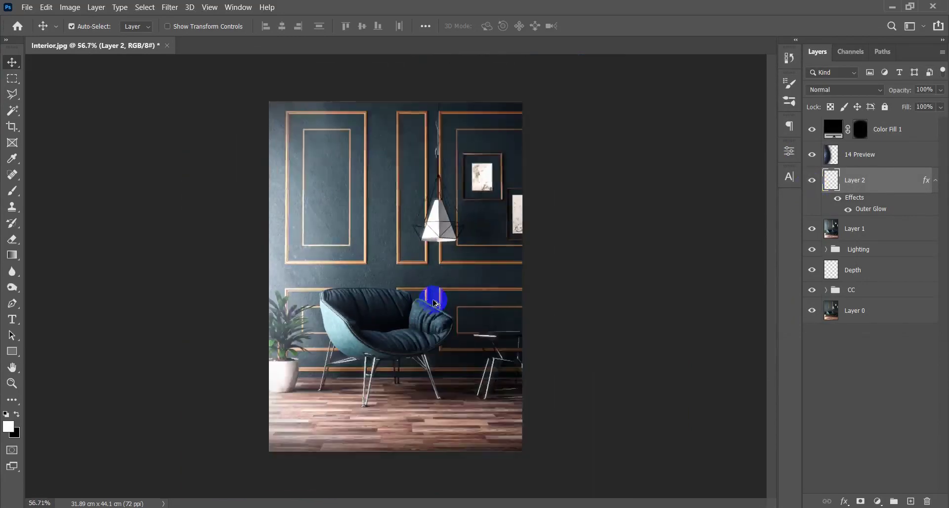
{"action": "scroll", "coordinate": [434, 300], "scroll_direction": "up", "scroll_amount": 1}
Step: Group the layers from Color Fill 1 down to Layer 1 and name the group Finishing
{"action": "left_click", "coordinate": [910, 127]}
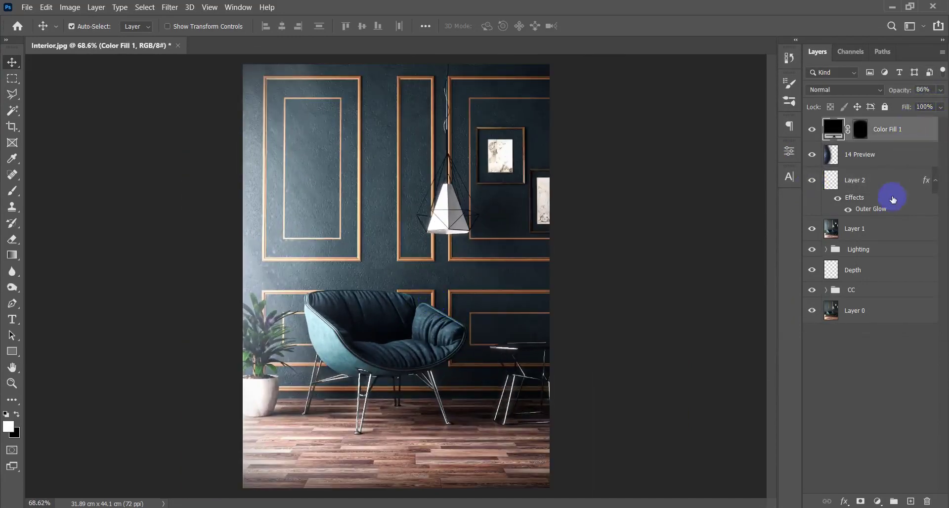
{"action": "left_click", "coordinate": [895, 231], "text": "shift"}
{"action": "key", "text": "ctrl+g"}
{"action": "double_click", "coordinate": [859, 124]}
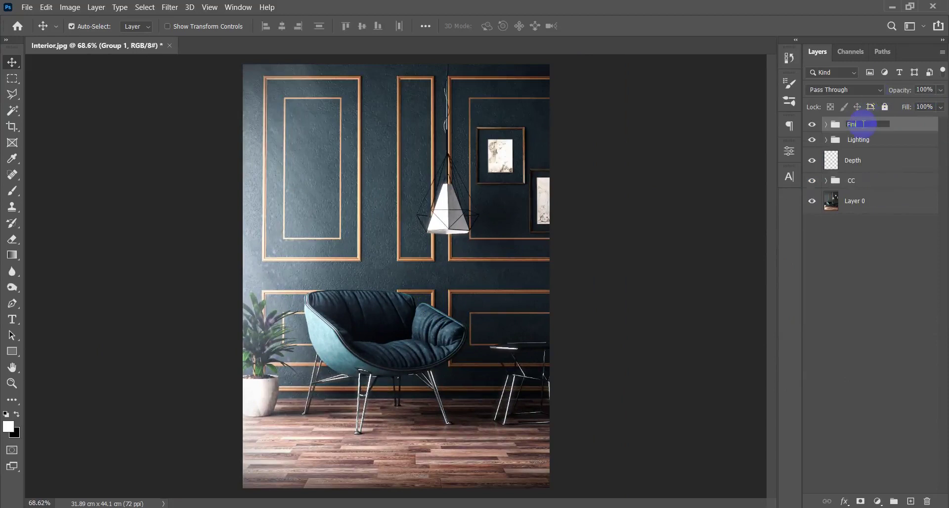
{"action": "type", "text": "Finishing"}
{"action": "key", "text": "Return"}
Step: Group everything from the Finishing group down to Layer 0 and name the group Work files
{"action": "left_click", "coordinate": [894, 204], "text": "shift"}
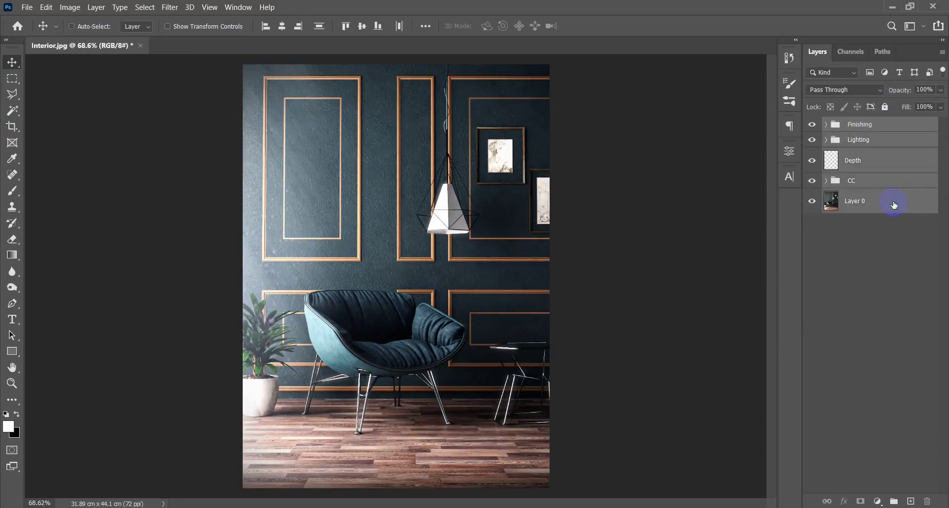
{"action": "key", "text": "ctrl+g"}
{"action": "double_click", "coordinate": [861, 124]}
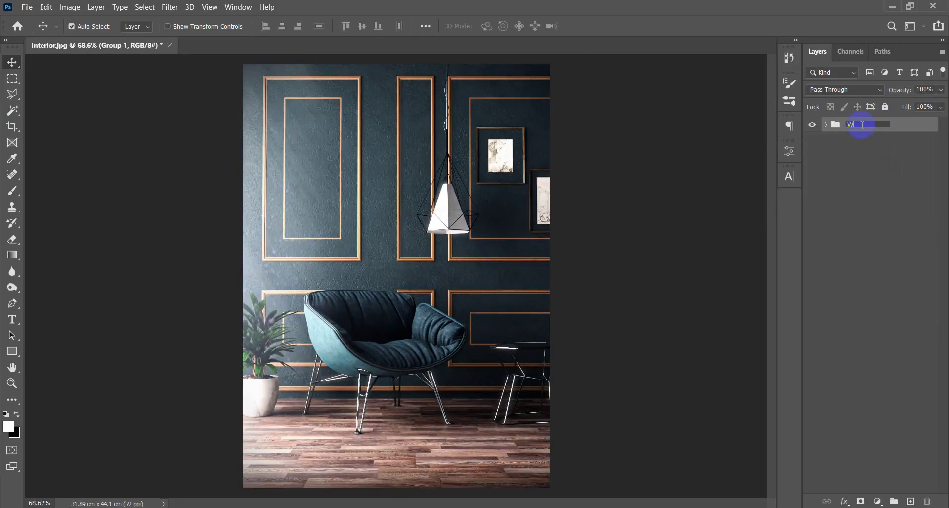
{"action": "type", "text": "Work files"}
{"action": "key", "text": "Return"}
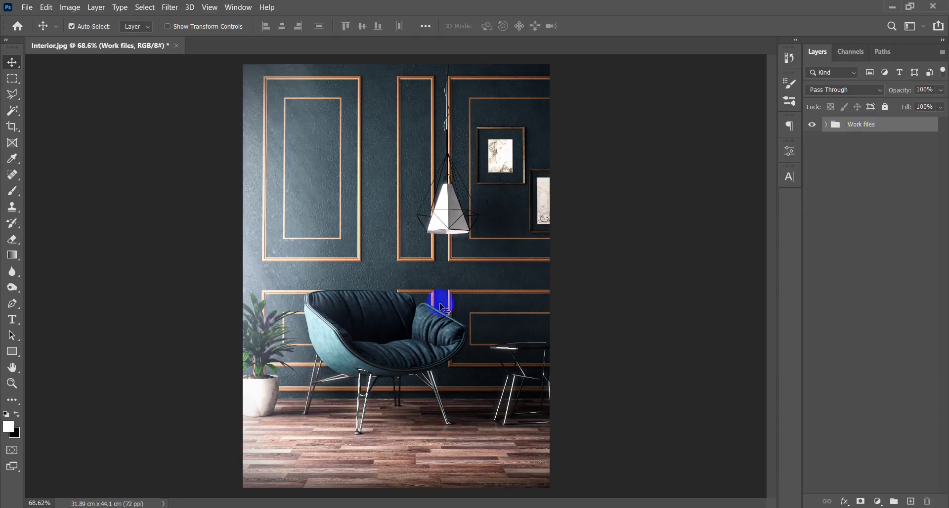
Step: Expand the Work files group and compare the finished grade with the original photo by isolating Layer 0
{"action": "scroll", "coordinate": [401, 356], "scroll_direction": "up", "scroll_amount": 1}
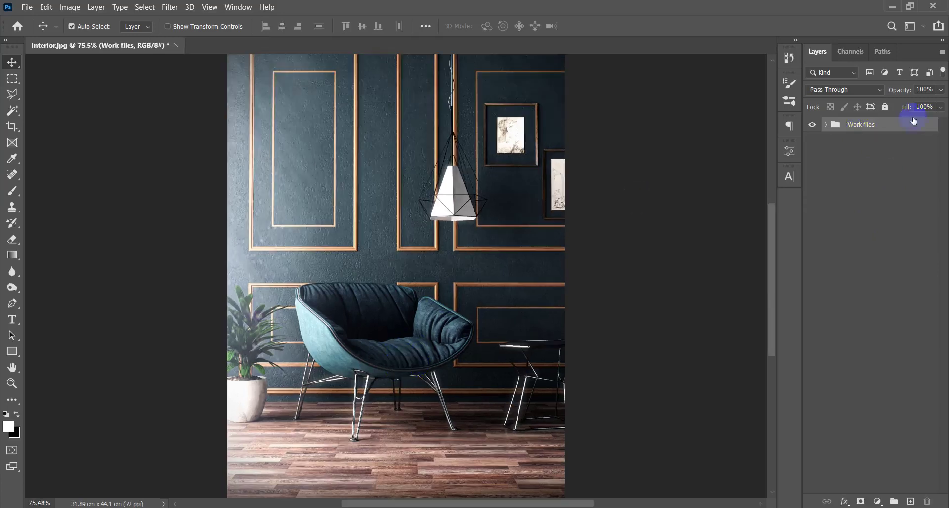
{"action": "left_click", "coordinate": [826, 125]}
{"action": "left_click", "coordinate": [813, 216], "text": "alt"}
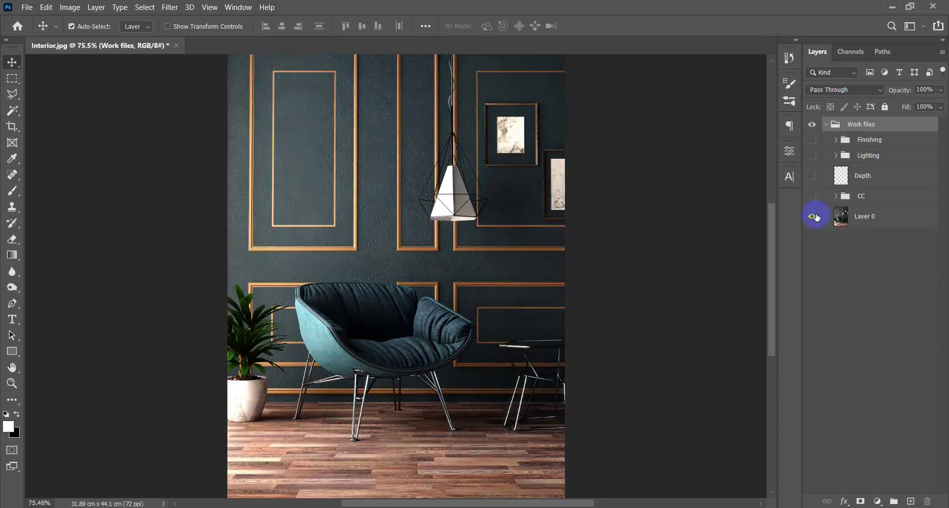
{"action": "left_click", "coordinate": [812, 216], "text": "alt"}
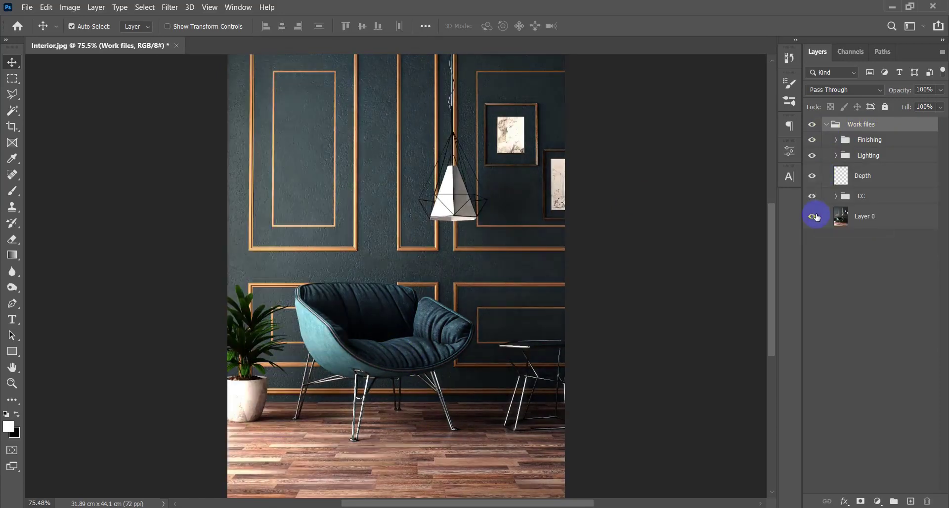